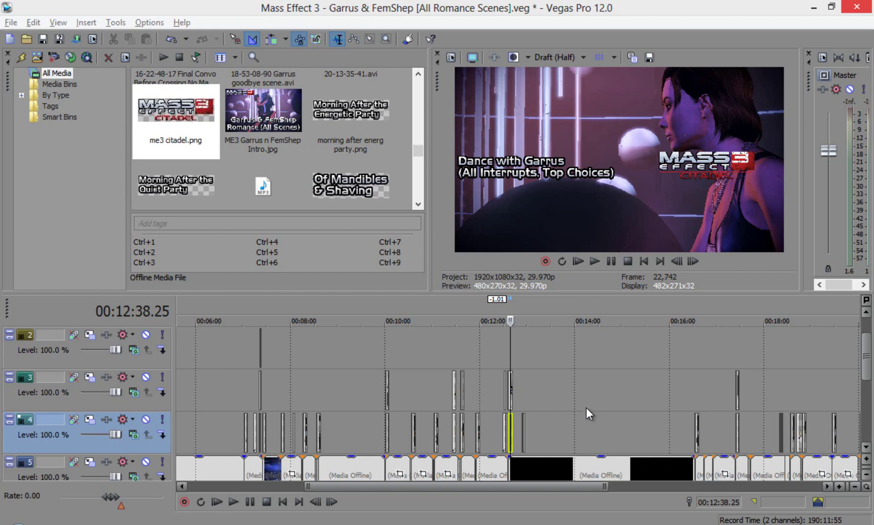
- Zoom the timeline out to fit the entire half-hour project and reposition the playhead on track 4
{"action": "double_click", "coordinate": [498, 486]}
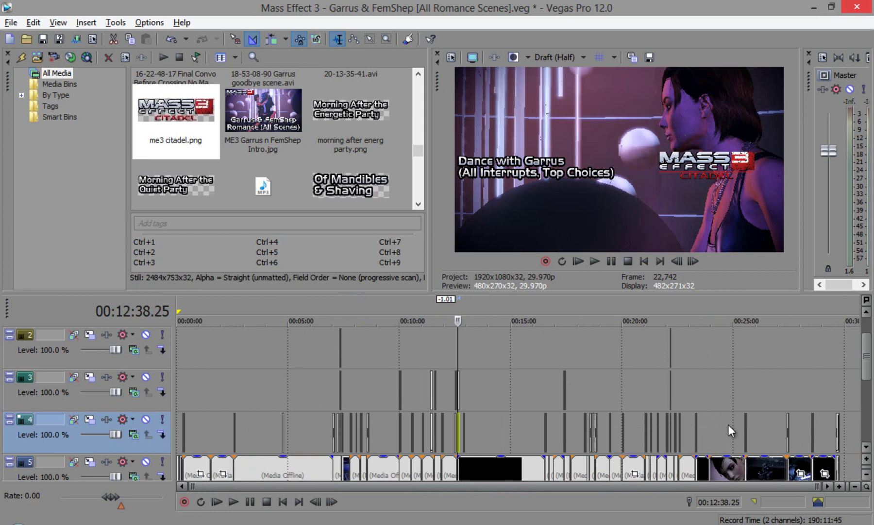
{"action": "scroll", "coordinate": [706, 486], "scroll_direction": "down", "scroll_amount": 5}
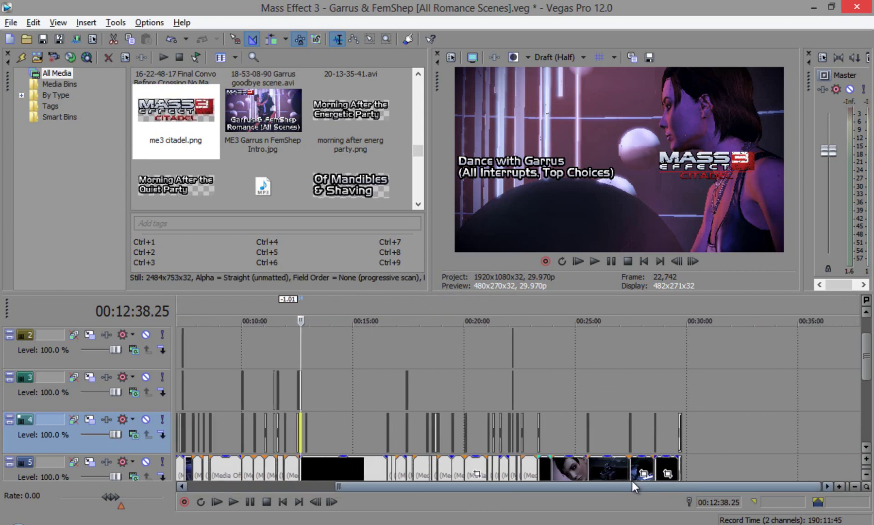
{"action": "scroll", "coordinate": [670, 488], "scroll_direction": "up", "scroll_amount": 5}
{"action": "scroll", "coordinate": [588, 484], "scroll_direction": "down", "scroll_amount": 1}
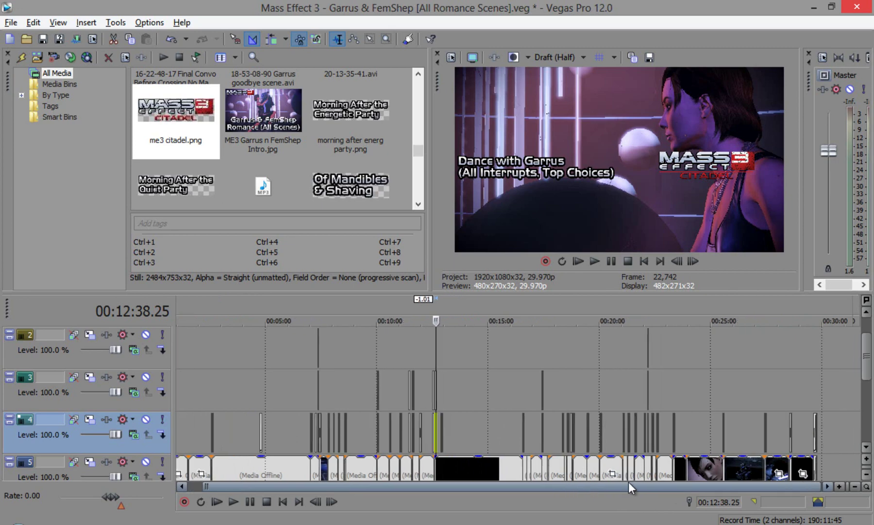
{"action": "left_click", "coordinate": [558, 401]}
{"action": "scroll", "coordinate": [578, 403], "scroll_direction": "up", "scroll_amount": 5}
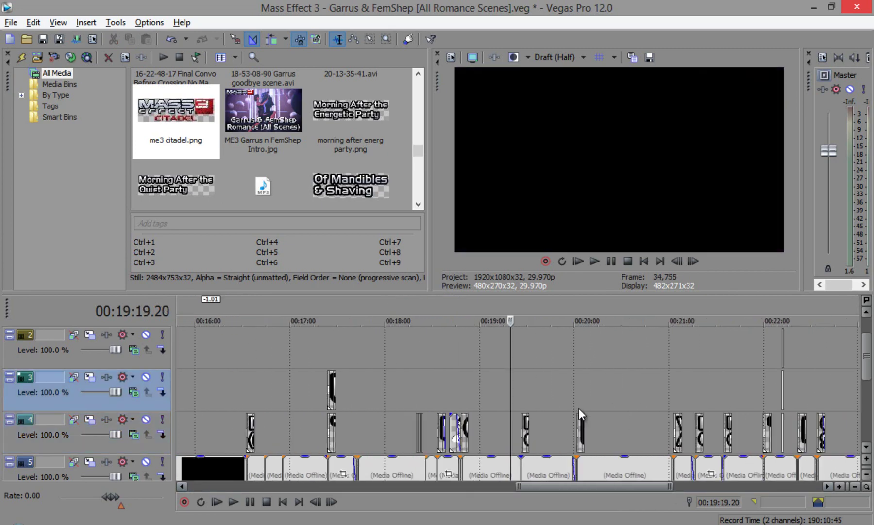
{"action": "scroll", "coordinate": [595, 485], "scroll_direction": "down", "scroll_amount": 5}
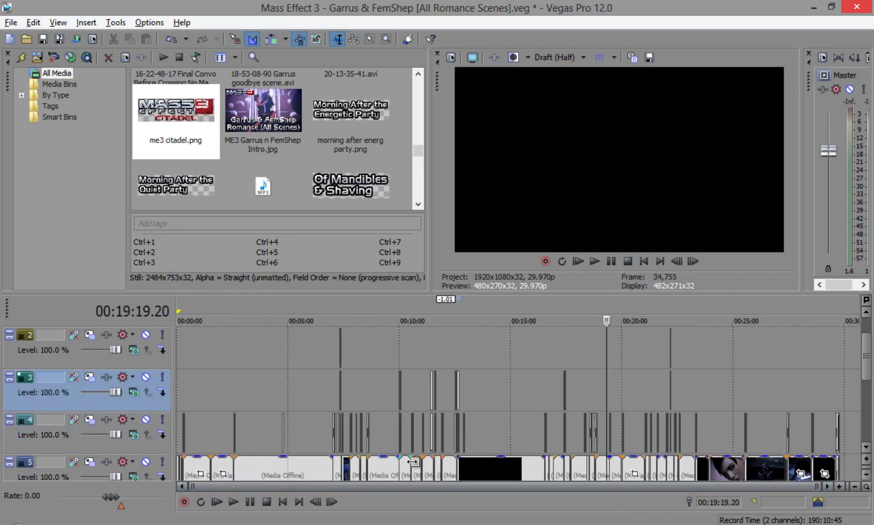
{"action": "scroll", "coordinate": [435, 425], "scroll_direction": "up", "scroll_amount": 5}
{"action": "scroll", "coordinate": [413, 425], "scroll_direction": "down", "scroll_amount": 4}
- Zoom the timeline and move the playhead from the project start out to about 4:06
{"action": "left_click", "coordinate": [184, 413]}
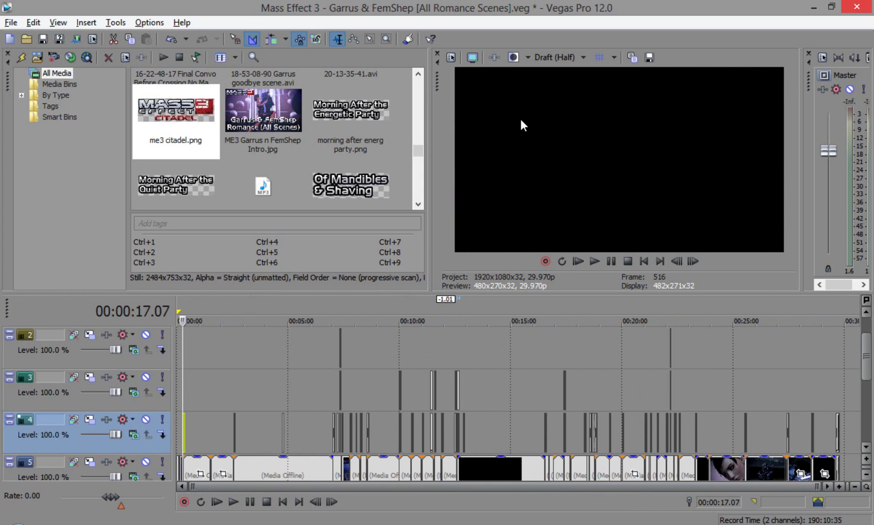
{"action": "scroll", "coordinate": [215, 397], "scroll_direction": "up", "scroll_amount": 8}
{"action": "scroll", "coordinate": [231, 417], "scroll_direction": "down", "scroll_amount": 3}
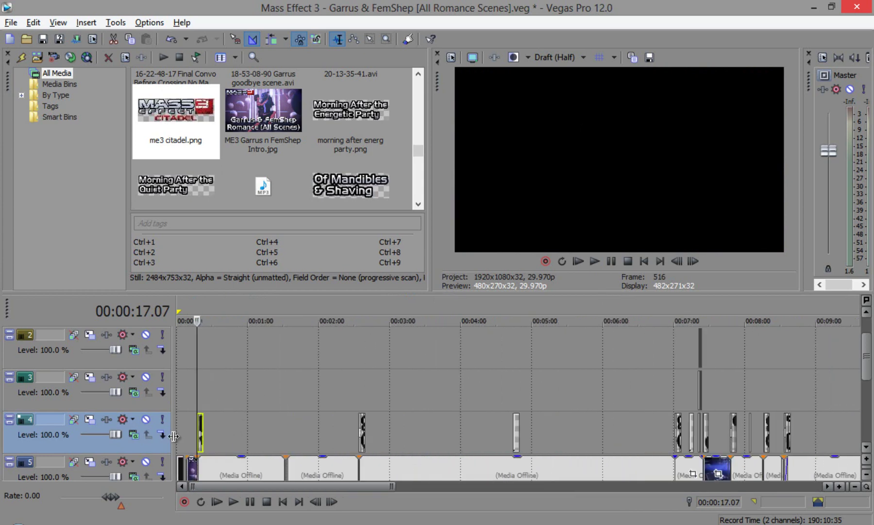
{"action": "left_click", "coordinate": [327, 431]}
{"action": "left_click", "coordinate": [469, 422]}
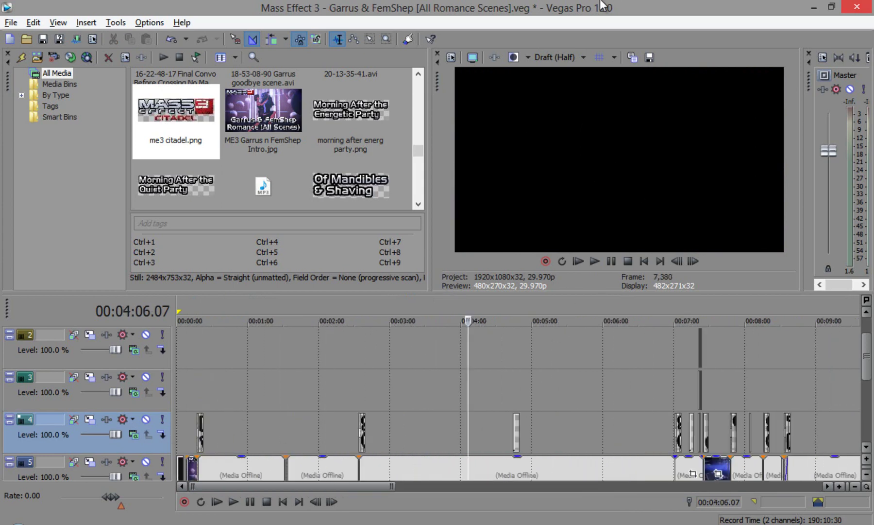
{"action": "scroll", "coordinate": [437, 450], "scroll_direction": "down", "scroll_amount": 2}
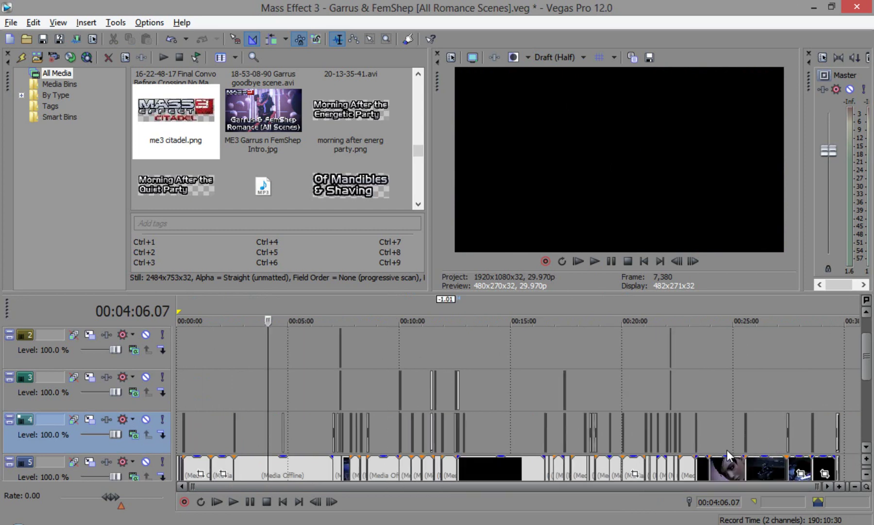
{"action": "scroll", "coordinate": [486, 451], "scroll_direction": "up", "scroll_amount": 2}
{"action": "scroll", "coordinate": [497, 450], "scroll_direction": "down", "scroll_amount": 2}
- Select the black track 5 event and play from about 12:36, stopping on the Dance with Garrus title
{"action": "left_click", "coordinate": [497, 436]}
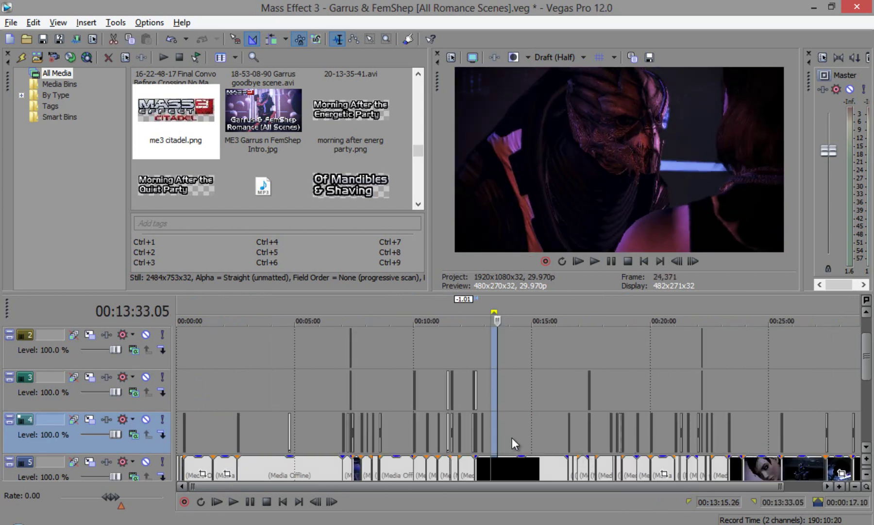
{"action": "left_click", "coordinate": [512, 438]}
{"action": "left_click", "coordinate": [477, 464]}
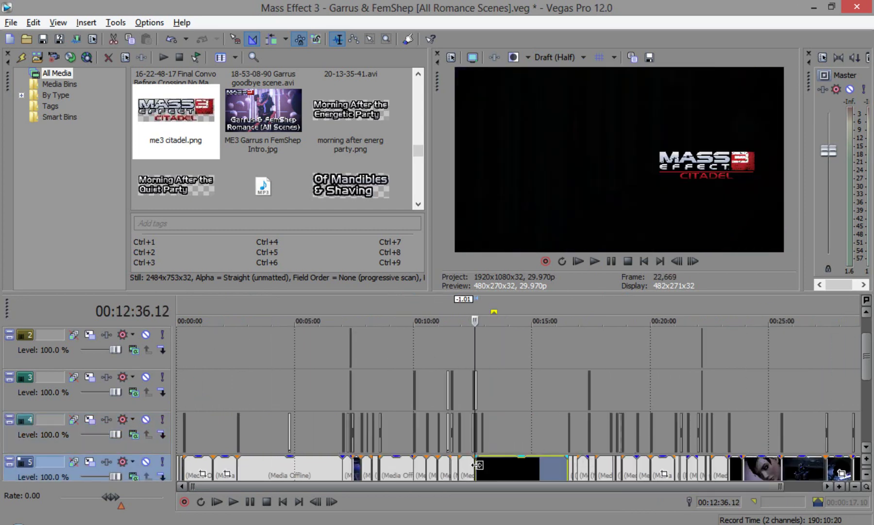
{"action": "key", "text": "space"}
{"action": "key", "text": "space"}
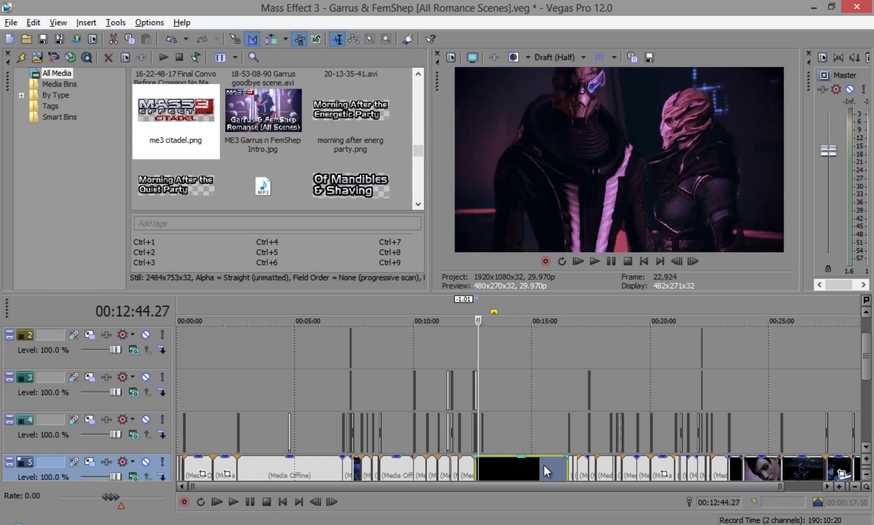
{"action": "key", "text": "Left"}
{"action": "key", "text": "Left"}
{"action": "key", "text": "Left"}
{"action": "key", "text": "Left"}
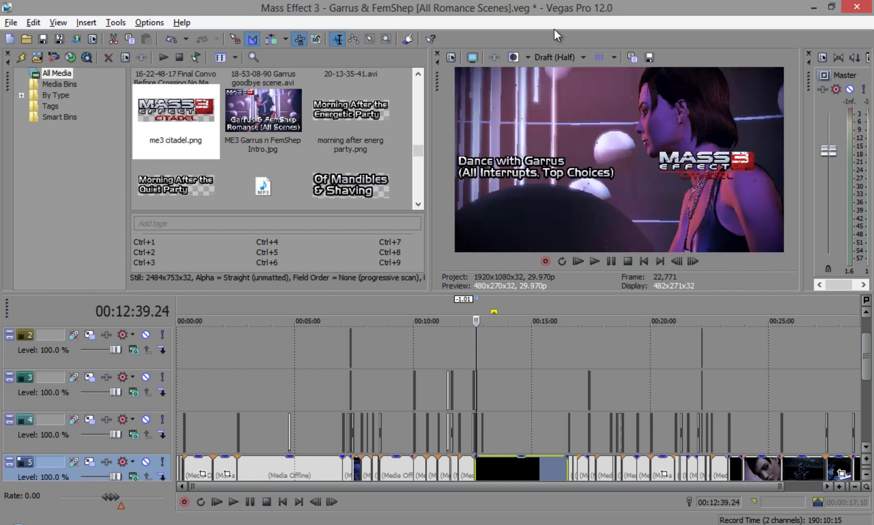
- Switch the preview quality between Draft (Quarter) and Best (Full) in the Preview Quality dropdown
{"action": "left_click", "coordinate": [568, 56]}
{"action": "mouse_move", "coordinate": [572, 74]}
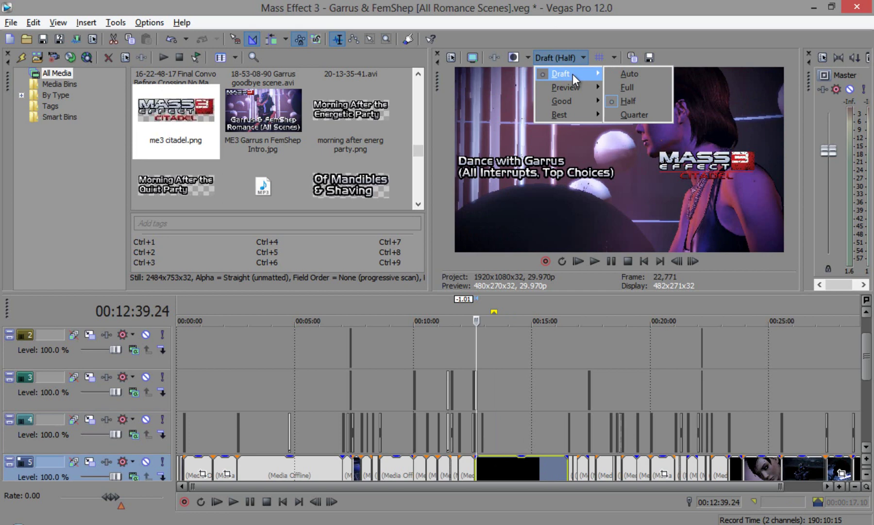
{"action": "left_click", "coordinate": [634, 115]}
{"action": "left_click", "coordinate": [580, 56]}
{"action": "mouse_move", "coordinate": [578, 113]}
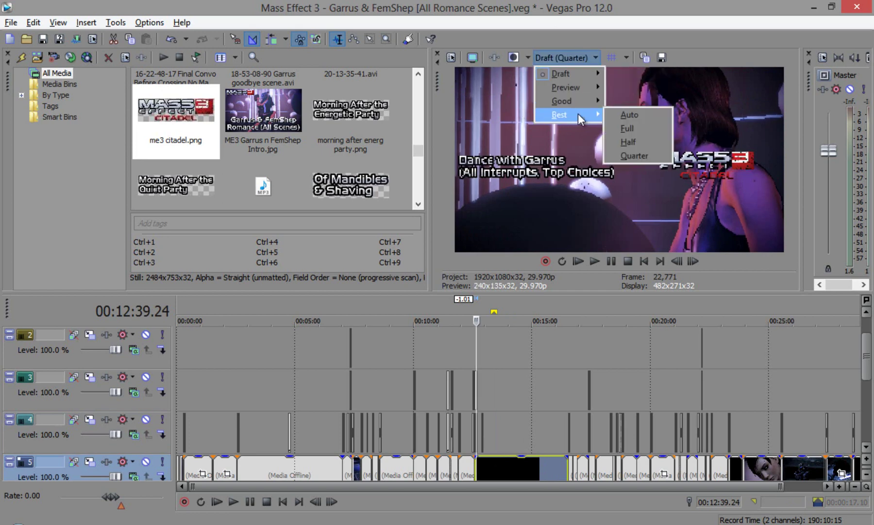
{"action": "left_click", "coordinate": [627, 128]}
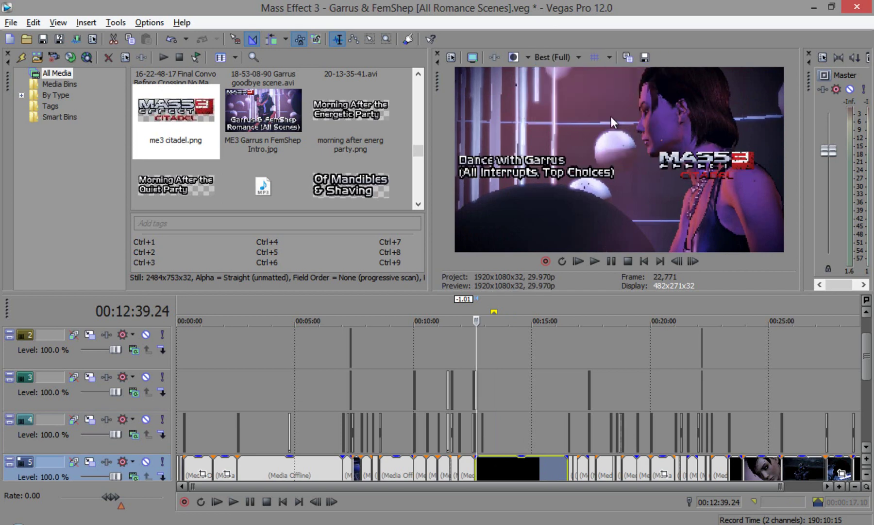
{"action": "left_click", "coordinate": [570, 59]}
{"action": "mouse_move", "coordinate": [565, 72]}
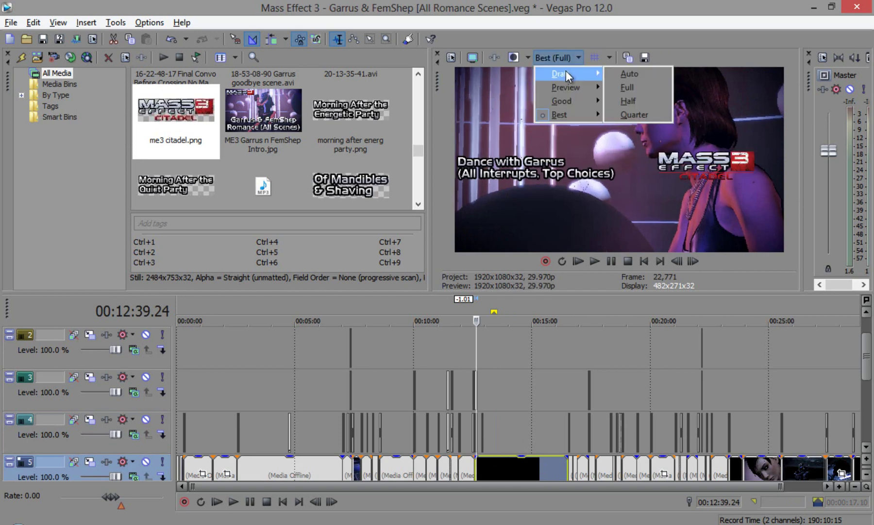
{"action": "left_click", "coordinate": [631, 116]}
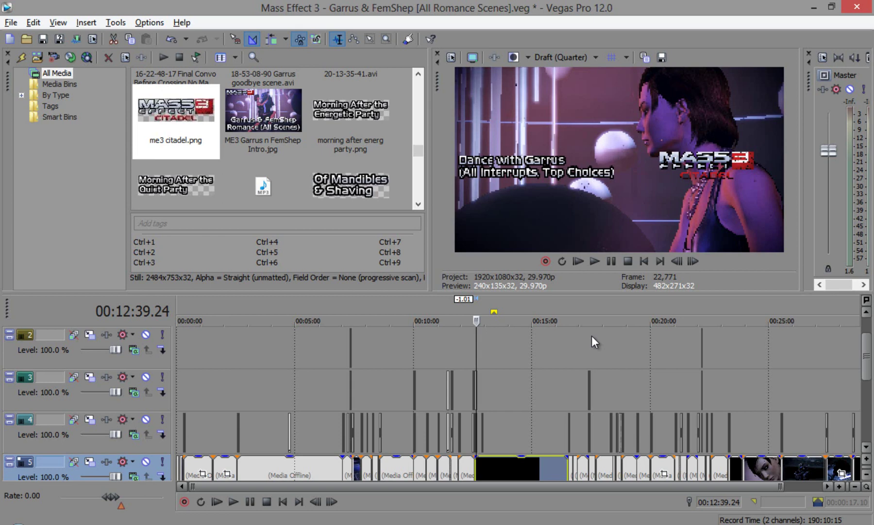
{"action": "left_click", "coordinate": [568, 57]}
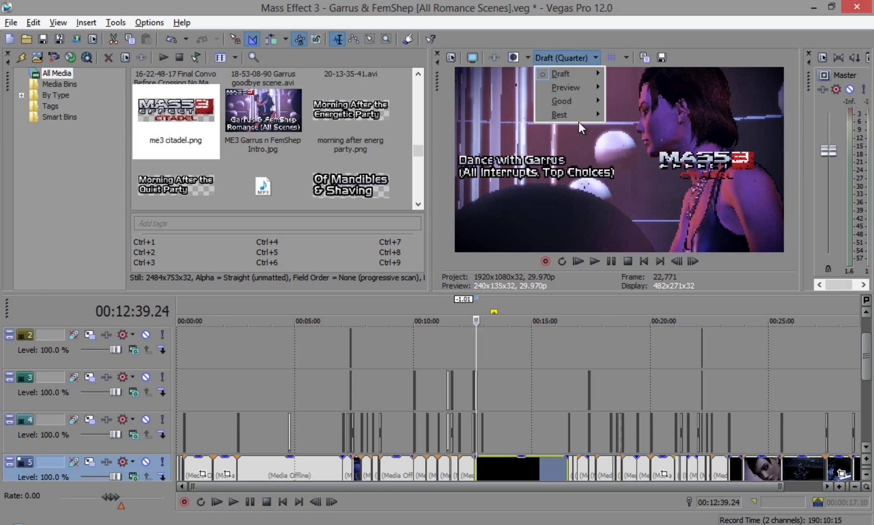
- Set the preview to Best (Full) and zoom into the timeline
{"action": "mouse_move", "coordinate": [589, 119]}
{"action": "left_click", "coordinate": [627, 128]}
{"action": "scroll", "coordinate": [588, 350], "scroll_direction": "up", "scroll_amount": 5}
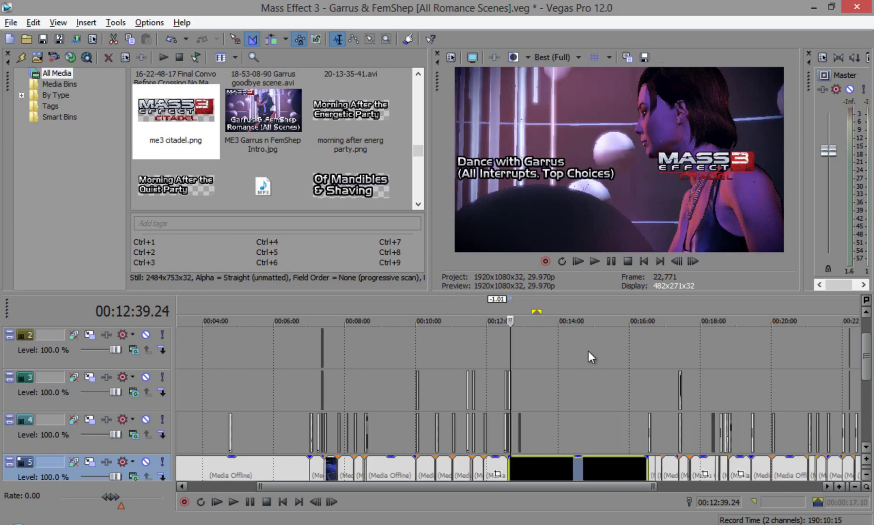
{"action": "scroll", "coordinate": [588, 373], "scroll_direction": "up", "scroll_amount": 5}
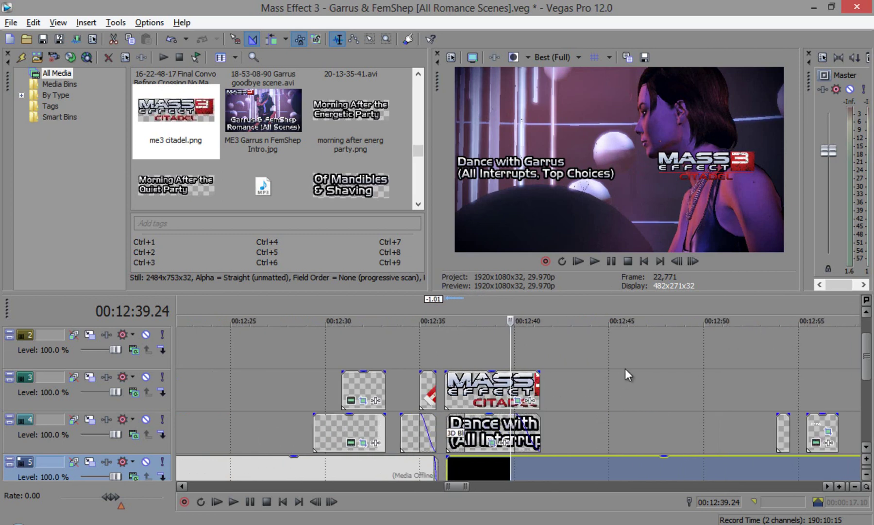
- Drop the preview to Draft (Quarter) and play the Mass Effect title clip on track 3
{"action": "left_click", "coordinate": [572, 59]}
{"action": "mouse_move", "coordinate": [575, 79]}
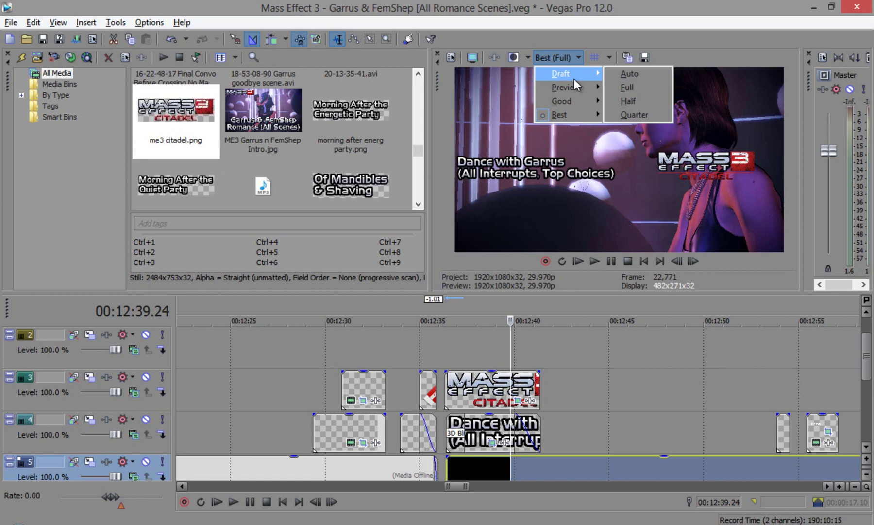
{"action": "left_click", "coordinate": [630, 113]}
{"action": "left_click", "coordinate": [443, 382]}
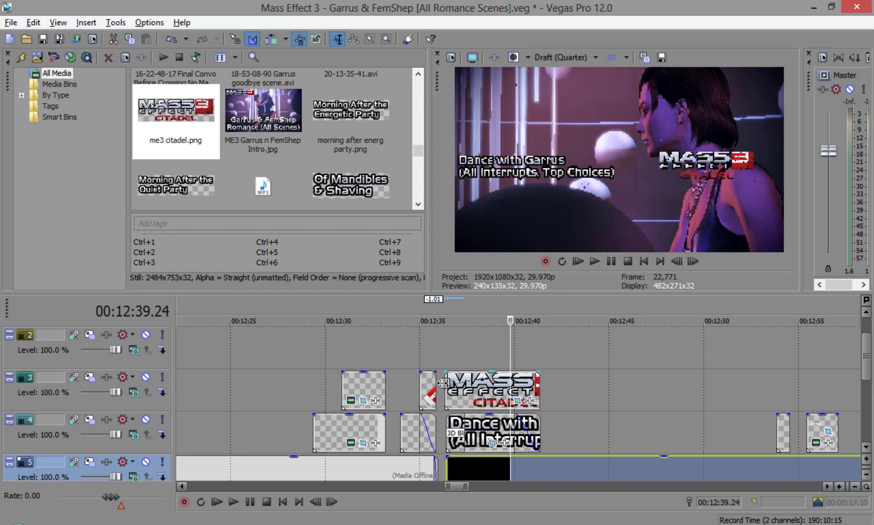
{"action": "key", "text": "space"}
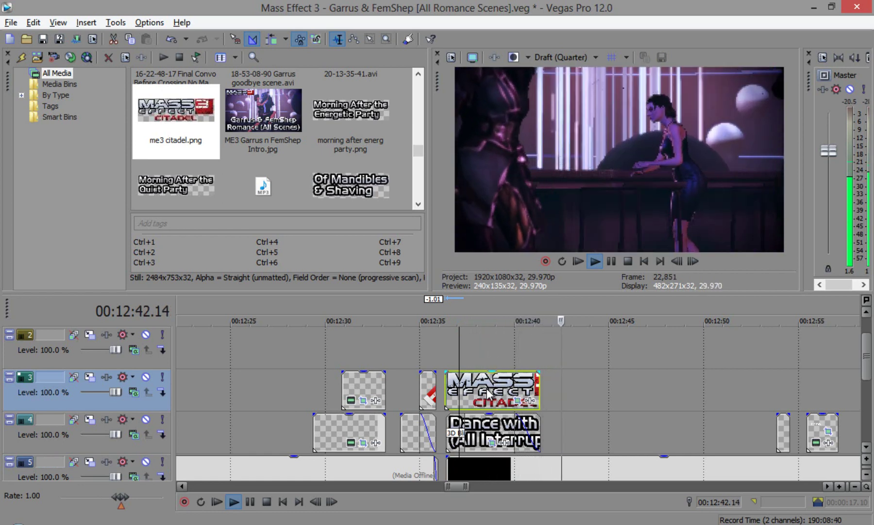
- Stop playback, restore Best (Full) preview quality, and replay the title section
{"action": "key", "text": "space"}
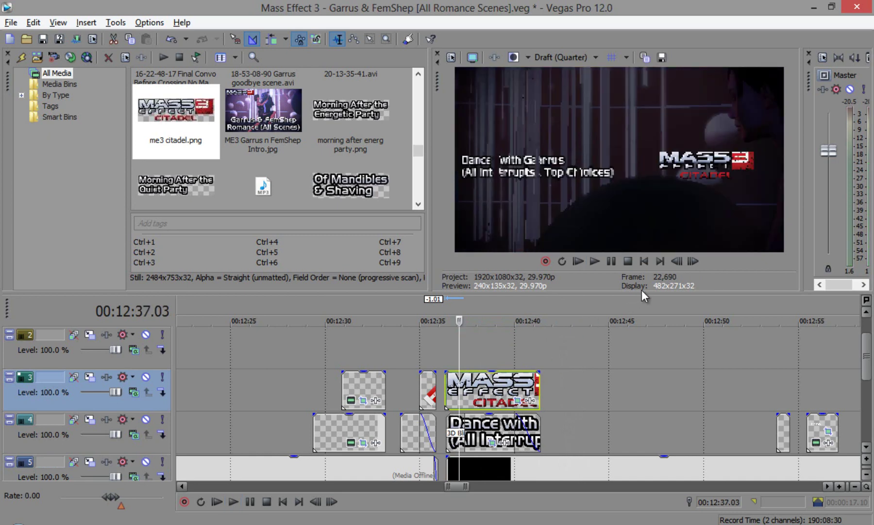
{"action": "left_click", "coordinate": [571, 58]}
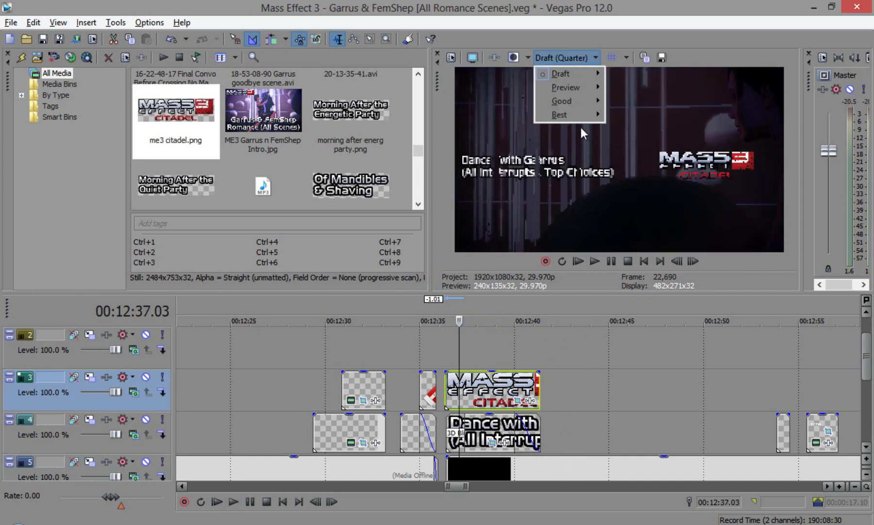
{"action": "mouse_move", "coordinate": [583, 115]}
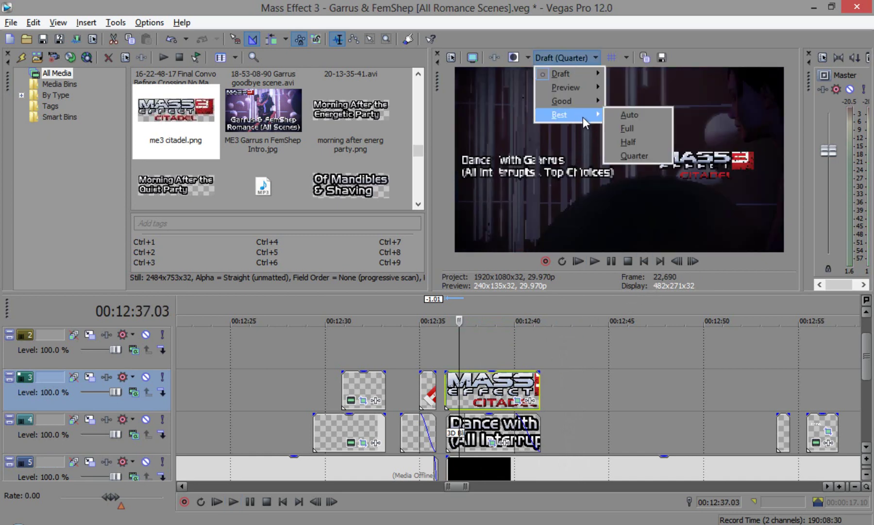
{"action": "left_click", "coordinate": [613, 124]}
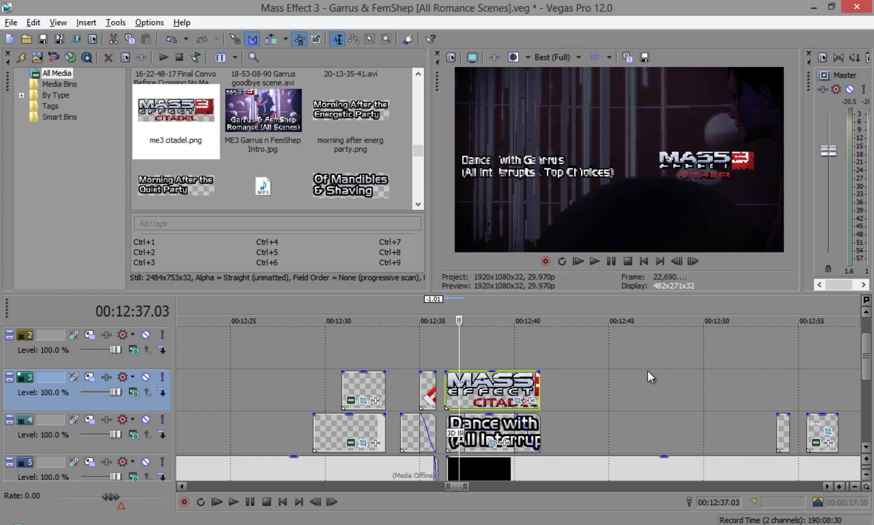
{"action": "key", "text": "space"}
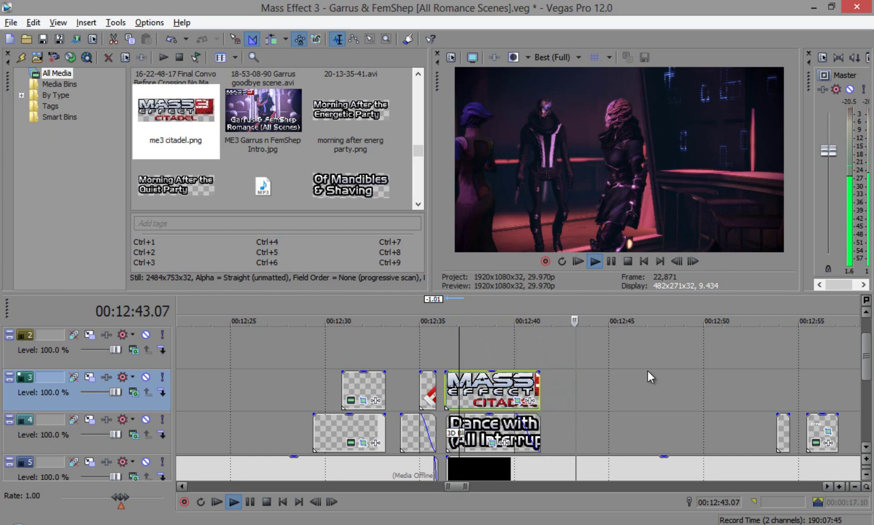
- Step frame by frame through the title transition to 00:12:37.13, then resume playback
{"action": "key", "text": "space"}
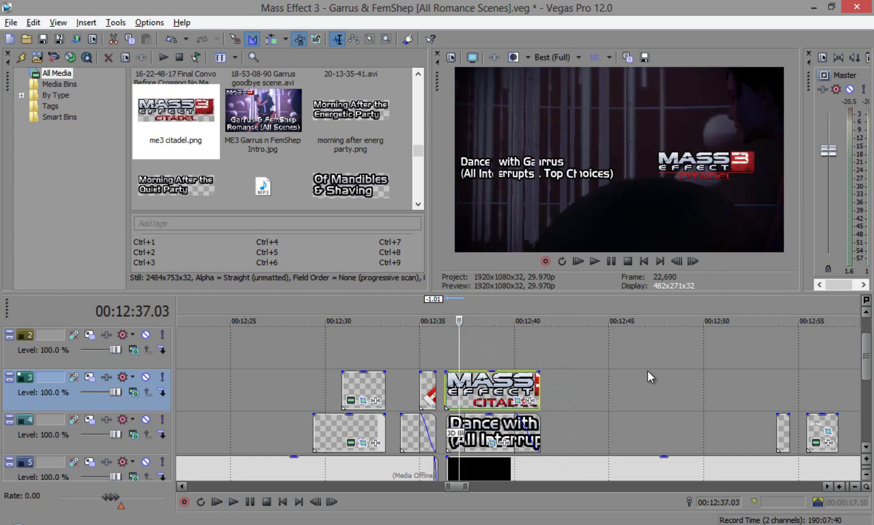
{"action": "key", "text": "Right"}
{"action": "key", "text": "Left"}
{"action": "key", "text": "Left"}
{"action": "key", "text": "Left"}
{"action": "key", "text": "Left"}
{"action": "key", "text": "Left"}
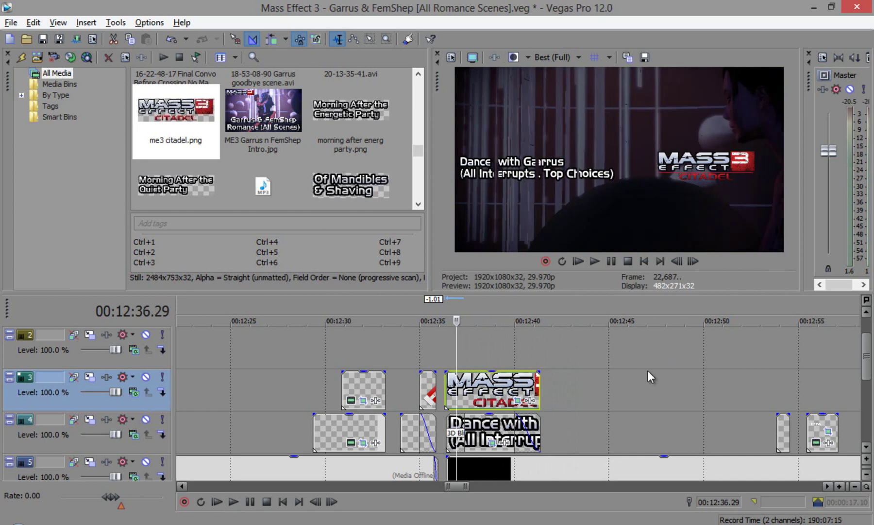
{"action": "key", "text": "Left"}
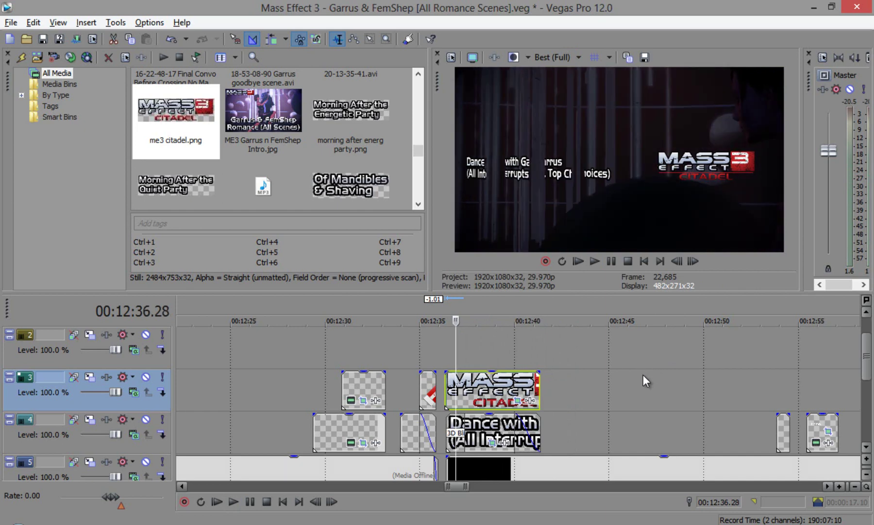
{"action": "key", "text": "space"}
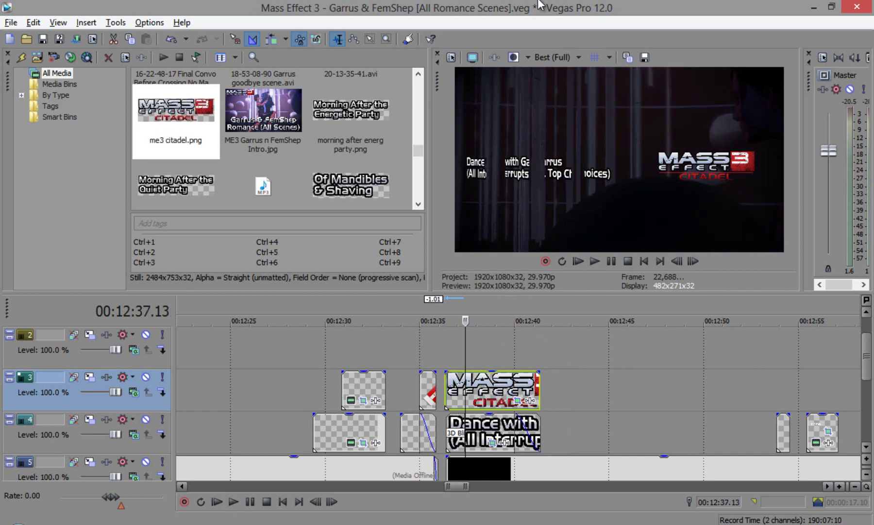
- Choose Draft > Half in the preview quality dropdown for a 480x270 preview
{"action": "left_click", "coordinate": [540, 54]}
{"action": "mouse_move", "coordinate": [581, 77]}
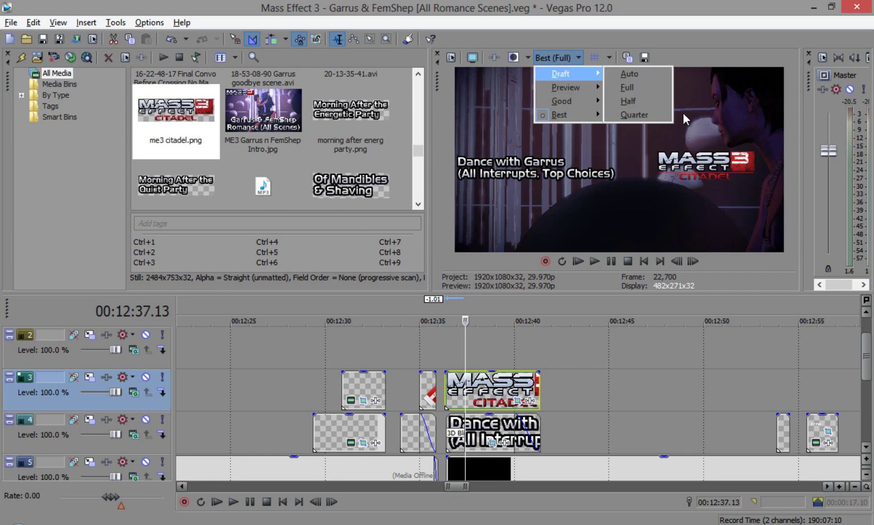
{"action": "left_click", "coordinate": [638, 100]}
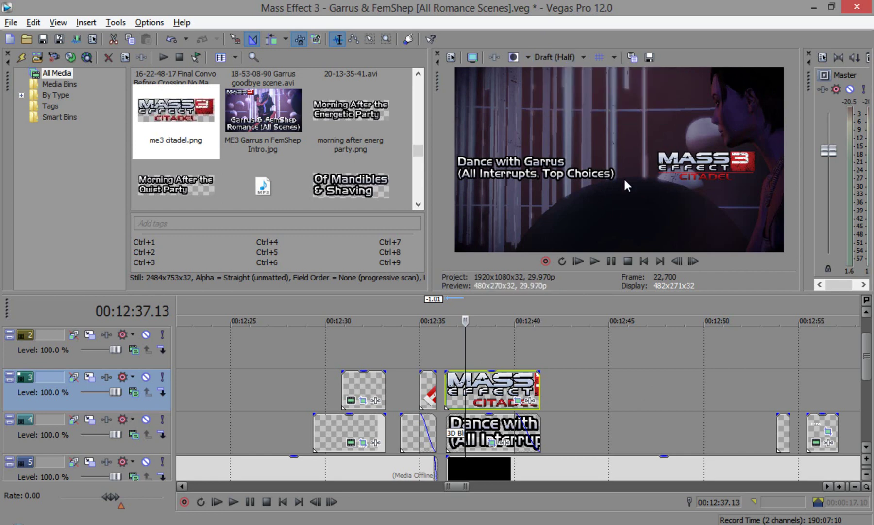
{"action": "scroll", "coordinate": [528, 378], "scroll_direction": "up", "scroll_amount": 4}
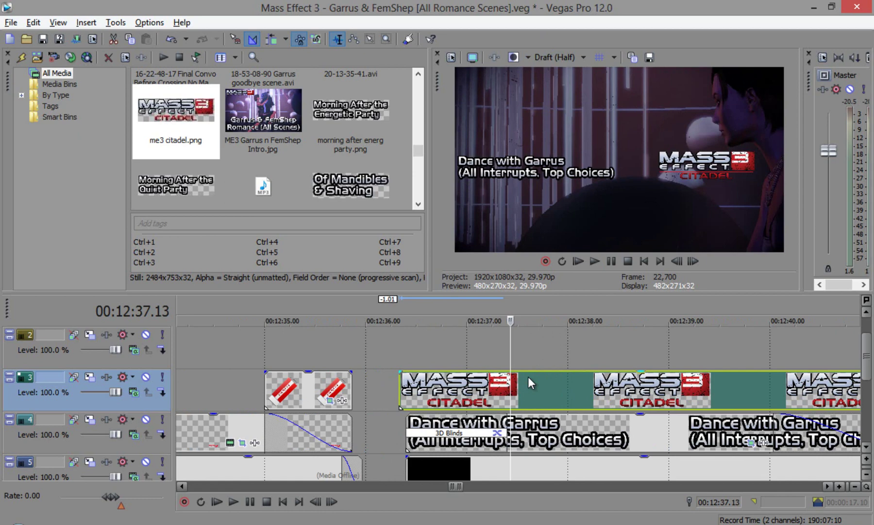
{"action": "scroll", "coordinate": [528, 376], "scroll_direction": "down", "scroll_amount": 4}
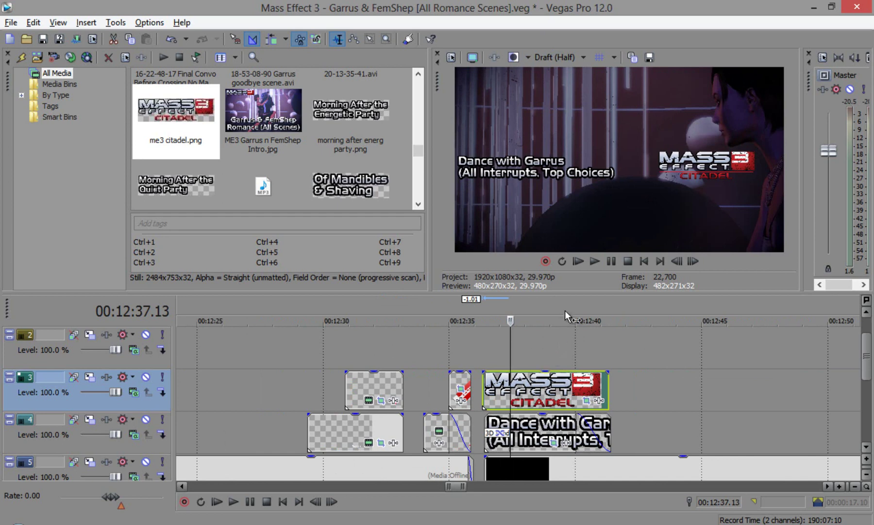
{"action": "left_click", "coordinate": [571, 55]}
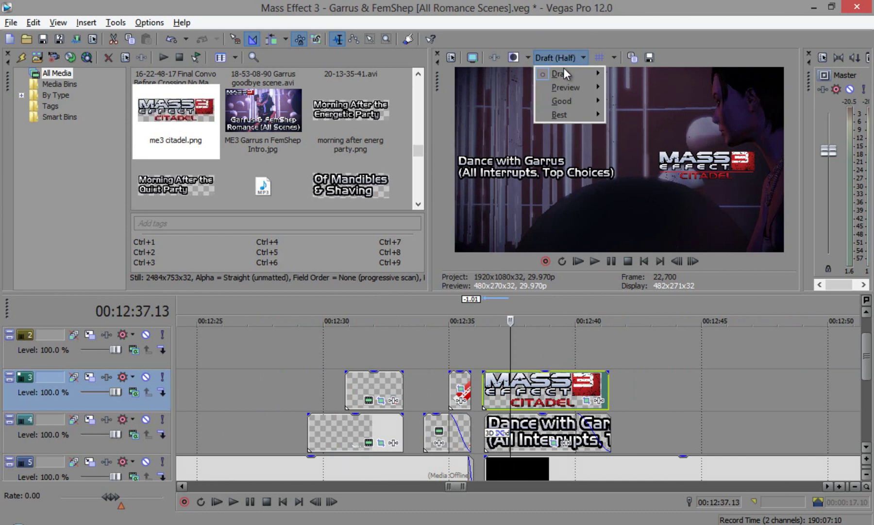
{"action": "mouse_move", "coordinate": [564, 72]}
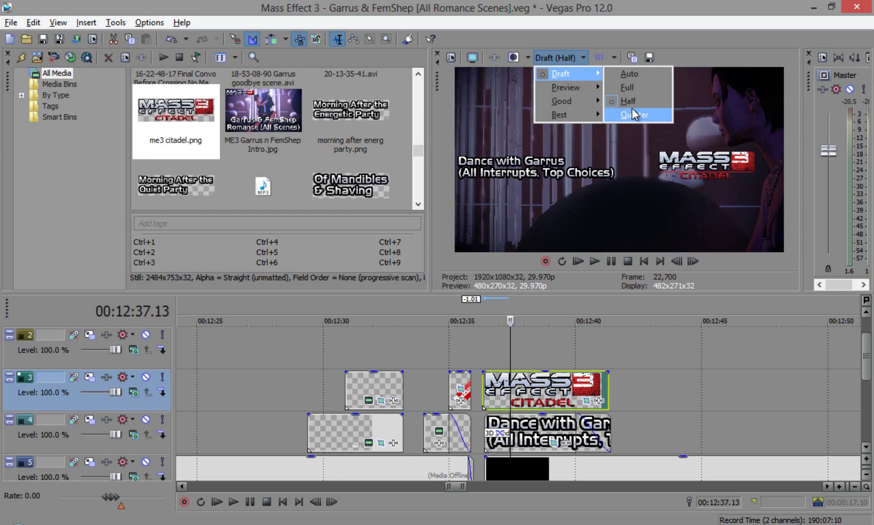
- Dismiss the quality menu unchanged and turn on the preview's grid overlay
{"action": "left_click", "coordinate": [506, 360]}
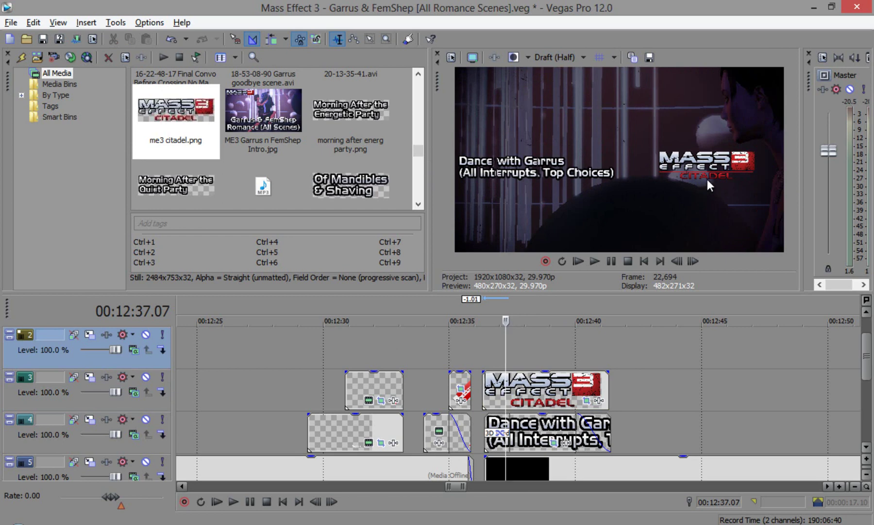
{"action": "left_click", "coordinate": [600, 57]}
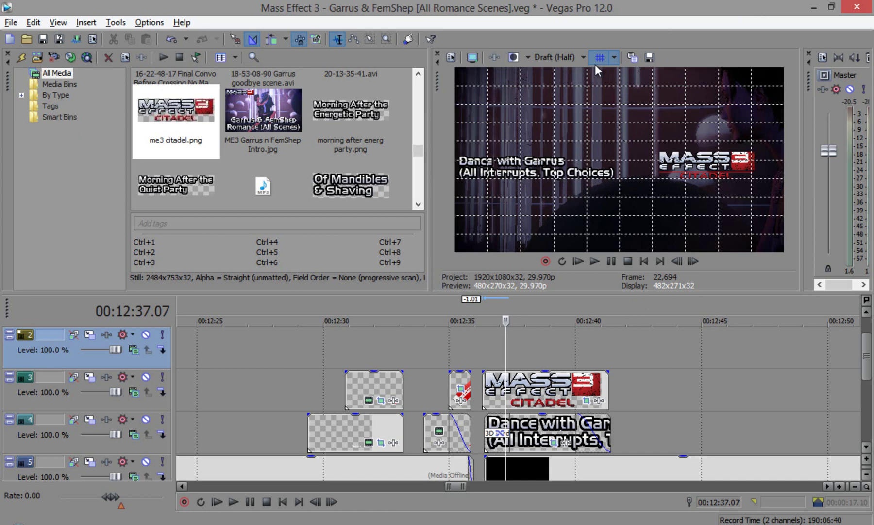
- Set the preview to Best (Full) at 1920x1080
{"action": "left_click", "coordinate": [583, 58]}
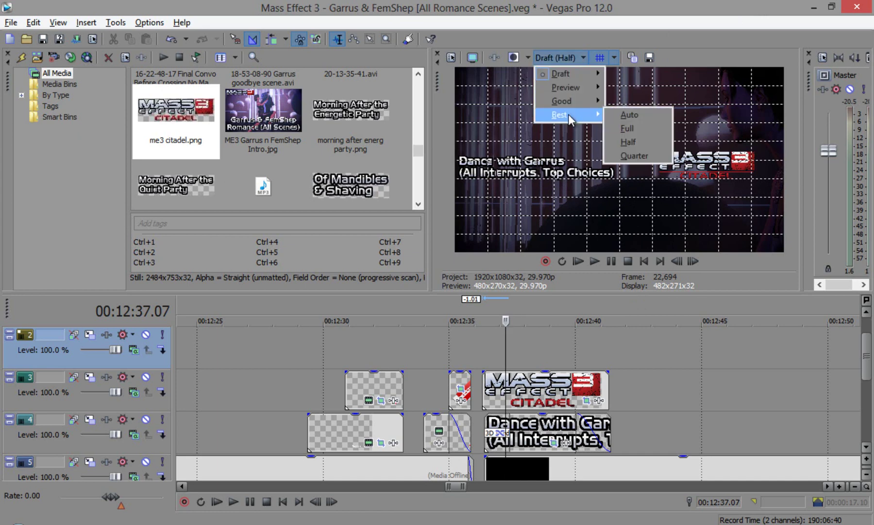
{"action": "left_click", "coordinate": [710, 172]}
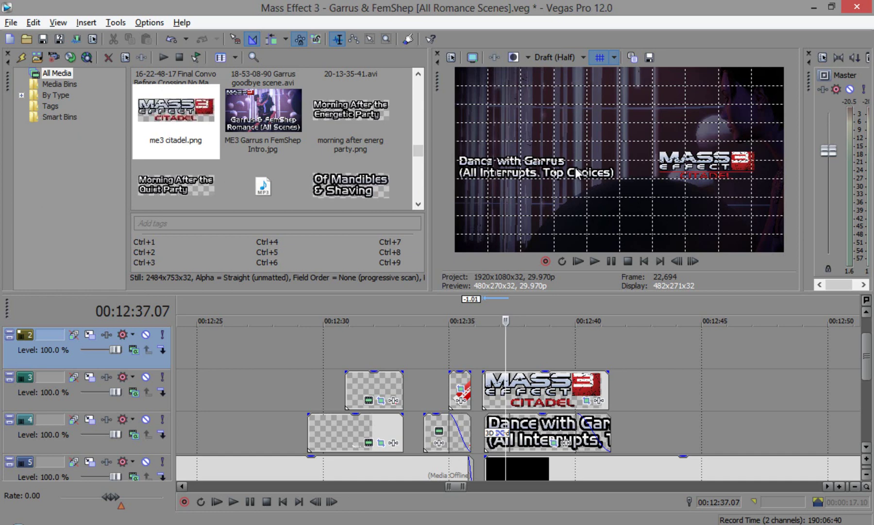
{"action": "left_click", "coordinate": [583, 59]}
{"action": "mouse_move", "coordinate": [578, 116]}
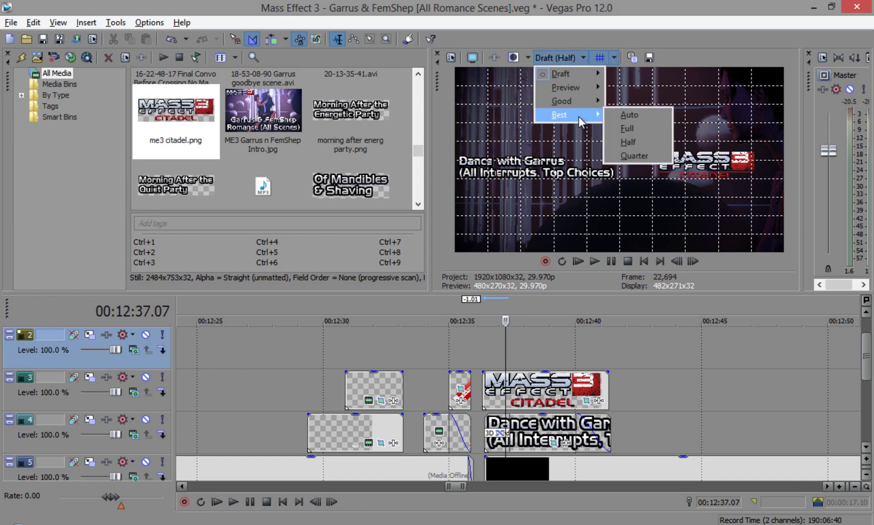
{"action": "left_click", "coordinate": [615, 126]}
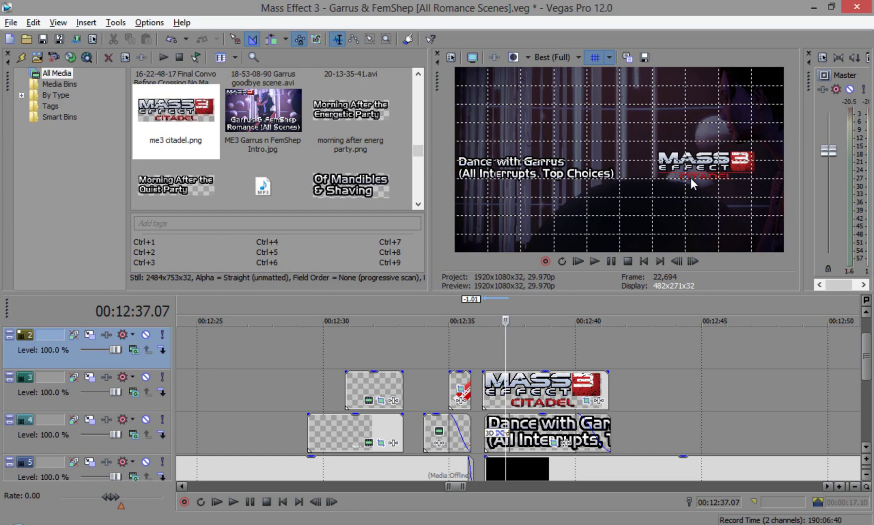
- Briefly try Draft (Quarter), restore Best (Full), and park the playhead at 00:12:38.02 on the Citadel logo
{"action": "left_click", "coordinate": [556, 58]}
{"action": "mouse_move", "coordinate": [565, 72]}
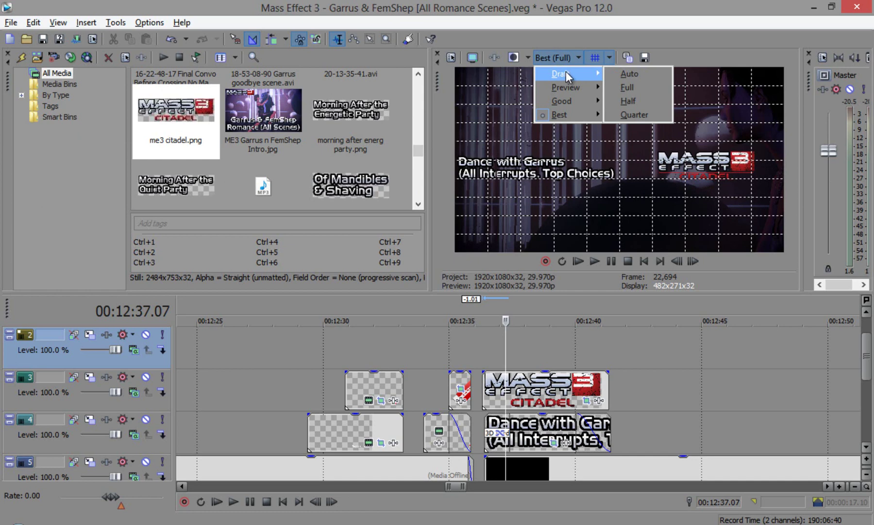
{"action": "left_click", "coordinate": [631, 114]}
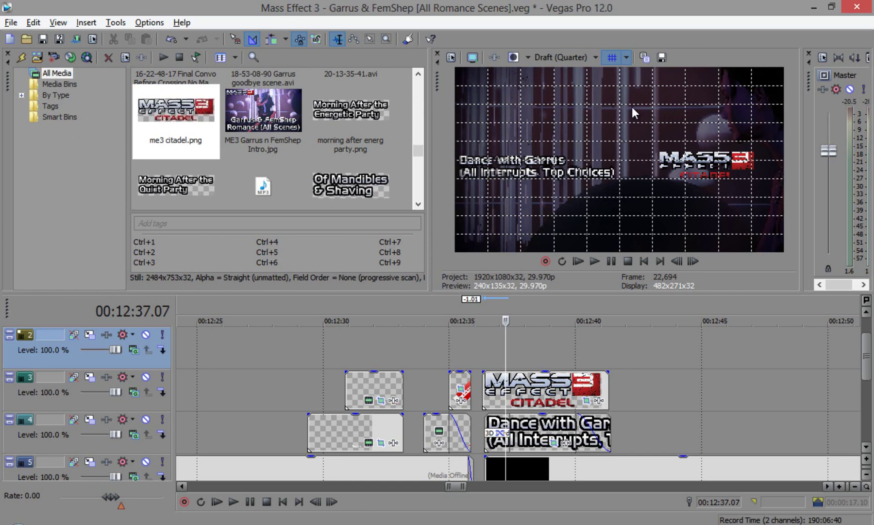
{"action": "left_click", "coordinate": [575, 59]}
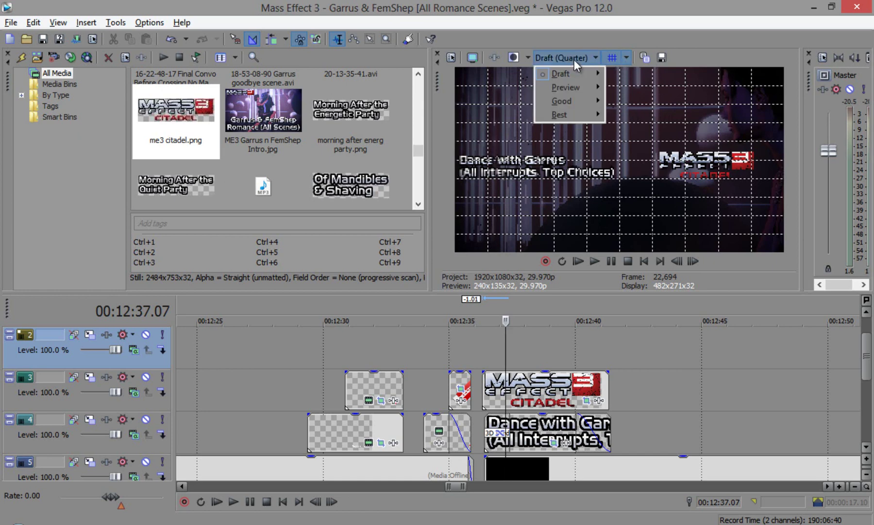
{"action": "mouse_move", "coordinate": [568, 114]}
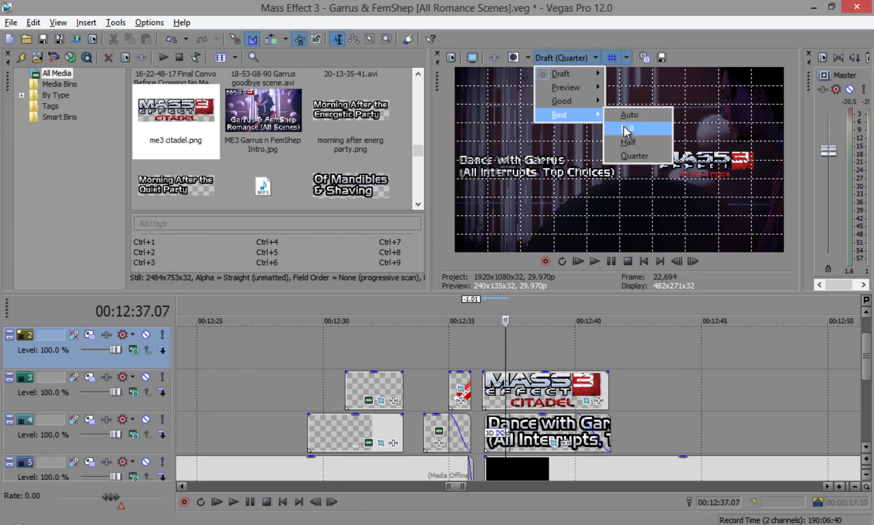
{"action": "left_click", "coordinate": [625, 129]}
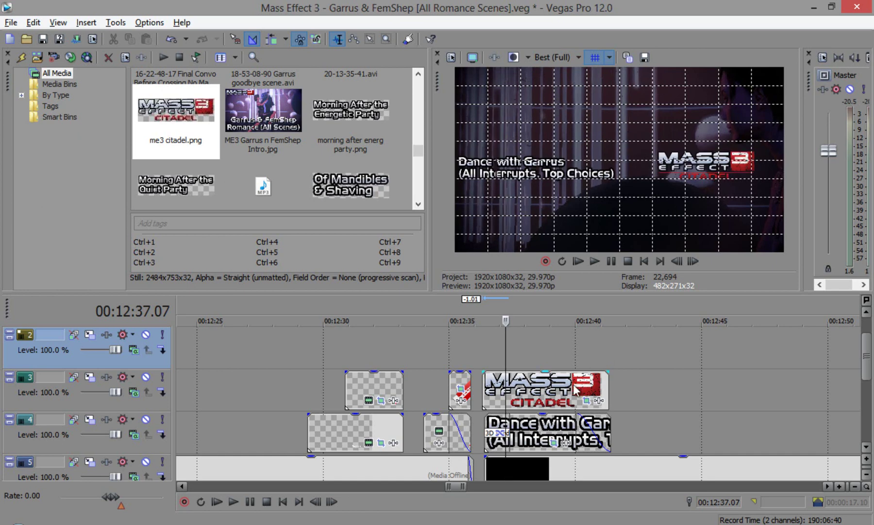
{"action": "left_click", "coordinate": [550, 389]}
{"action": "left_click", "coordinate": [526, 391]}
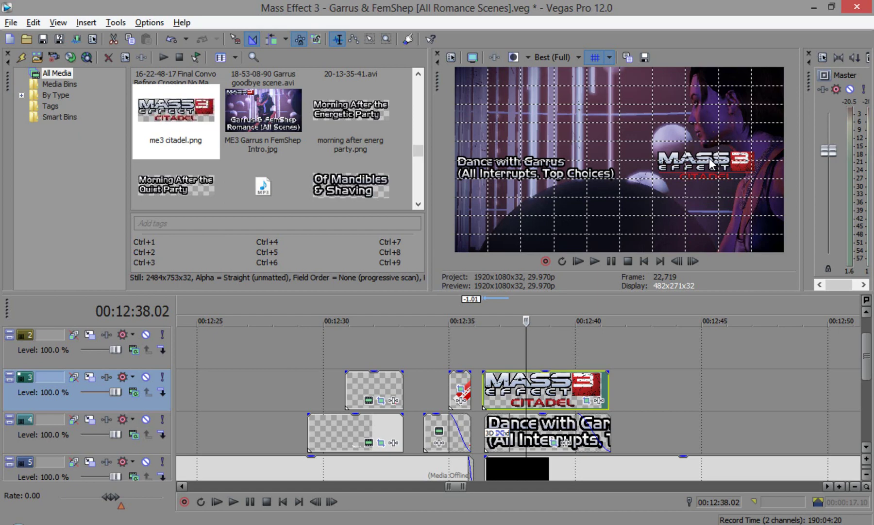
- Shift the Citadel logo's vertical position in its Event Pan/Crop settings
{"action": "left_click", "coordinate": [589, 401]}
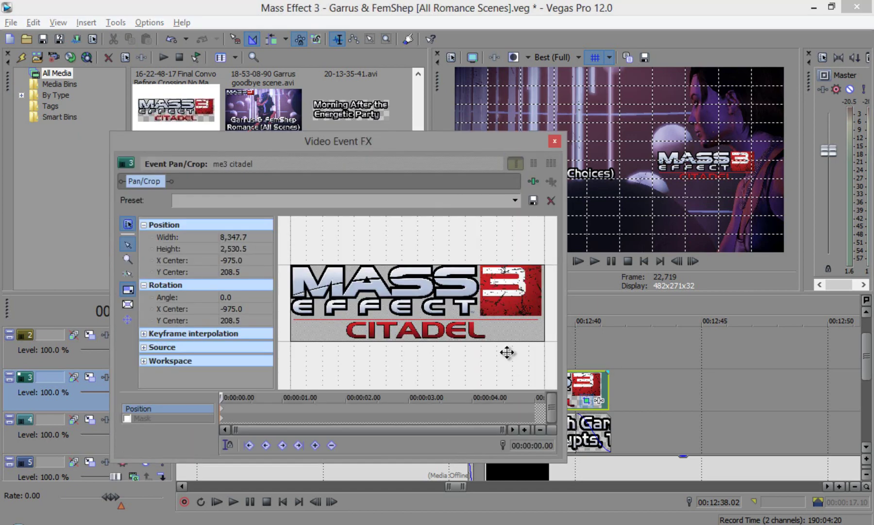
{"action": "scroll", "coordinate": [447, 307], "scroll_direction": "down", "scroll_amount": 5}
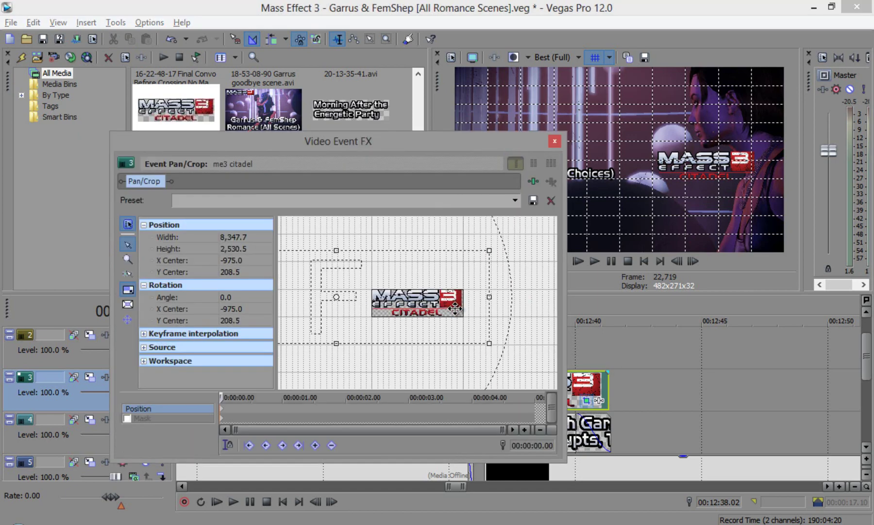
{"action": "scroll", "coordinate": [455, 307], "scroll_direction": "down", "scroll_amount": 2}
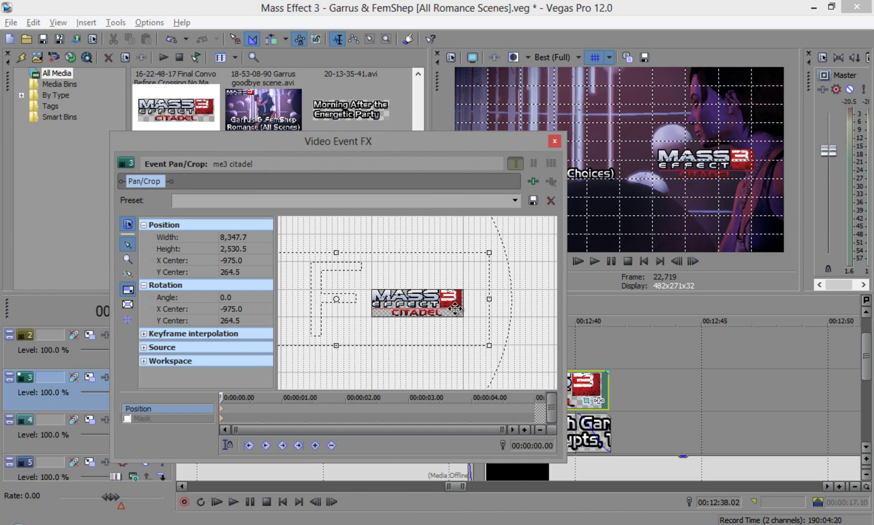
{"action": "left_click", "coordinate": [555, 142]}
- Nudge the Dance with Garrus title in Event Pan/Crop to a Y Center of 24.8
{"action": "left_click", "coordinate": [562, 429]}
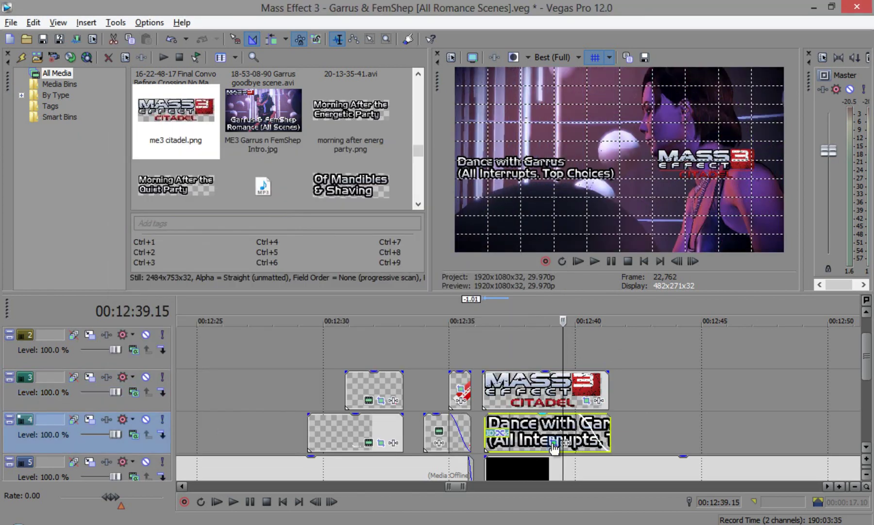
{"action": "left_click", "coordinate": [553, 443]}
{"action": "scroll", "coordinate": [413, 324], "scroll_direction": "down", "scroll_amount": 5}
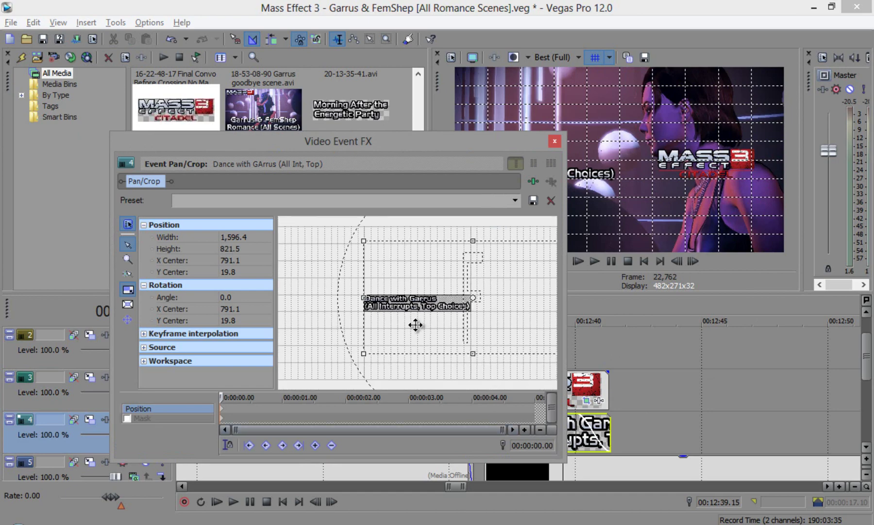
{"action": "key", "text": "Down"}
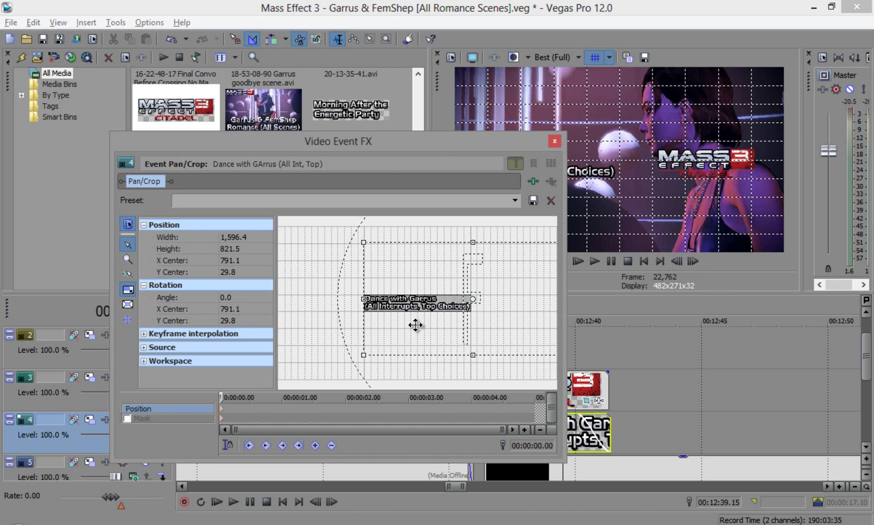
{"action": "key", "text": "Up"}
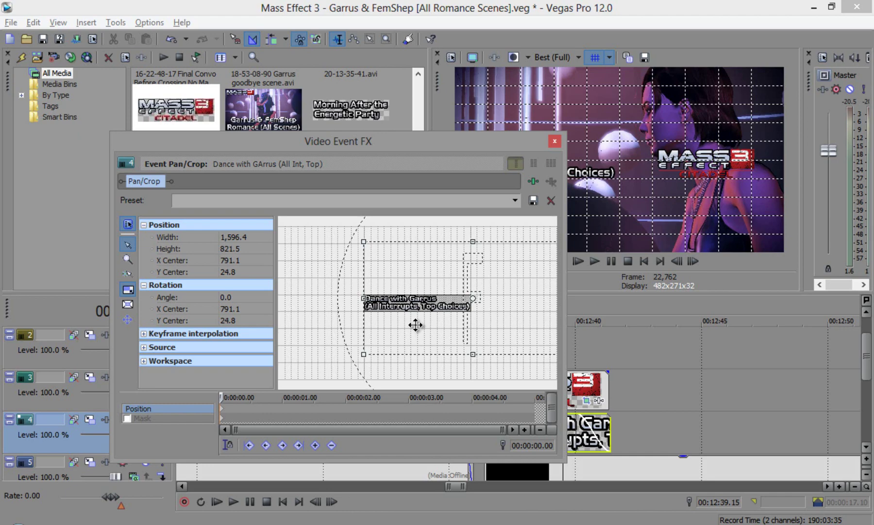
{"action": "left_click", "coordinate": [554, 144]}
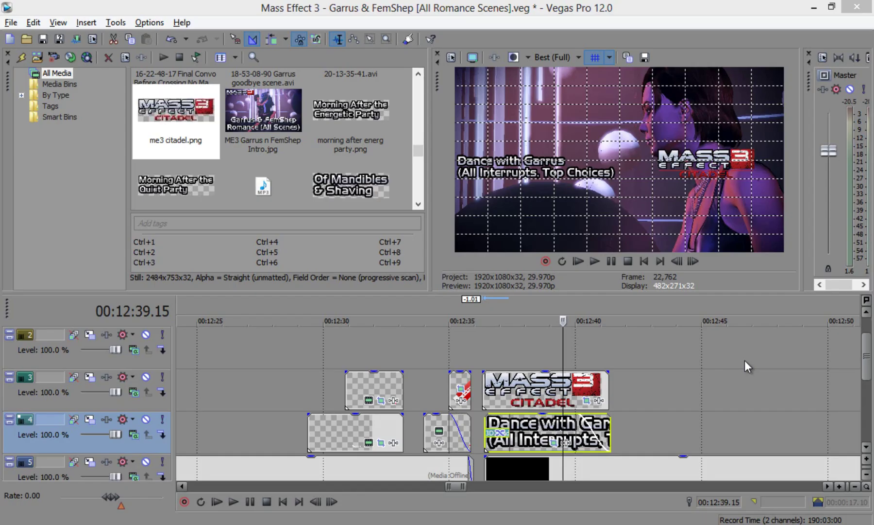
- Select the Citadel logo event and set the preview to Draft (Quarter), 240x135
{"action": "scroll", "coordinate": [552, 355], "scroll_direction": "up", "scroll_amount": 4}
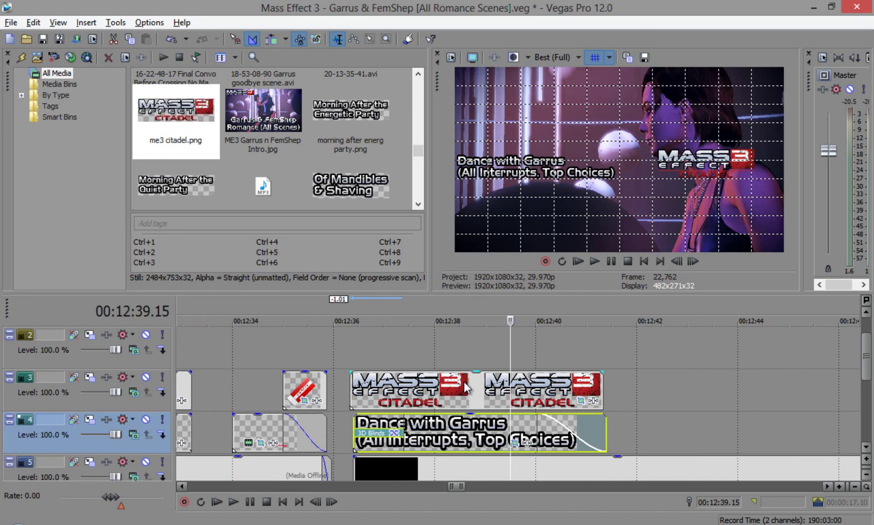
{"action": "left_click", "coordinate": [464, 382]}
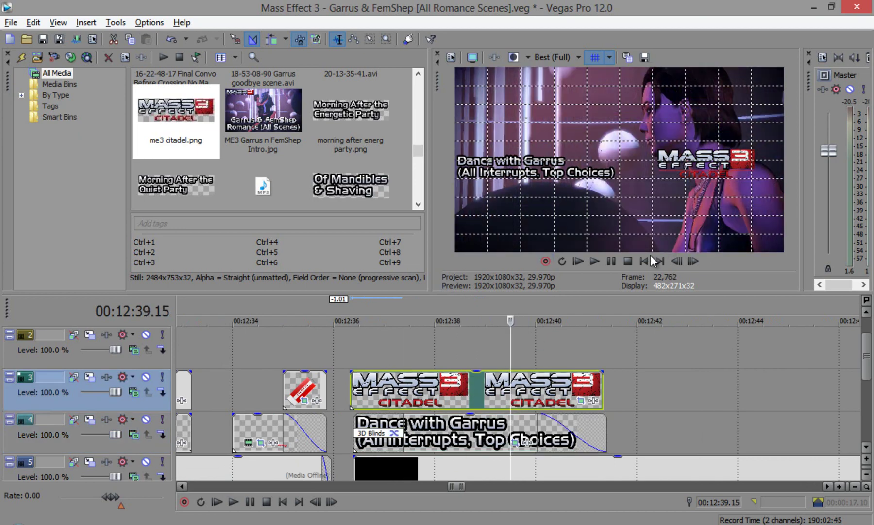
{"action": "scroll", "coordinate": [534, 346], "scroll_direction": "down", "scroll_amount": 6}
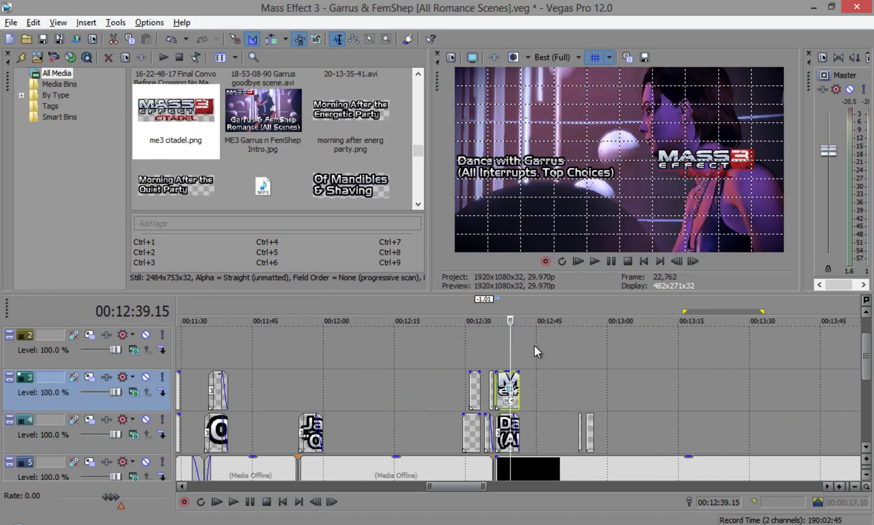
{"action": "left_click", "coordinate": [549, 57]}
{"action": "mouse_move", "coordinate": [559, 73]}
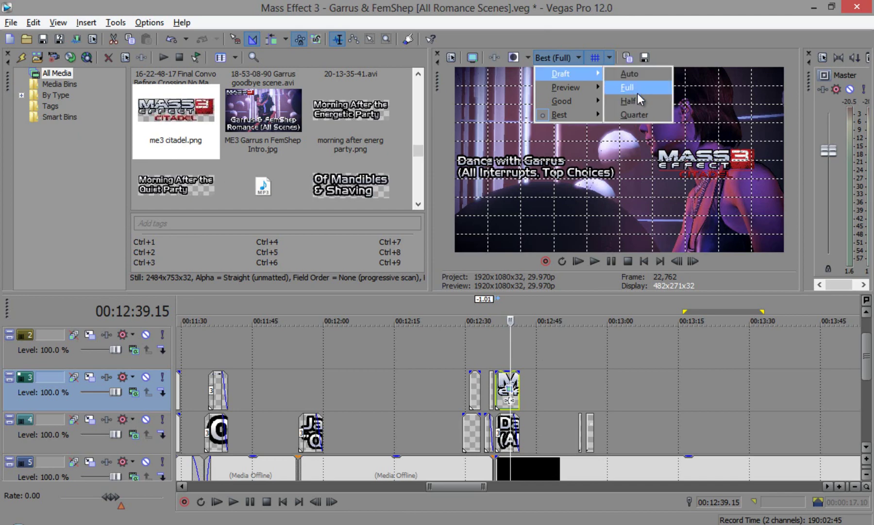
{"action": "left_click", "coordinate": [634, 115]}
- Open and close the File menu, then scroll the timeline and drag the track view down
{"action": "left_click", "coordinate": [11, 22]}
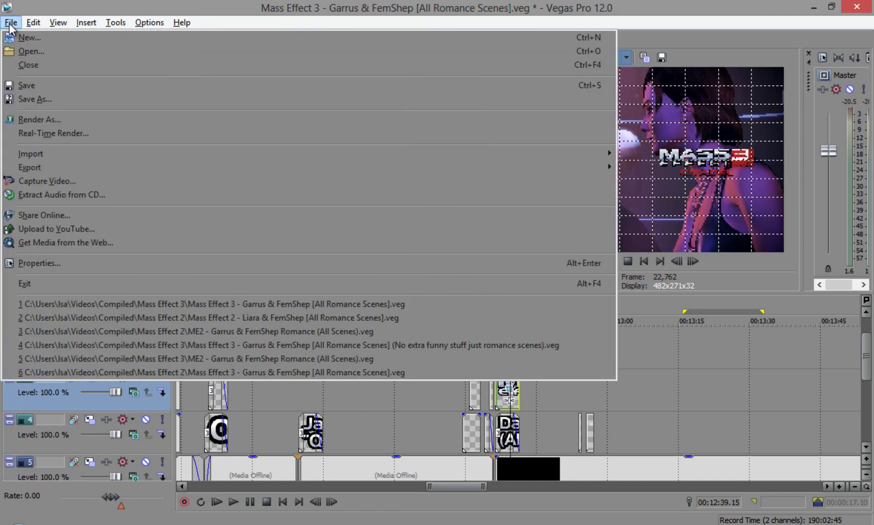
{"action": "left_click", "coordinate": [11, 23]}
{"action": "scroll", "coordinate": [584, 346], "scroll_direction": "up", "scroll_amount": 6}
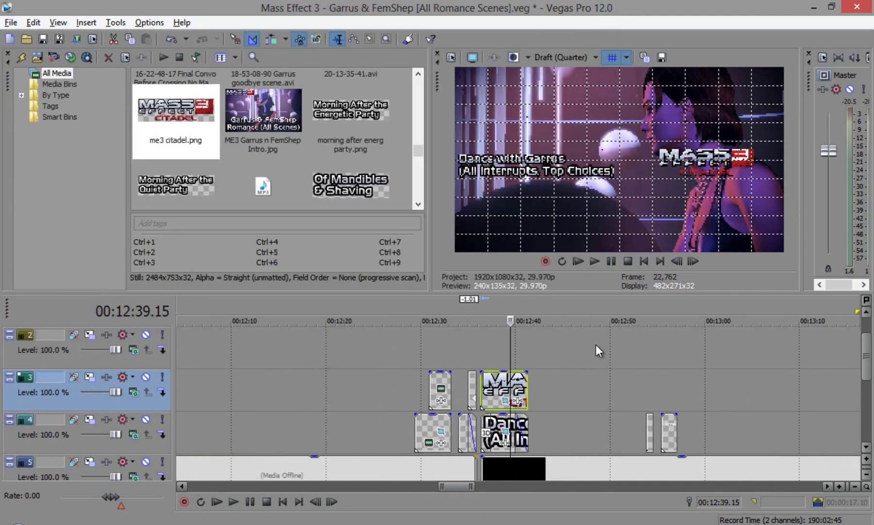
{"action": "scroll", "coordinate": [597, 345], "scroll_direction": "down", "scroll_amount": 10}
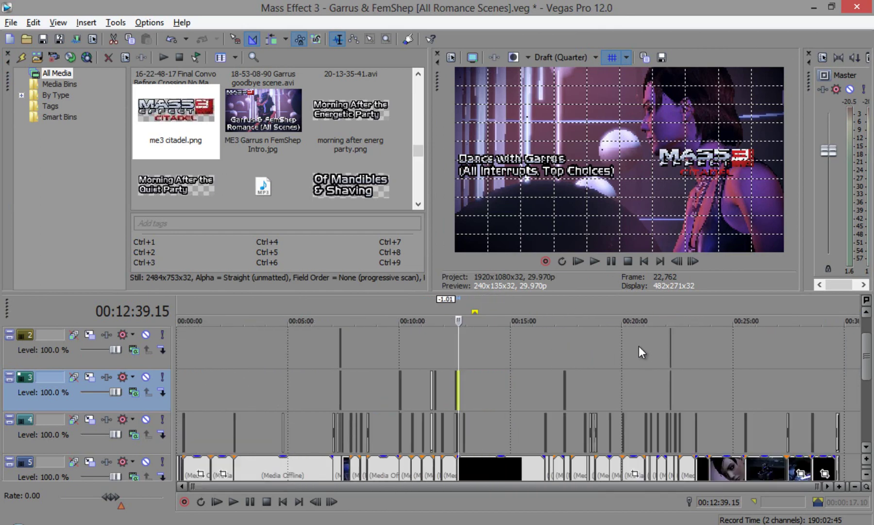
{"action": "scroll", "coordinate": [639, 346], "scroll_direction": "up", "scroll_amount": 10}
{"action": "scroll", "coordinate": [627, 381], "scroll_direction": "up", "scroll_amount": 2}
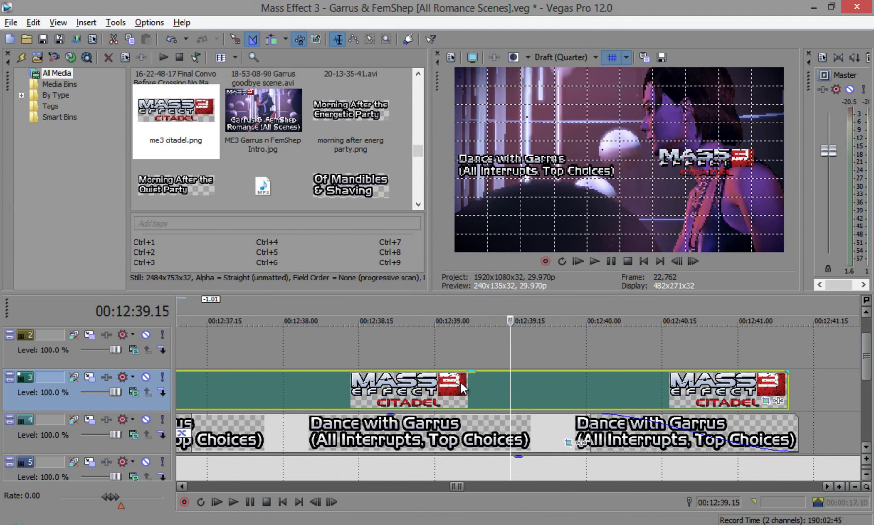
{"action": "scroll", "coordinate": [460, 382], "scroll_direction": "down", "scroll_amount": 12}
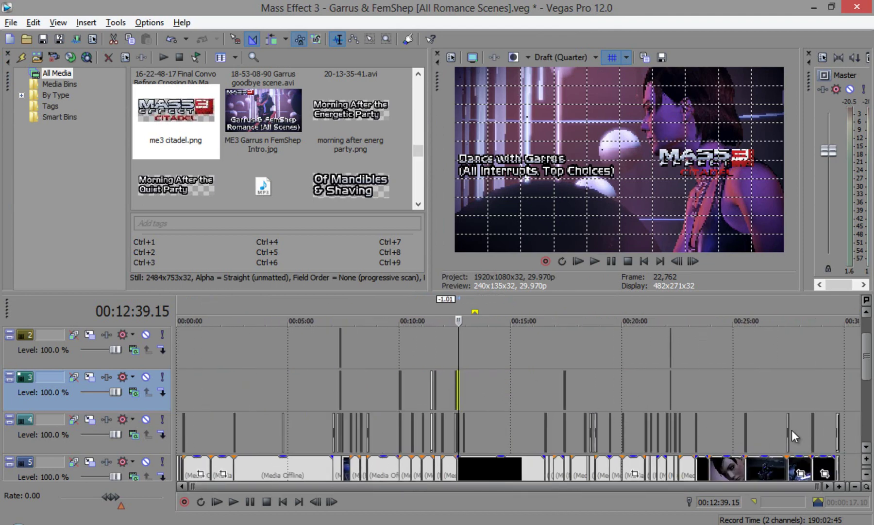
{"action": "scroll", "coordinate": [596, 393], "scroll_direction": "up", "scroll_amount": 10}
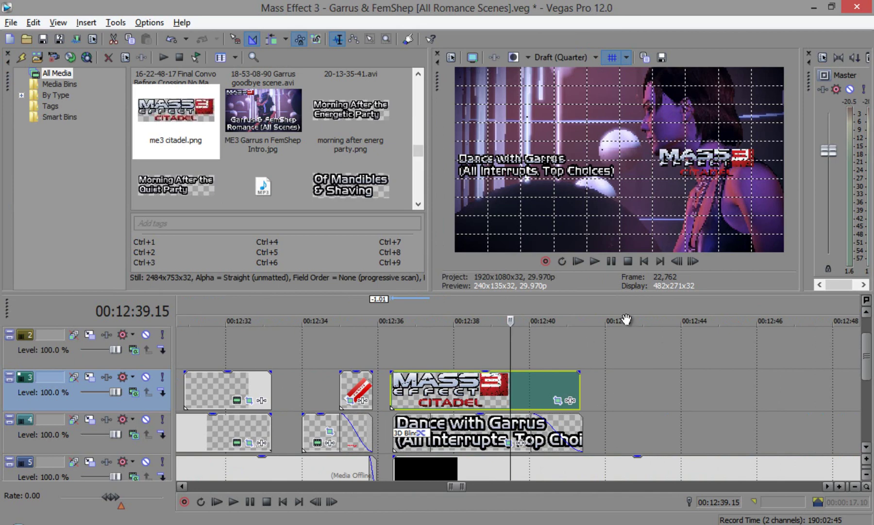
{"action": "scroll", "coordinate": [605, 348], "scroll_direction": "down", "scroll_amount": 1}
{"action": "scroll", "coordinate": [606, 348], "scroll_direction": "down", "scroll_amount": 10}
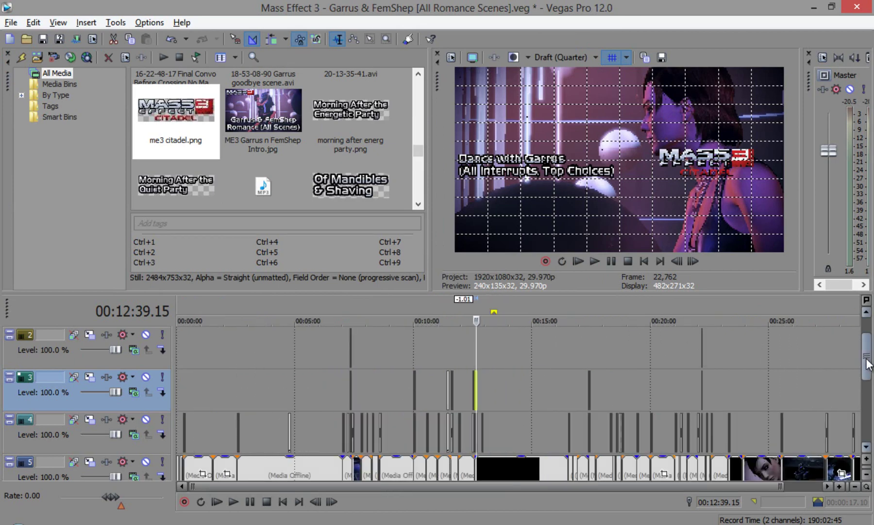
{"action": "mouse_move", "coordinate": [868, 376]}
{"action": "left_mouse_down"}
{"action": "mouse_move", "coordinate": [868, 406]}
{"action": "mouse_move", "coordinate": [868, 393]}
{"action": "left_mouse_up"}
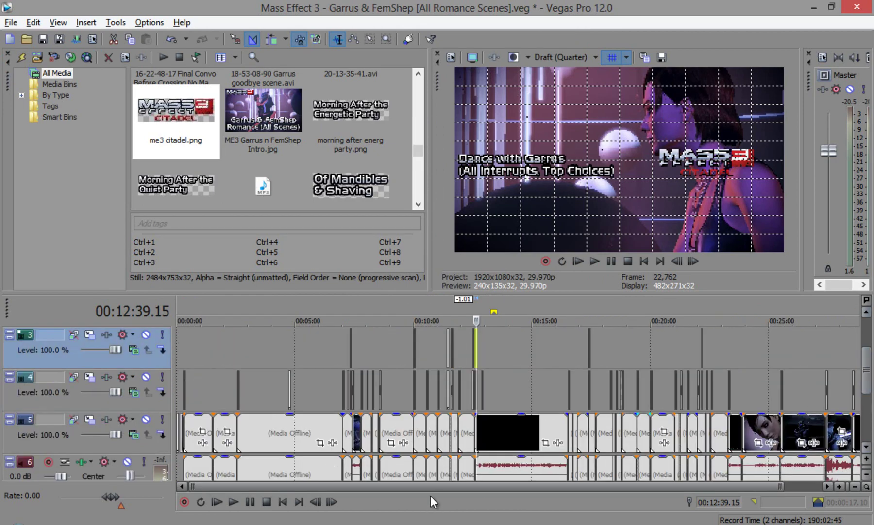
- Zoom the timeline around track 5 and bring up the intro clip's options, leaving playback at 00:00:03.15
{"action": "left_click", "coordinate": [178, 440]}
{"action": "scroll", "coordinate": [267, 430], "scroll_direction": "up", "scroll_amount": 10}
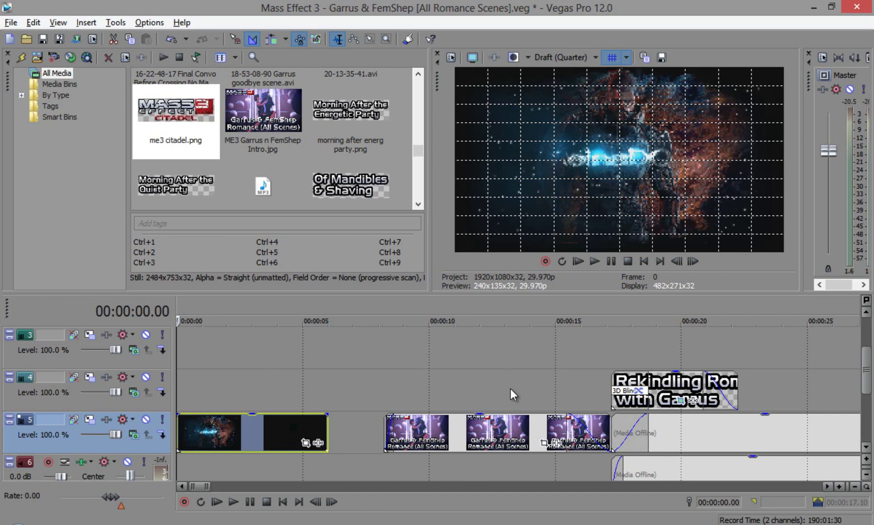
{"action": "scroll", "coordinate": [437, 383], "scroll_direction": "down", "scroll_amount": 5}
{"action": "scroll", "coordinate": [434, 383], "scroll_direction": "up", "scroll_amount": 5}
{"action": "scroll", "coordinate": [437, 383], "scroll_direction": "down", "scroll_amount": 5}
{"action": "scroll", "coordinate": [437, 378], "scroll_direction": "up", "scroll_amount": 4}
{"action": "scroll", "coordinate": [437, 378], "scroll_direction": "down", "scroll_amount": 7}
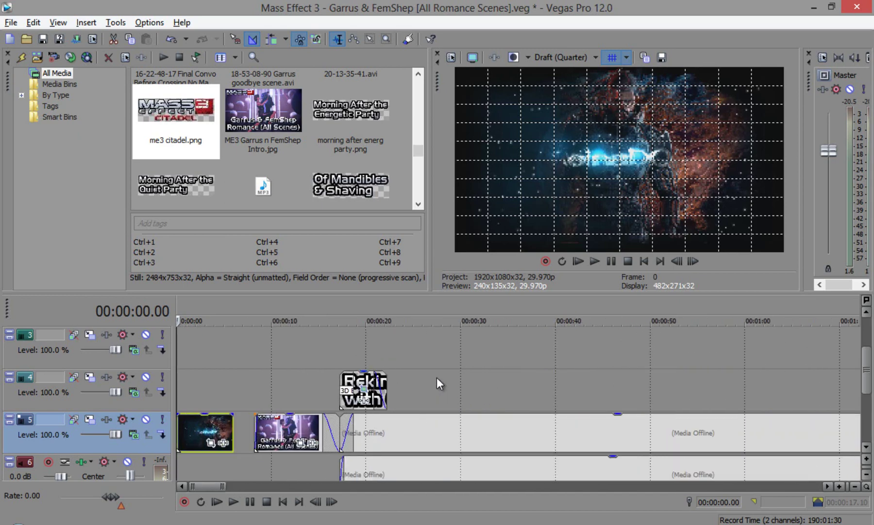
{"action": "scroll", "coordinate": [441, 375], "scroll_direction": "down", "scroll_amount": 2}
{"action": "scroll", "coordinate": [306, 427], "scroll_direction": "up", "scroll_amount": 9}
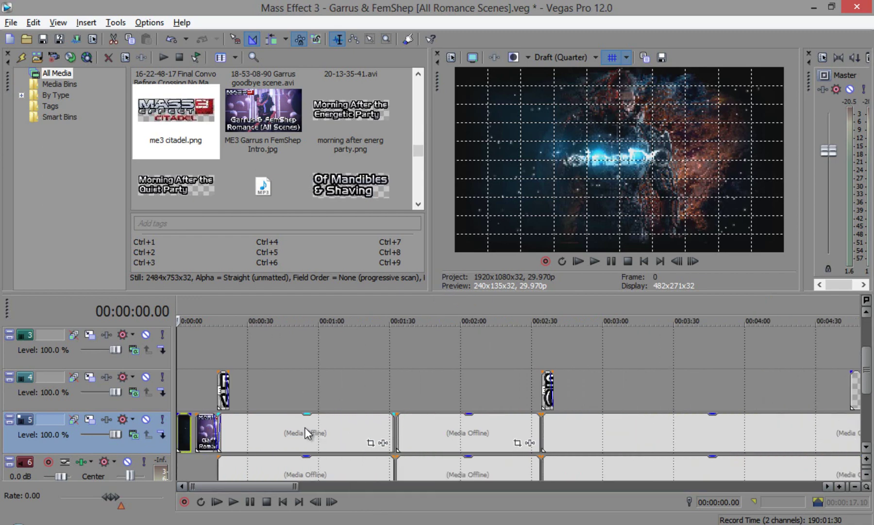
{"action": "scroll", "coordinate": [310, 428], "scroll_direction": "up", "scroll_amount": 3}
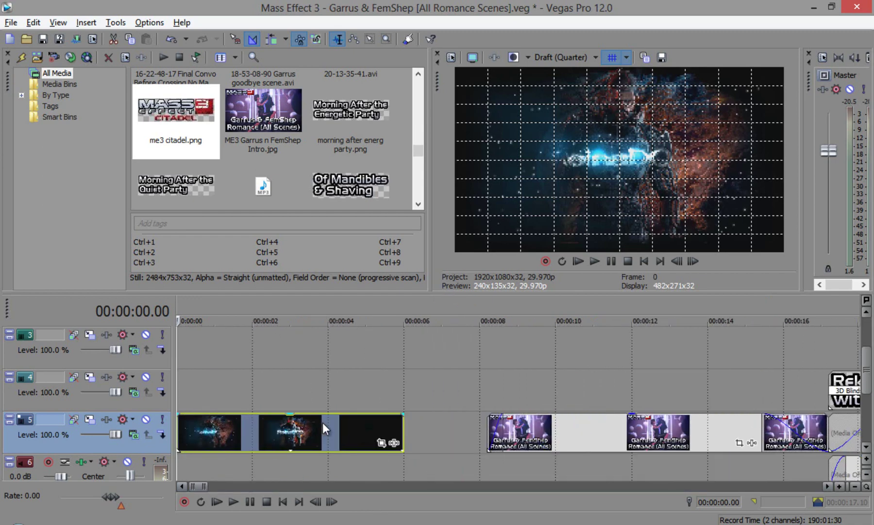
{"action": "right_click", "coordinate": [323, 424]}
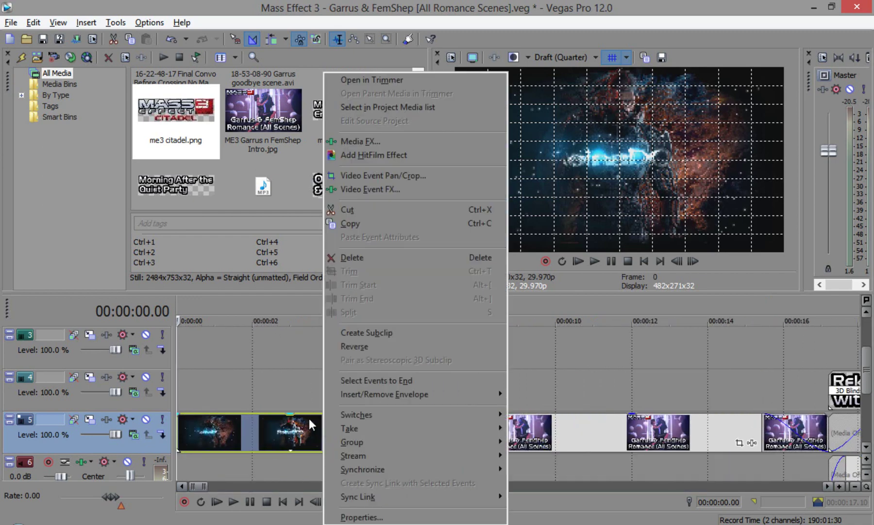
{"action": "left_click", "coordinate": [310, 418]}
- Set playback back to 00:00:00 at the start of the intro clip
{"action": "scroll", "coordinate": [204, 421], "scroll_direction": "down", "scroll_amount": 7}
{"action": "left_click", "coordinate": [181, 421]}
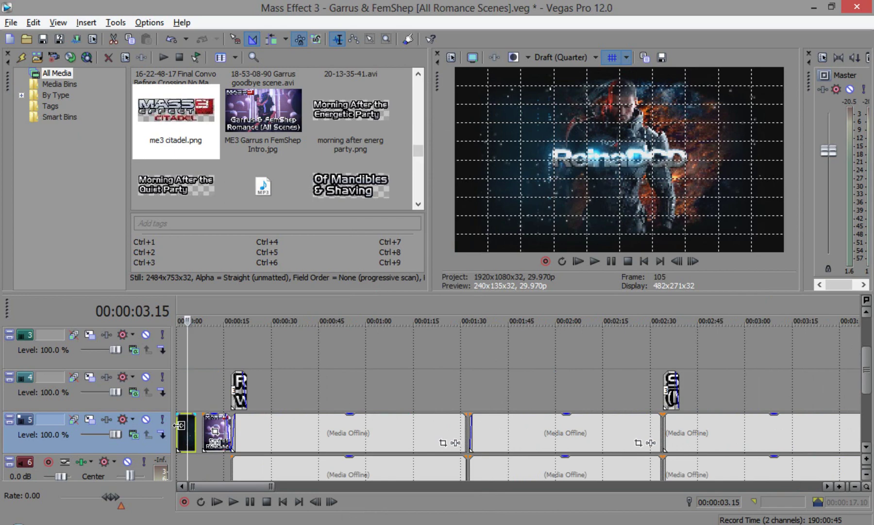
{"action": "scroll", "coordinate": [321, 382], "scroll_direction": "up", "scroll_amount": 3}
{"action": "scroll", "coordinate": [324, 382], "scroll_direction": "down", "scroll_amount": 5}
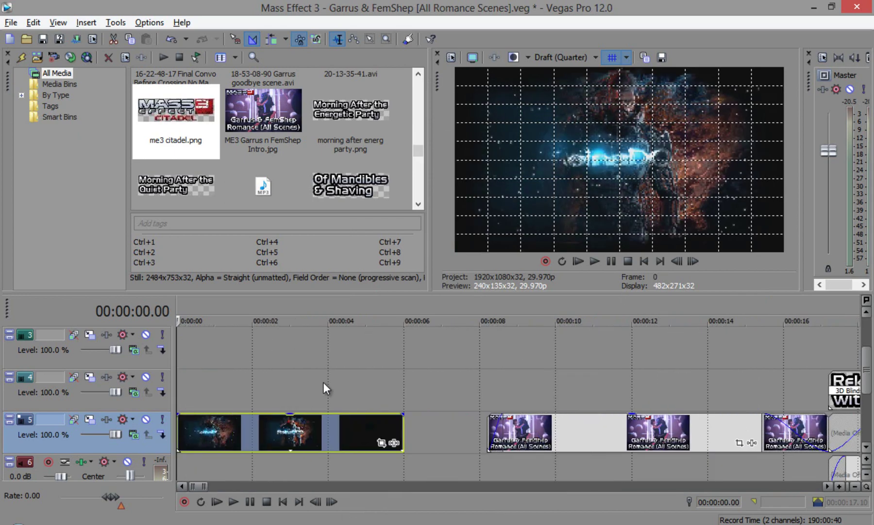
{"action": "scroll", "coordinate": [281, 486], "scroll_direction": "down", "scroll_amount": 2}
{"action": "left_click_drag", "start_coordinate": [280, 486], "coordinate": [617, 492]}
{"action": "left_click_drag", "start_coordinate": [459, 490], "coordinate": [257, 496]}
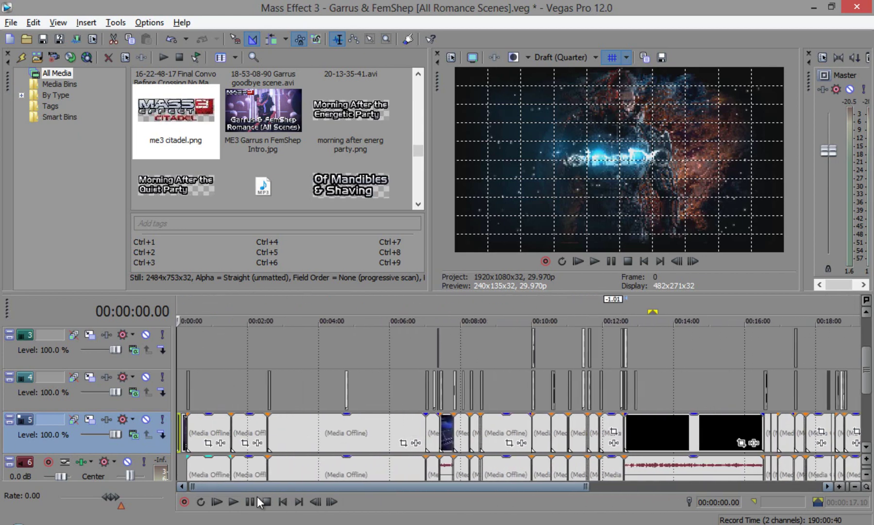
{"action": "scroll", "coordinate": [215, 386], "scroll_direction": "up", "scroll_amount": 6}
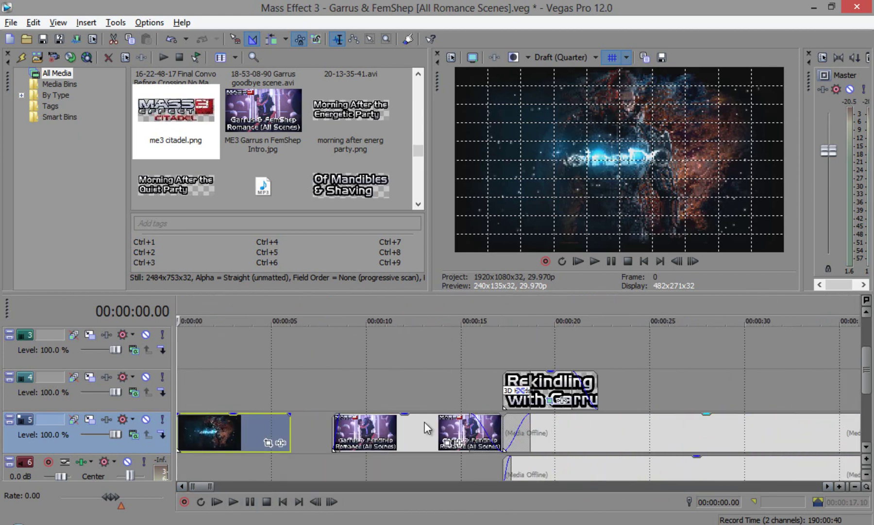
{"action": "scroll", "coordinate": [425, 422], "scroll_direction": "down", "scroll_amount": 2}
{"action": "scroll", "coordinate": [219, 425], "scroll_direction": "up", "scroll_amount": 6}
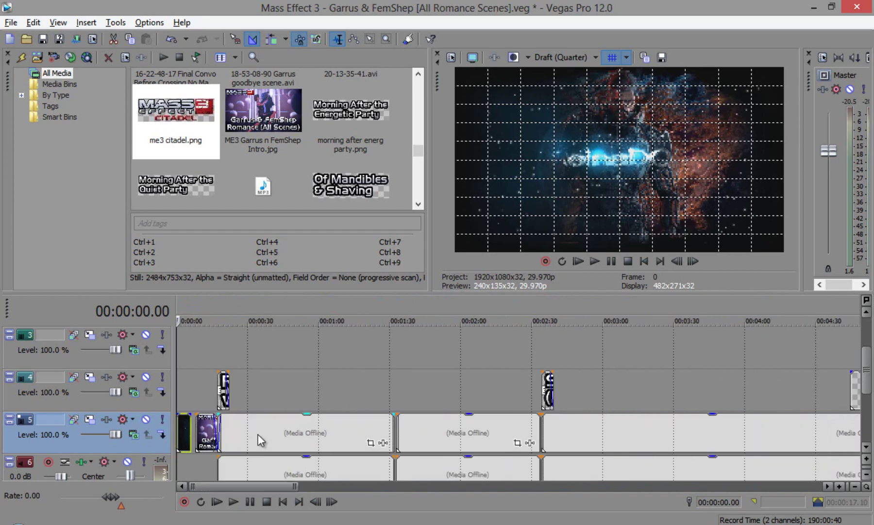
{"action": "scroll", "coordinate": [259, 434], "scroll_direction": "up", "scroll_amount": 8}
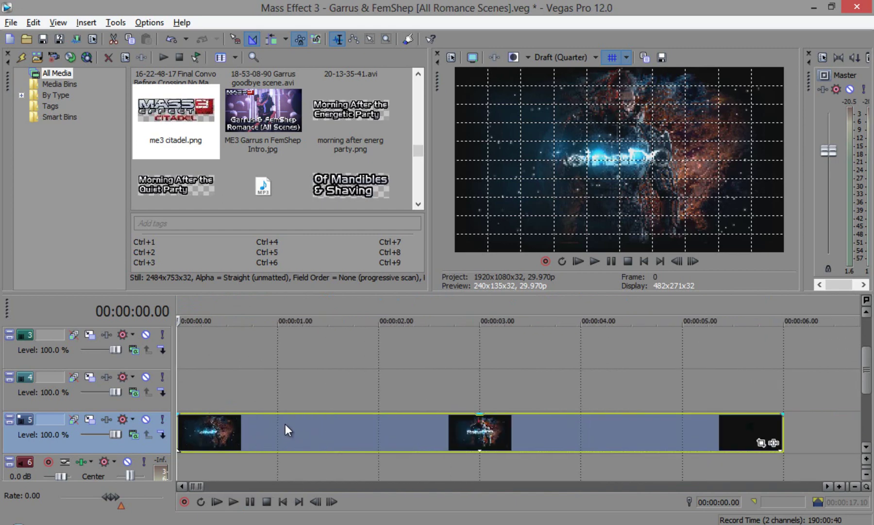
{"action": "left_click", "coordinate": [207, 432]}
- Zoom the timeline out and scrub playback from 00:00:03.04 to the project's end
{"action": "scroll", "coordinate": [232, 429], "scroll_direction": "down", "scroll_amount": 3}
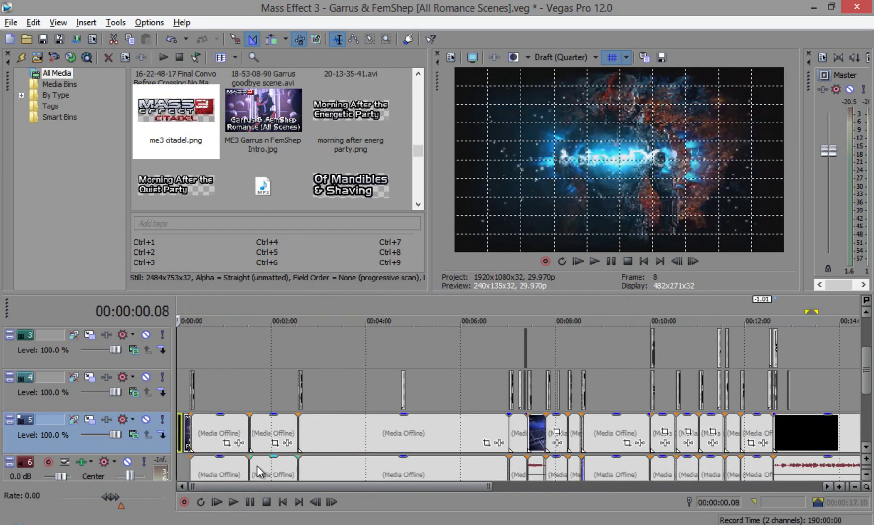
{"action": "left_click_drag", "start_coordinate": [248, 484], "coordinate": [679, 492]}
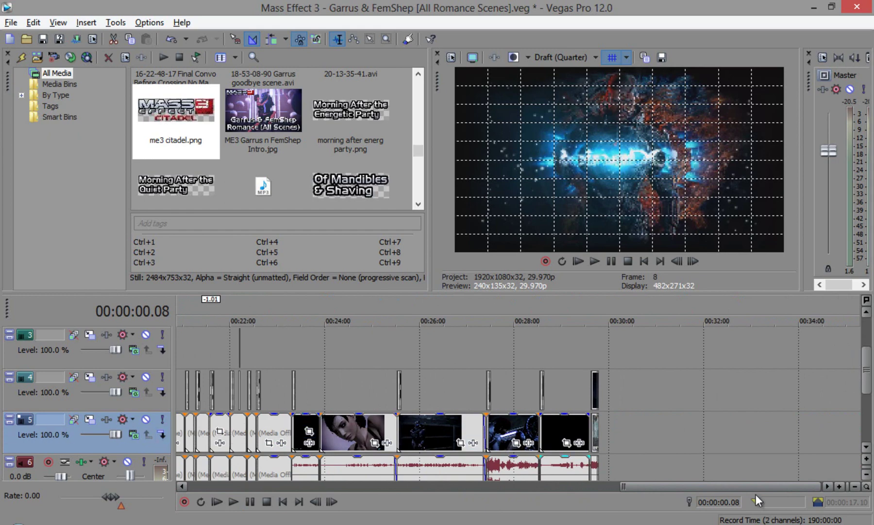
{"action": "left_click_drag", "start_coordinate": [753, 487], "coordinate": [731, 494]}
{"action": "scroll", "coordinate": [215, 461], "scroll_direction": "up", "scroll_amount": 5}
{"action": "left_click", "coordinate": [216, 460]}
{"action": "scroll", "coordinate": [738, 468], "scroll_direction": "down", "scroll_amount": 8}
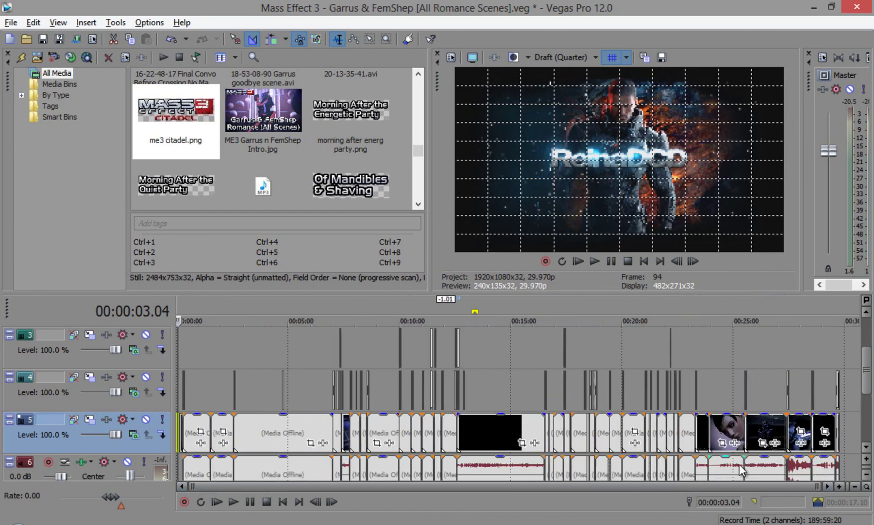
{"action": "left_click_drag", "start_coordinate": [178, 345], "coordinate": [840, 374]}
{"action": "scroll", "coordinate": [825, 398], "scroll_direction": "up", "scroll_amount": 15}
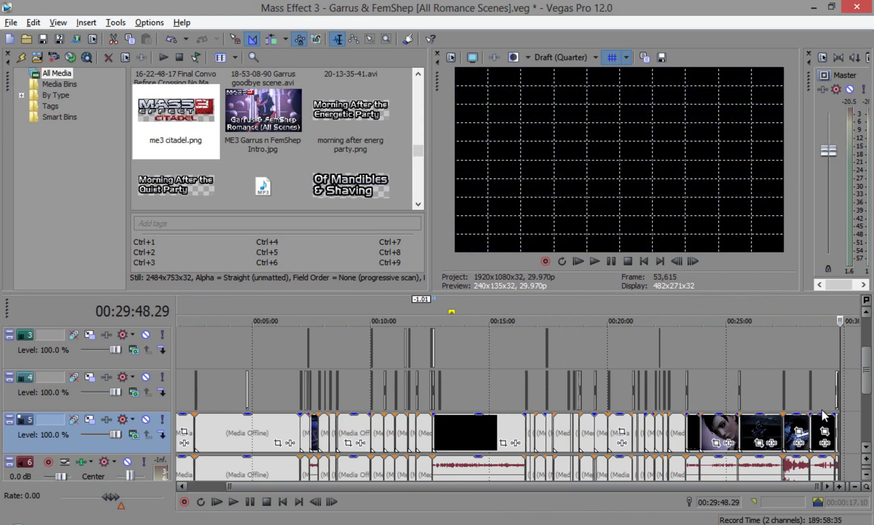
{"action": "scroll", "coordinate": [457, 450], "scroll_direction": "down", "scroll_amount": 2}
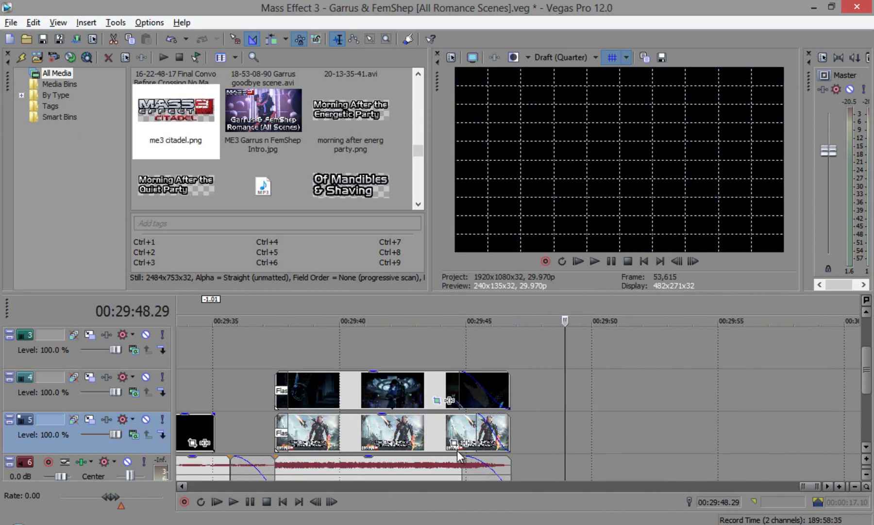
- Select the final track 5 clips plus the track 4 clip and zoom in on 26:30–29:45
{"action": "left_click", "coordinate": [427, 428]}
{"action": "scroll", "coordinate": [592, 463], "scroll_direction": "down", "scroll_amount": 4}
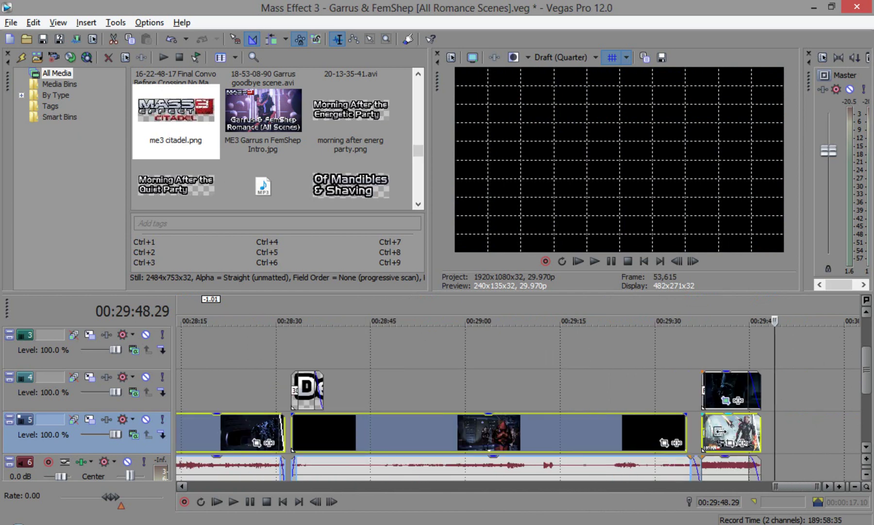
{"action": "scroll", "coordinate": [607, 397], "scroll_direction": "up", "scroll_amount": 2}
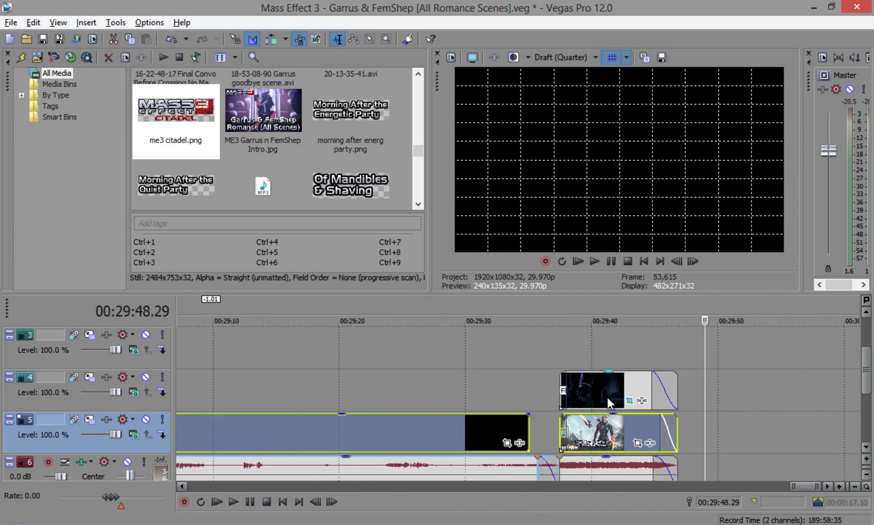
{"action": "left_click", "coordinate": [616, 383], "text": "ctrl"}
{"action": "scroll", "coordinate": [638, 439], "scroll_direction": "down", "scroll_amount": 5}
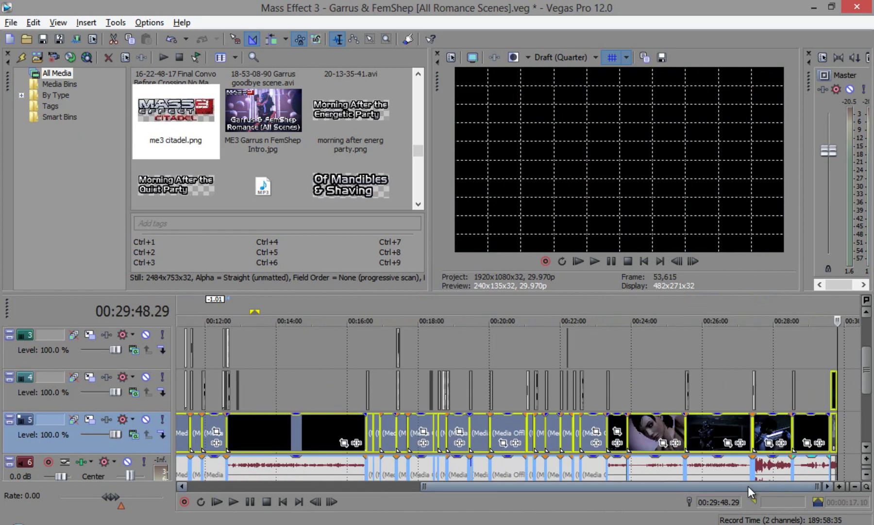
{"action": "scroll", "coordinate": [748, 485], "scroll_direction": "down", "scroll_amount": 4}
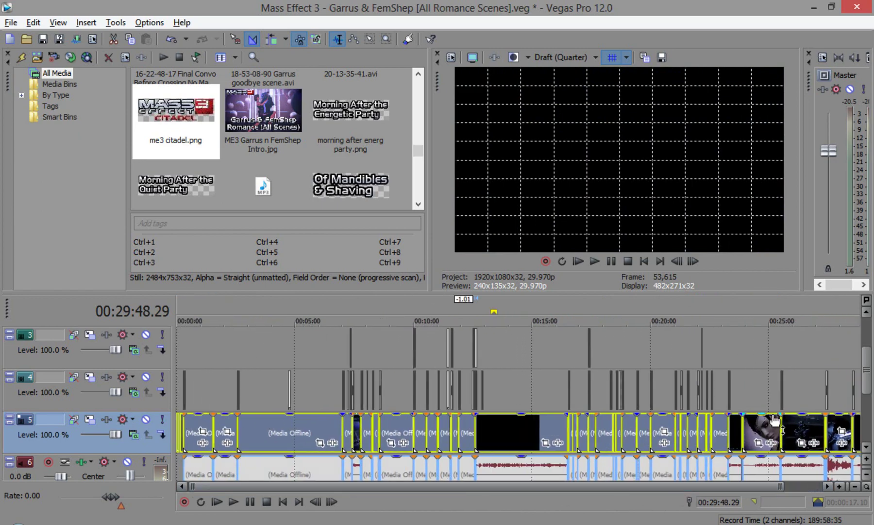
{"action": "mouse_move", "coordinate": [774, 418]}
{"action": "left_click_drag", "start_coordinate": [869, 371], "coordinate": [872, 388]}
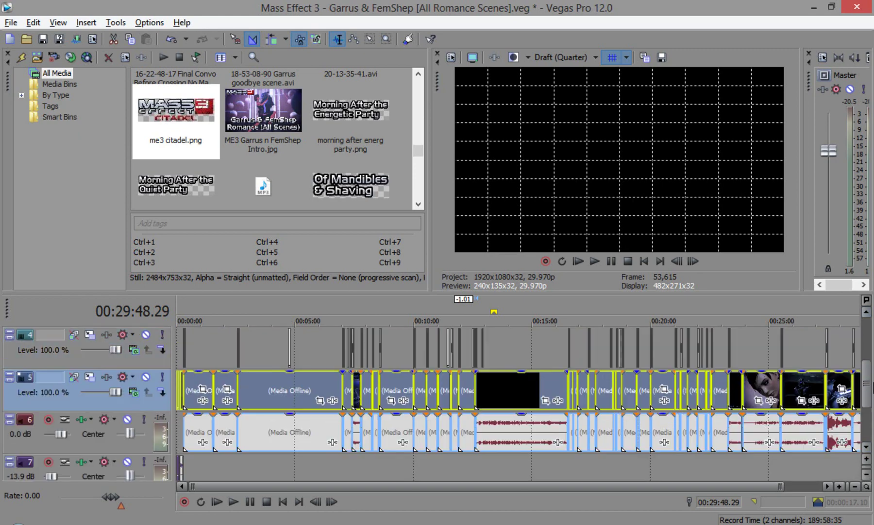
{"action": "scroll", "coordinate": [593, 445], "scroll_direction": "up", "scroll_amount": 3}
{"action": "scroll", "coordinate": [609, 442], "scroll_direction": "up", "scroll_amount": 4}
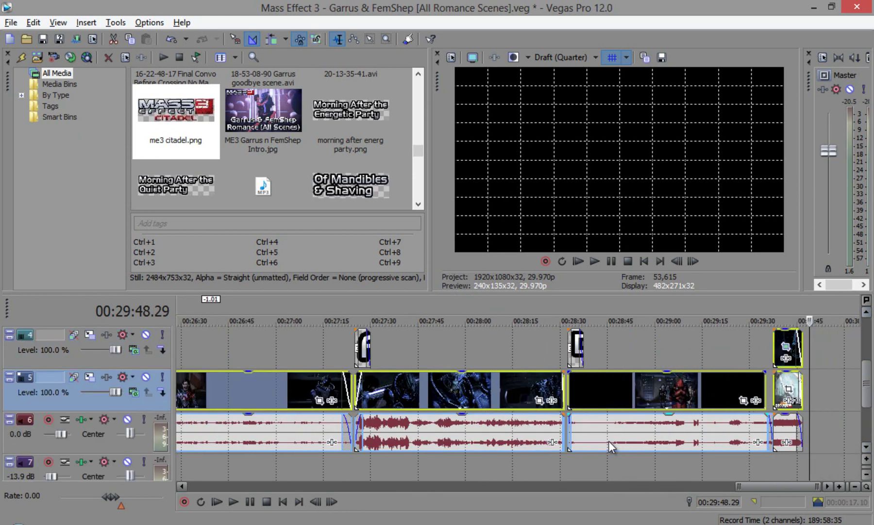
- Apply Switches > Disable Resample to the selected track 5 video events
{"action": "right_click", "coordinate": [619, 387]}
{"action": "mouse_move", "coordinate": [641, 415]}
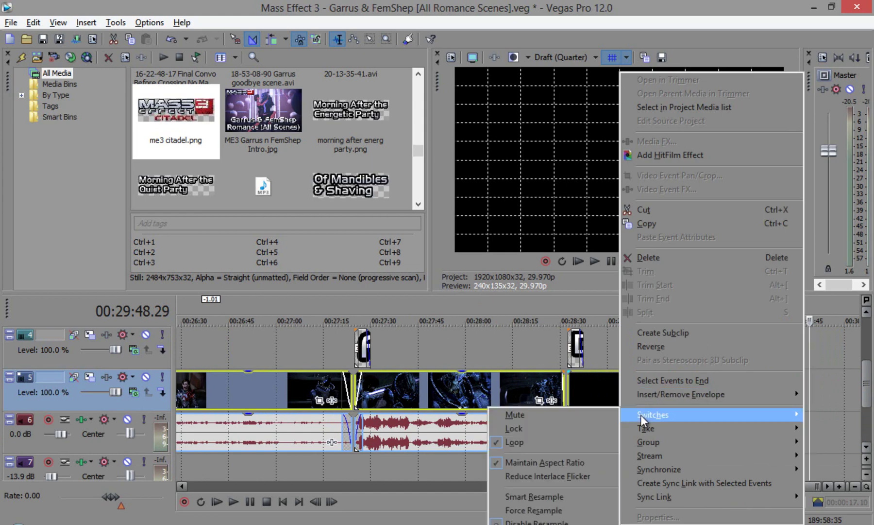
{"action": "left_click", "coordinate": [523, 522]}
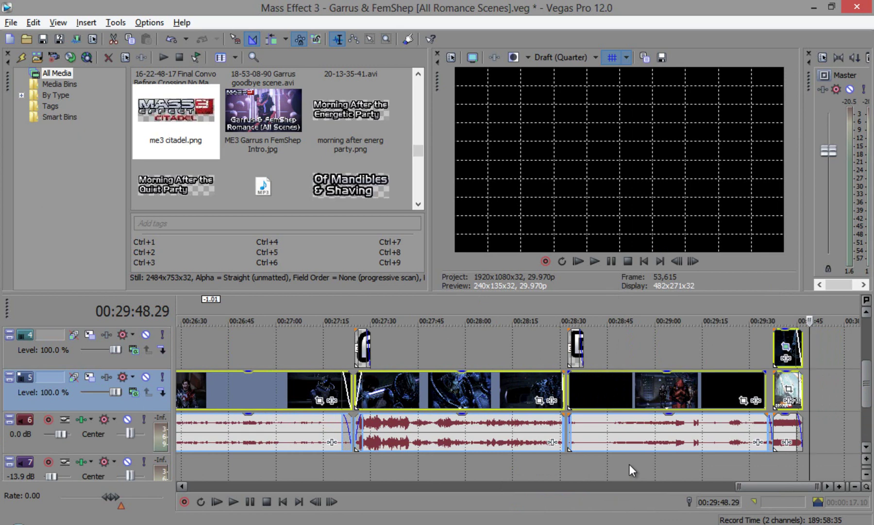
{"action": "scroll", "coordinate": [632, 465], "scroll_direction": "down", "scroll_amount": 10}
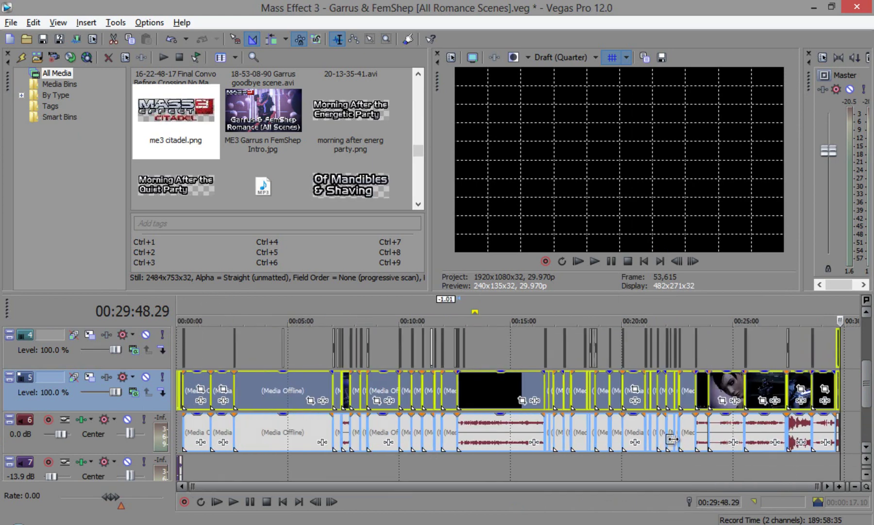
{"action": "left_click", "coordinate": [177, 387]}
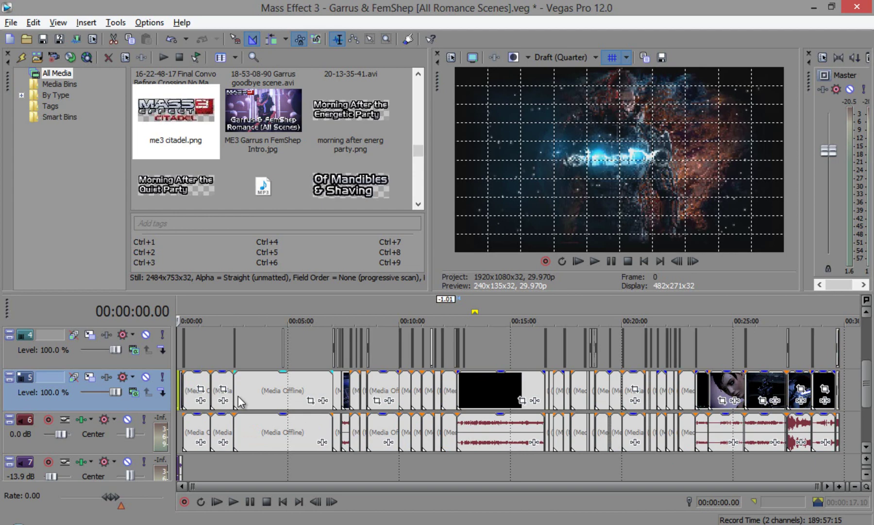
{"action": "left_click", "coordinate": [496, 387]}
{"action": "left_click", "coordinate": [464, 385]}
{"action": "left_click", "coordinate": [458, 388]}
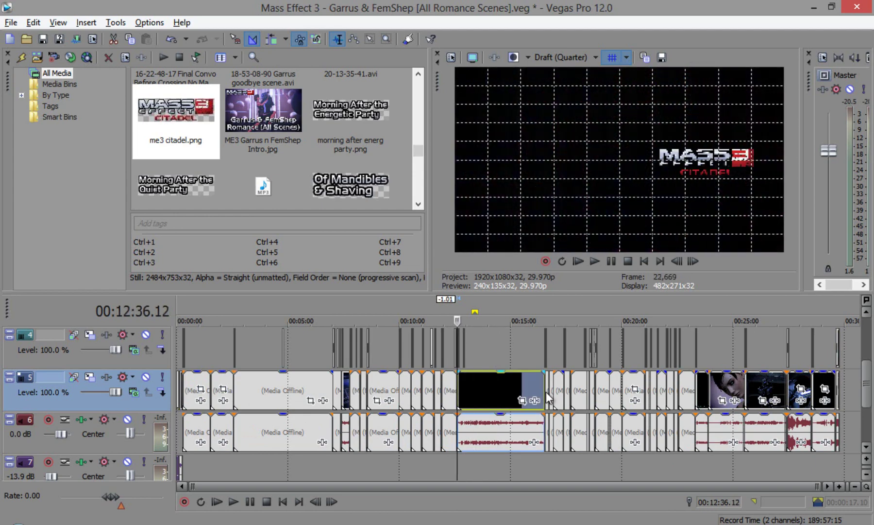
{"action": "left_click", "coordinate": [627, 57]}
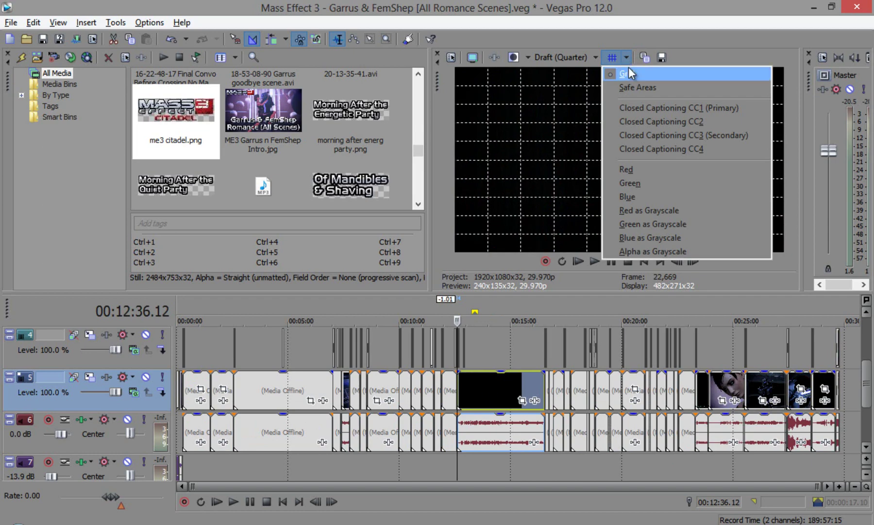
{"action": "left_click", "coordinate": [630, 73]}
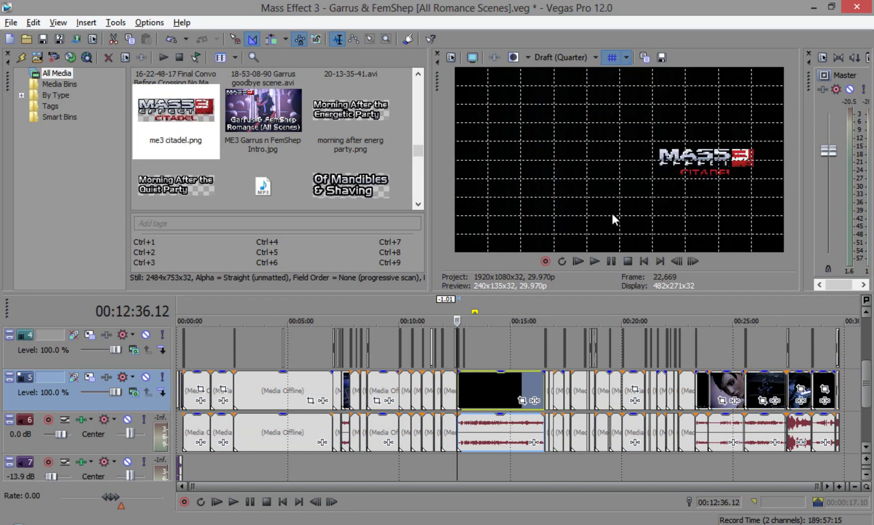
{"action": "scroll", "coordinate": [508, 365], "scroll_direction": "up", "scroll_amount": 10}
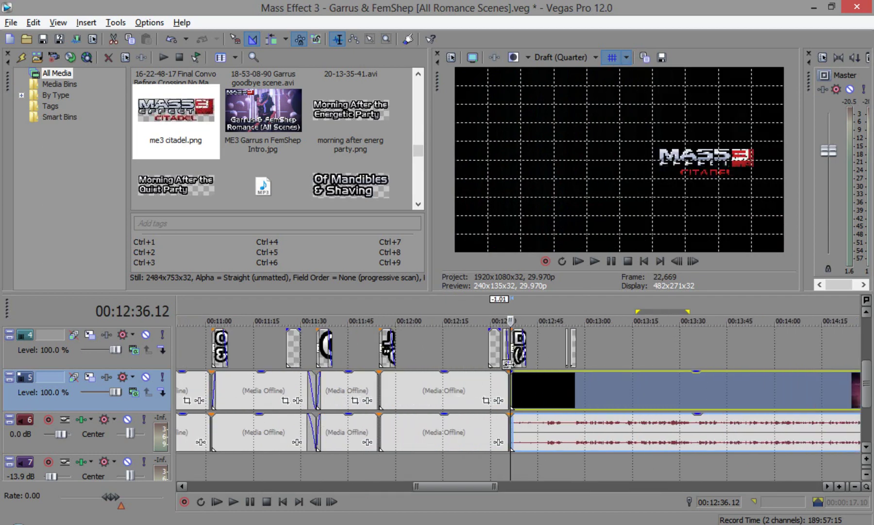
{"action": "left_click", "coordinate": [531, 382]}
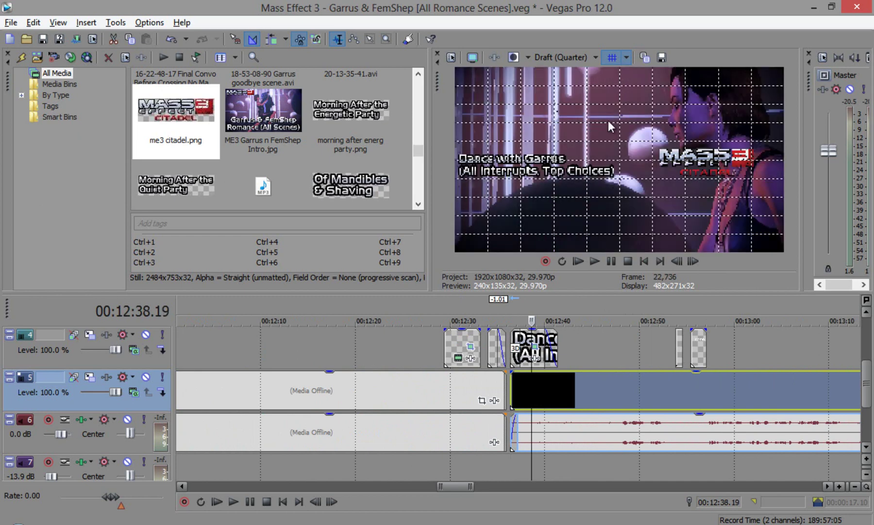
{"action": "scroll", "coordinate": [644, 352], "scroll_direction": "down", "scroll_amount": 3}
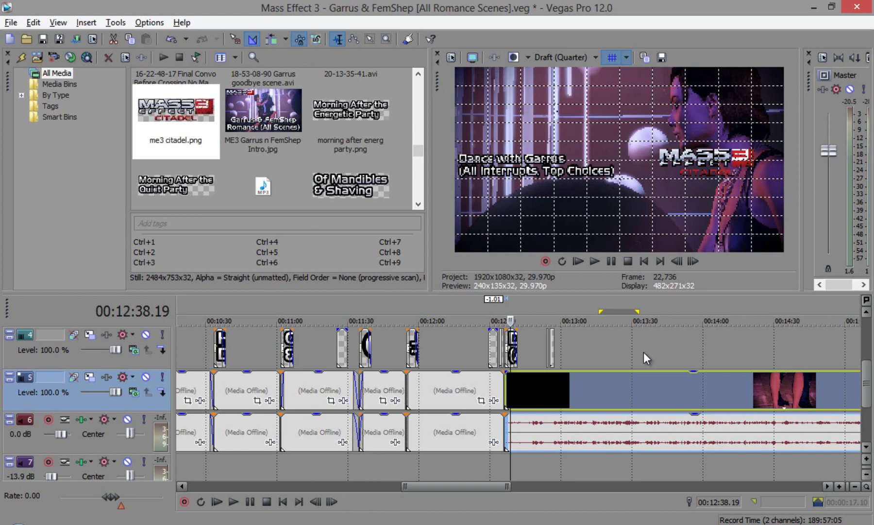
{"action": "scroll", "coordinate": [501, 343], "scroll_direction": "up", "scroll_amount": 8}
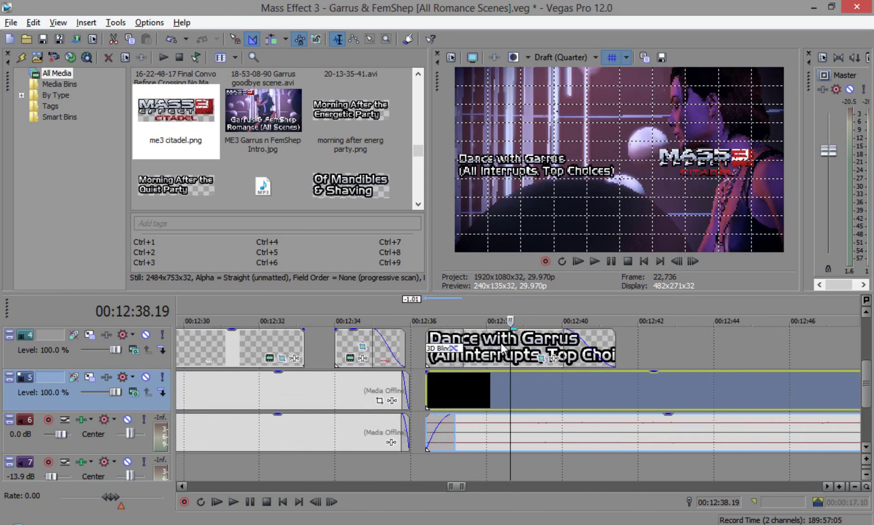
{"action": "scroll", "coordinate": [500, 342], "scroll_direction": "down", "scroll_amount": 8}
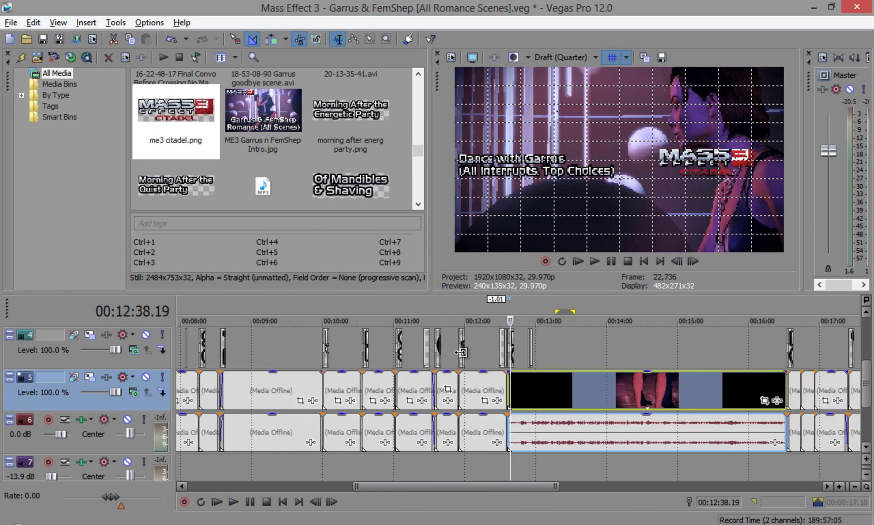
{"action": "left_click", "coordinate": [462, 353]}
{"action": "scroll", "coordinate": [534, 361], "scroll_direction": "up", "scroll_amount": 4}
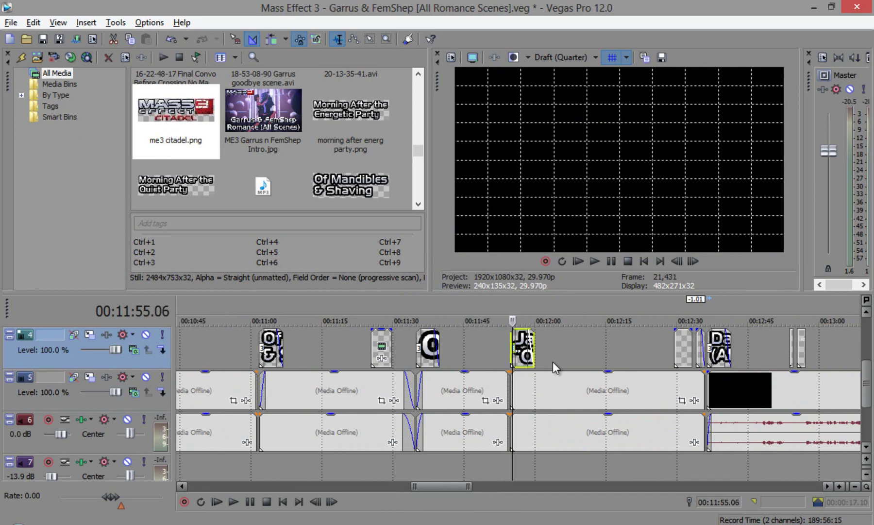
{"action": "key", "text": "Return"}
{"action": "key", "text": "Return"}
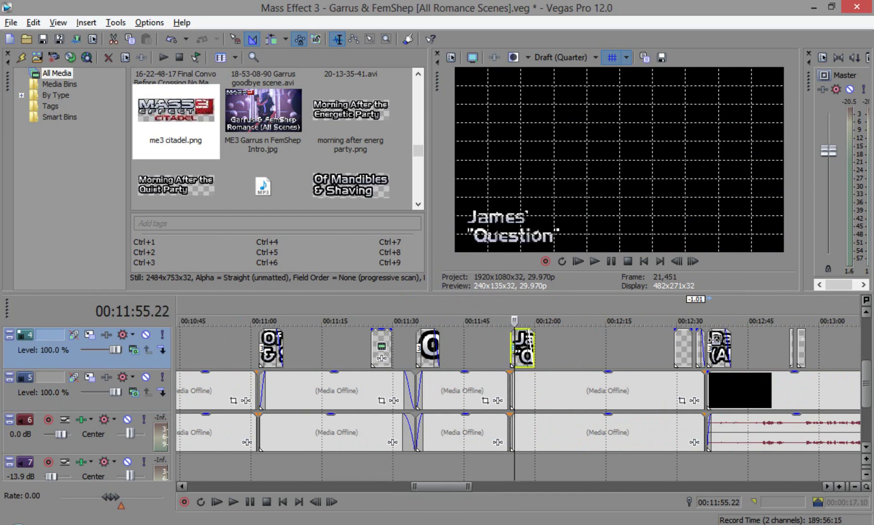
{"action": "left_click", "coordinate": [716, 348]}
{"action": "scroll", "coordinate": [760, 364], "scroll_direction": "down", "scroll_amount": 4}
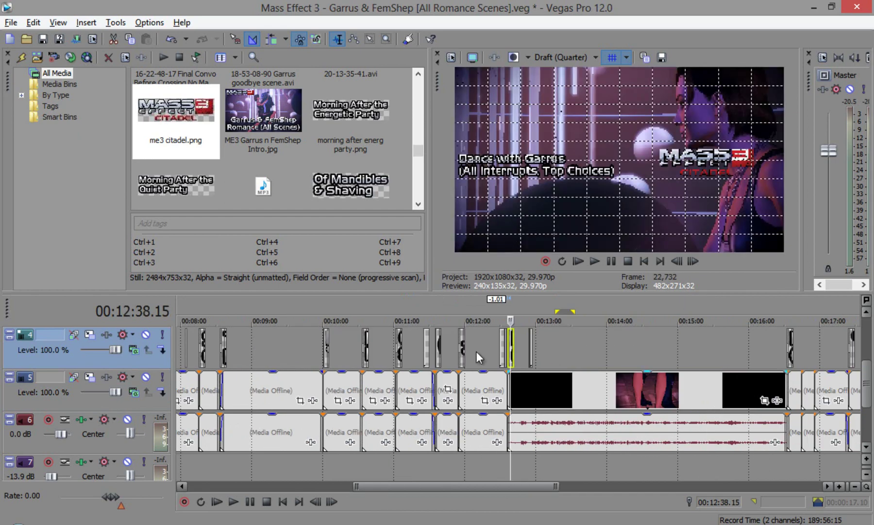
{"action": "scroll", "coordinate": [516, 369], "scroll_direction": "up", "scroll_amount": 4}
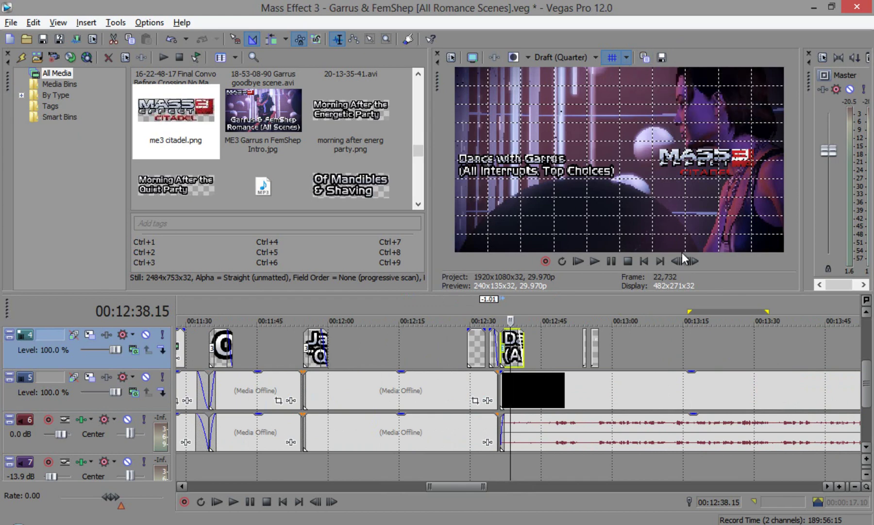
{"action": "scroll", "coordinate": [557, 383], "scroll_direction": "up", "scroll_amount": 5}
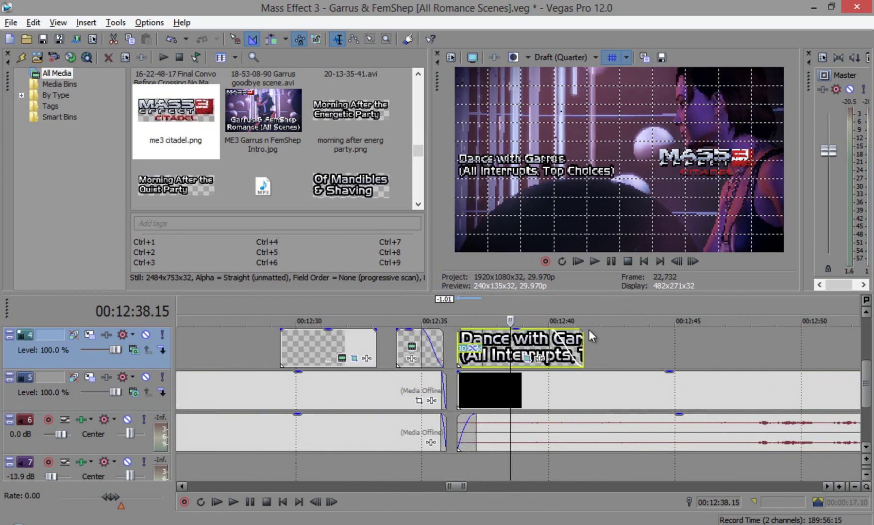
{"action": "scroll", "coordinate": [560, 382], "scroll_direction": "down", "scroll_amount": 5}
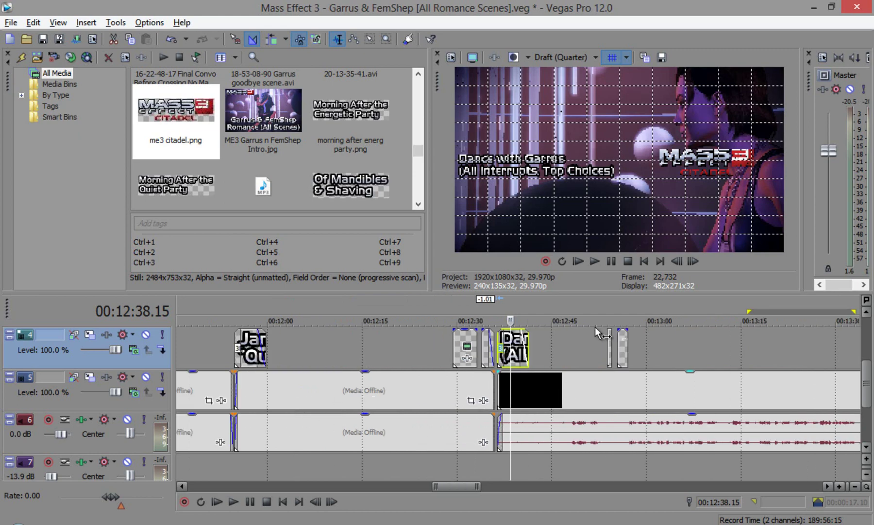
{"action": "left_click", "coordinate": [562, 395]}
{"action": "scroll", "coordinate": [627, 381], "scroll_direction": "down", "scroll_amount": 10}
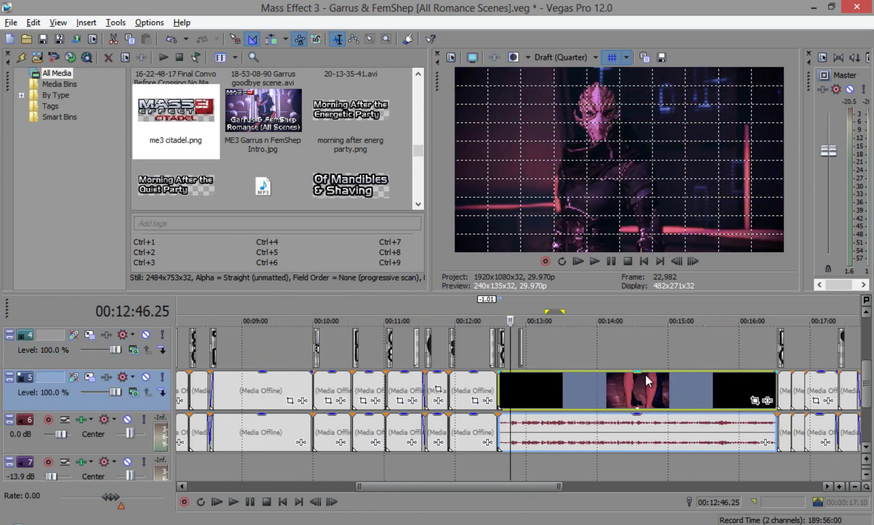
- Split the black event on track 5 at 14:27
{"action": "left_click", "coordinate": [518, 387]}
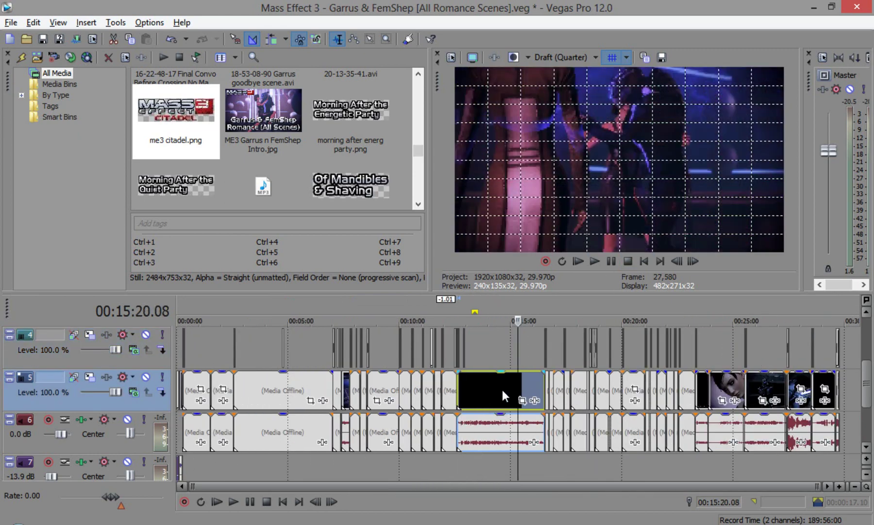
{"action": "scroll", "coordinate": [505, 392], "scroll_direction": "up", "scroll_amount": 3}
{"action": "left_click", "coordinate": [469, 395]}
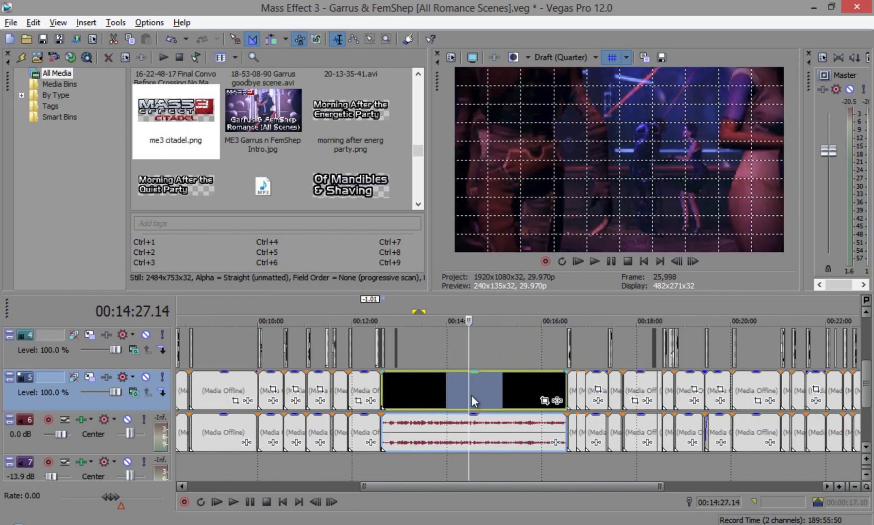
{"action": "key", "text": "s"}
- Move the split-off dance footage up to track 4 at about 13:12
{"action": "left_click", "coordinate": [502, 426]}
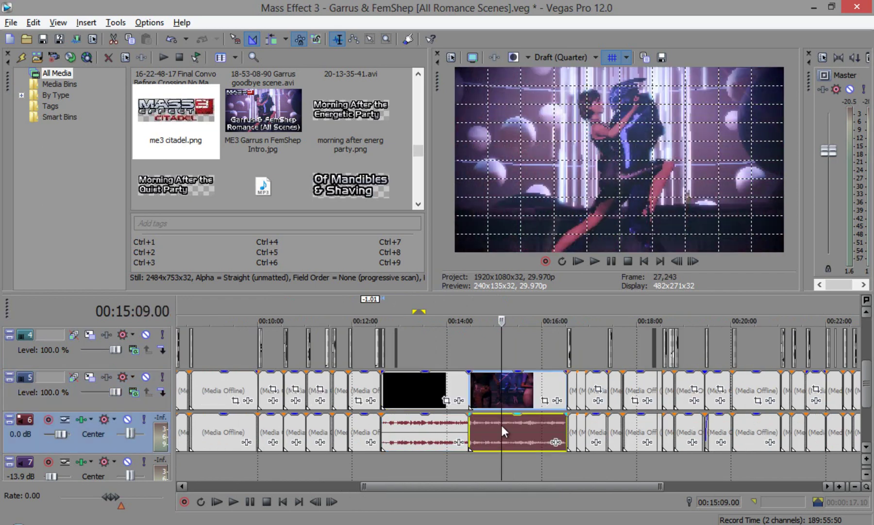
{"action": "left_click_drag", "start_coordinate": [484, 393], "coordinate": [426, 359]}
{"action": "left_click", "coordinate": [412, 386]}
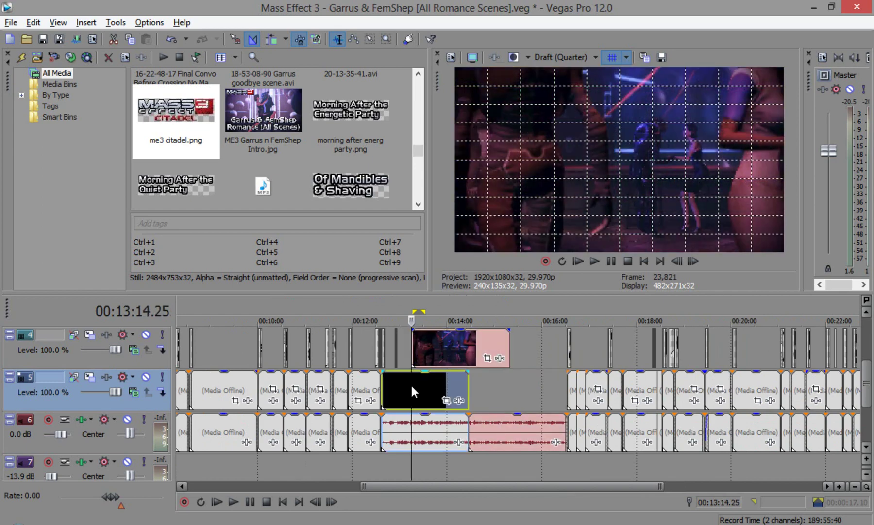
{"action": "left_click", "coordinate": [425, 388]}
{"action": "left_click", "coordinate": [408, 382]}
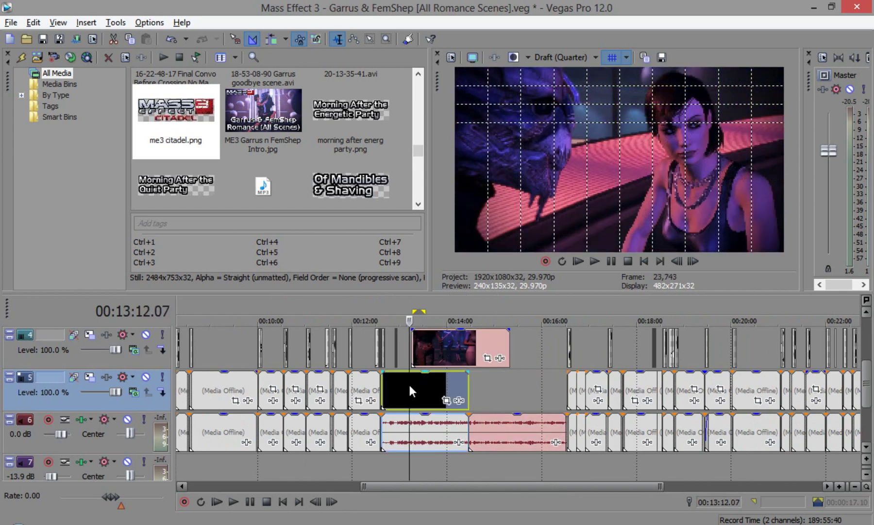
{"action": "left_click", "coordinate": [418, 359]}
{"action": "scroll", "coordinate": [429, 388], "scroll_direction": "down", "scroll_amount": 3}
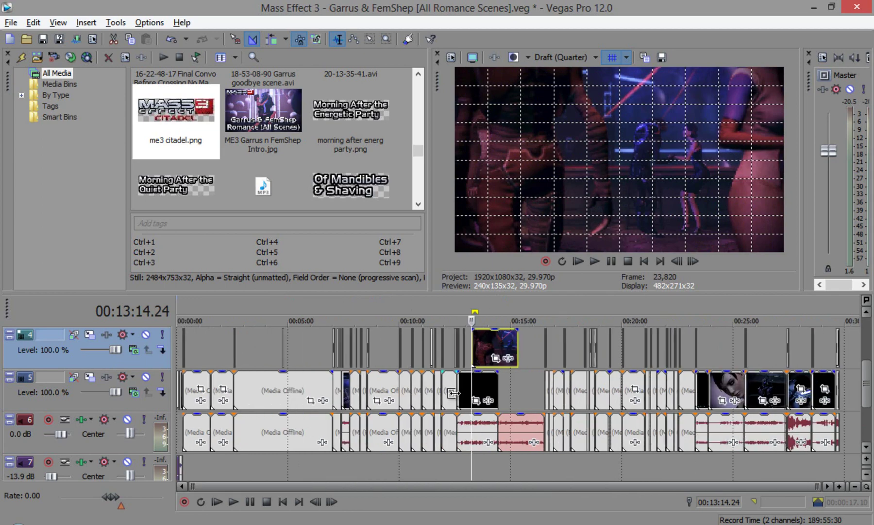
{"action": "scroll", "coordinate": [541, 396], "scroll_direction": "up", "scroll_amount": 4}
{"action": "left_click", "coordinate": [547, 396]}
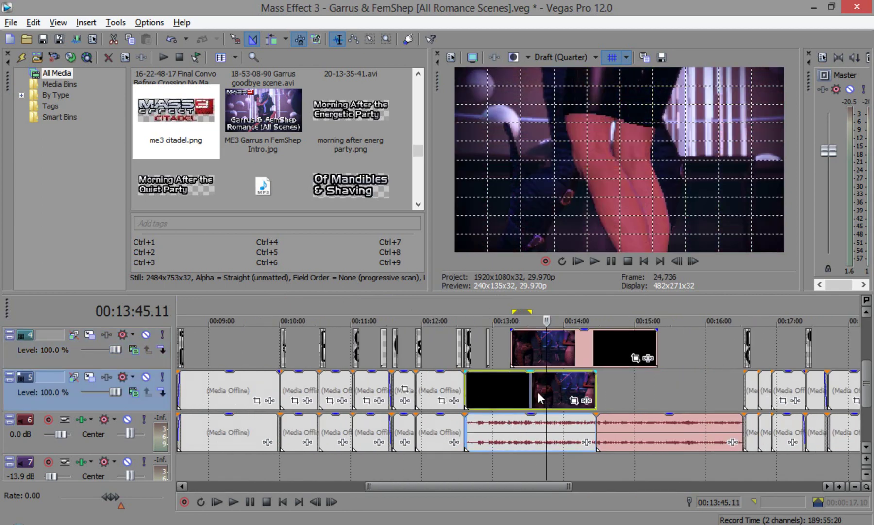
- Enlarge the track 5 clip's pan/crop frame to 2,400×1,350, shift it down-left, and mute track 4
{"action": "left_click", "coordinate": [574, 401]}
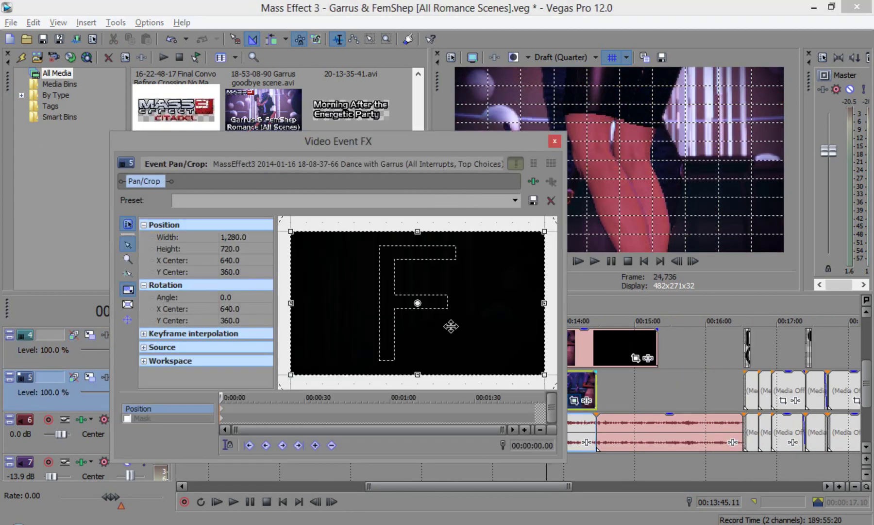
{"action": "scroll", "coordinate": [467, 313], "scroll_direction": "down", "scroll_amount": 3}
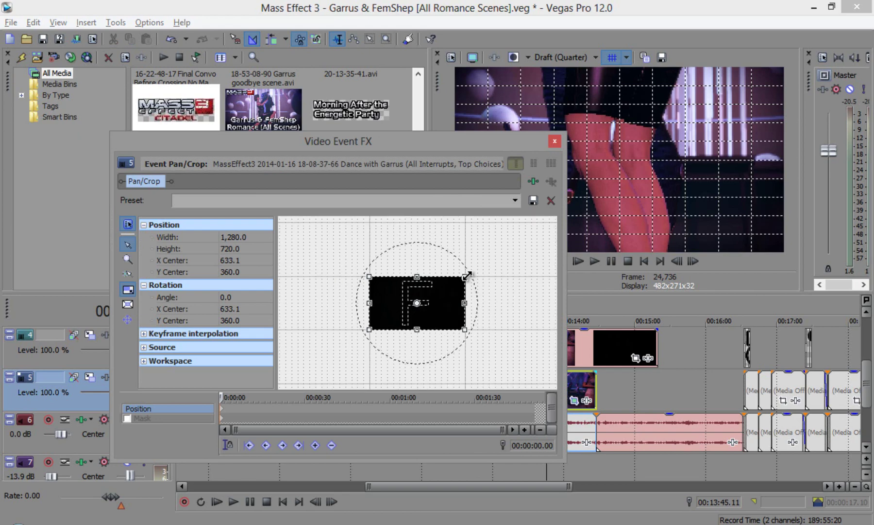
{"action": "left_click_drag", "start_coordinate": [466, 275], "coordinate": [554, 224]}
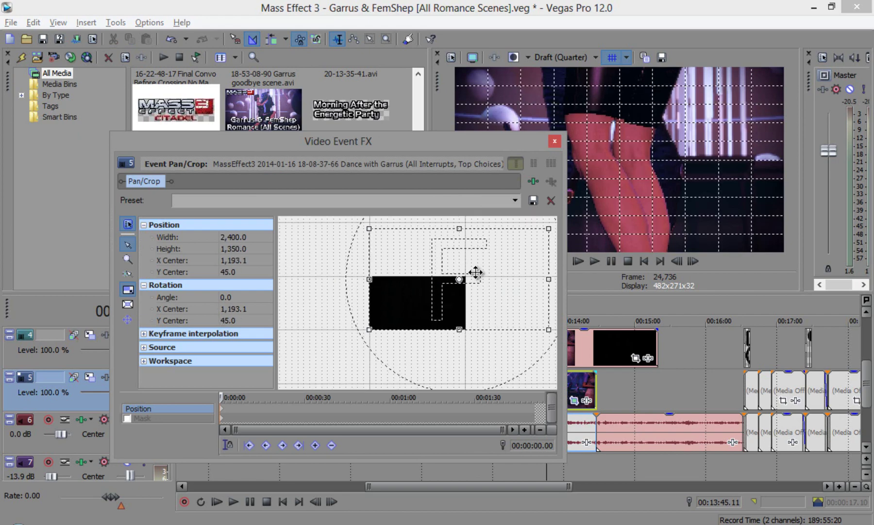
{"action": "scroll", "coordinate": [474, 273], "scroll_direction": "down", "scroll_amount": 3}
{"action": "left_click_drag", "start_coordinate": [467, 290], "coordinate": [449, 302]}
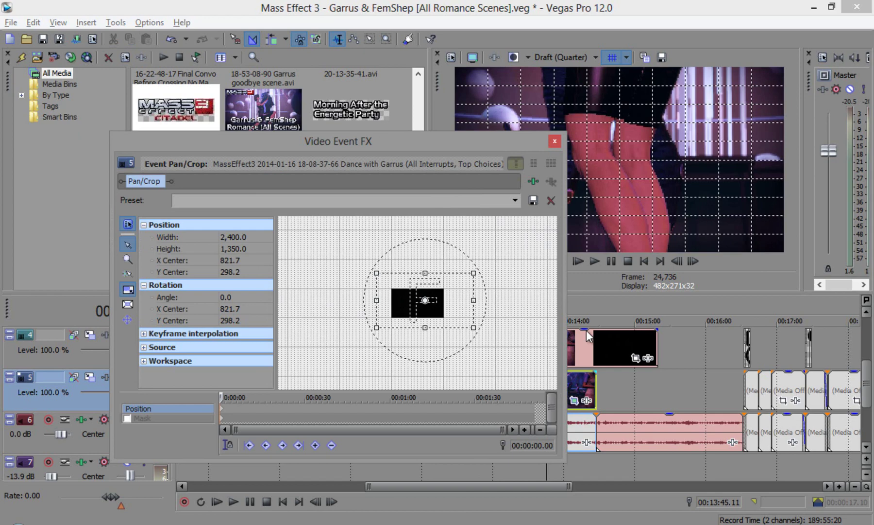
{"action": "left_click", "coordinate": [628, 350]}
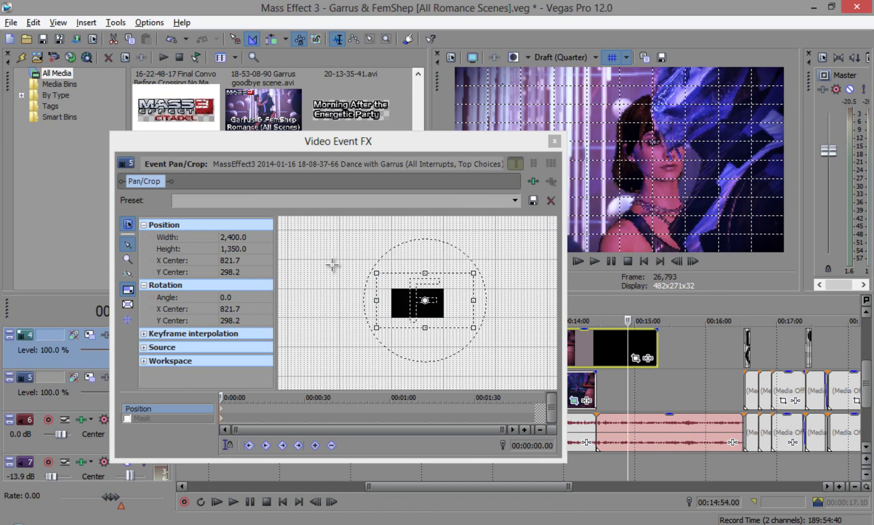
{"action": "left_click_drag", "start_coordinate": [303, 150], "coordinate": [550, 221]}
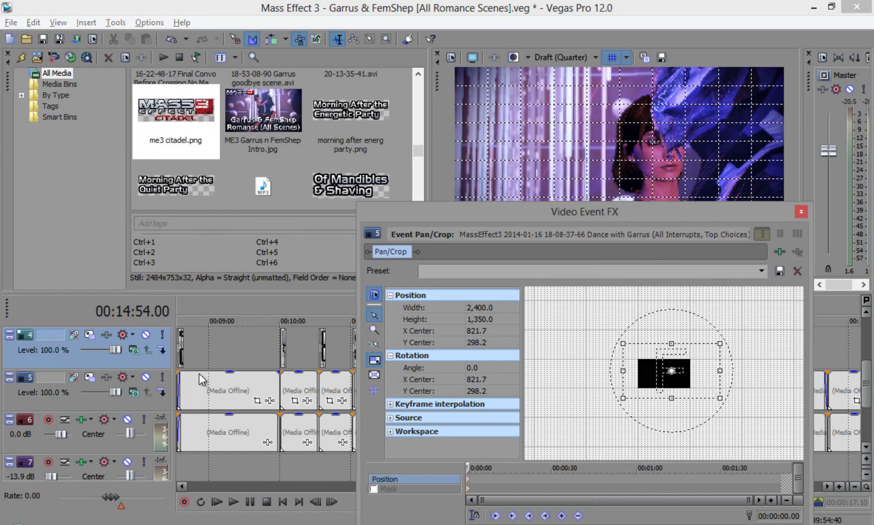
{"action": "left_click", "coordinate": [146, 335]}
{"action": "left_click_drag", "start_coordinate": [602, 214], "coordinate": [298, 266]}
- Toggle the preview overlay grid and try stretching the track 5 crop frame, undoing a misstep
{"action": "left_click", "coordinate": [546, 395]}
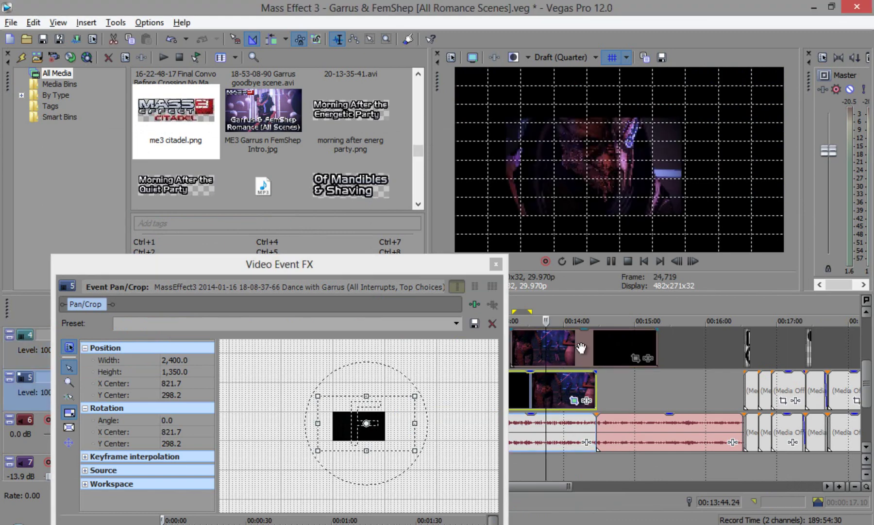
{"action": "left_click", "coordinate": [611, 58]}
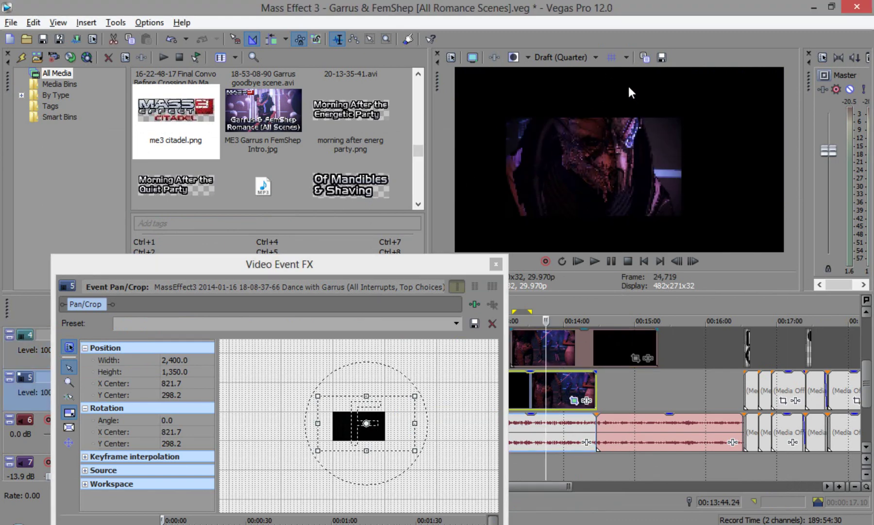
{"action": "left_click", "coordinate": [612, 58]}
{"action": "left_click", "coordinate": [387, 419]}
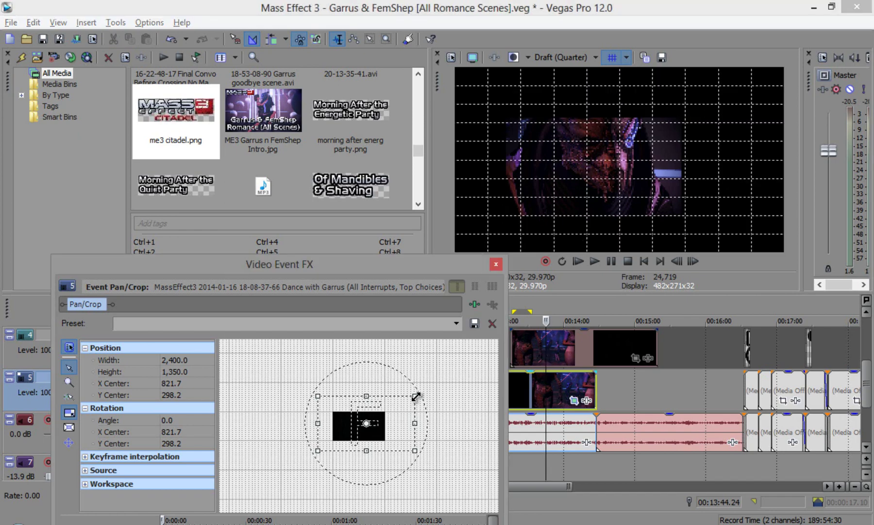
{"action": "left_click_drag", "start_coordinate": [415, 396], "coordinate": [430, 374]}
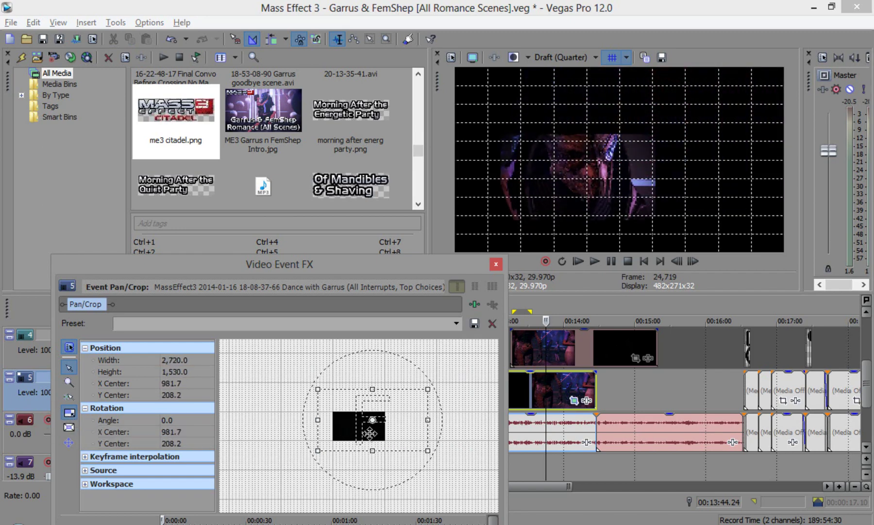
{"action": "left_click_drag", "start_coordinate": [395, 416], "coordinate": [414, 411]}
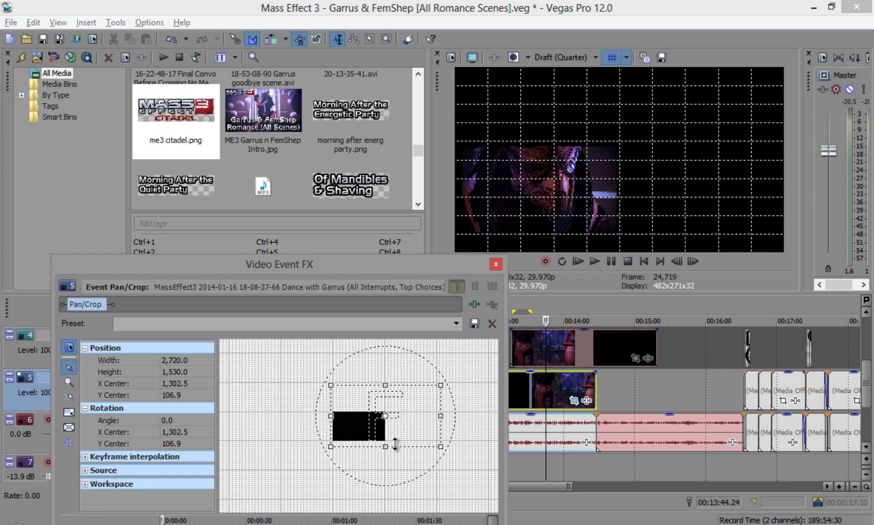
{"action": "left_click_drag", "start_coordinate": [388, 444], "coordinate": [411, 505]}
{"action": "left_click_drag", "start_coordinate": [334, 448], "coordinate": [292, 446]}
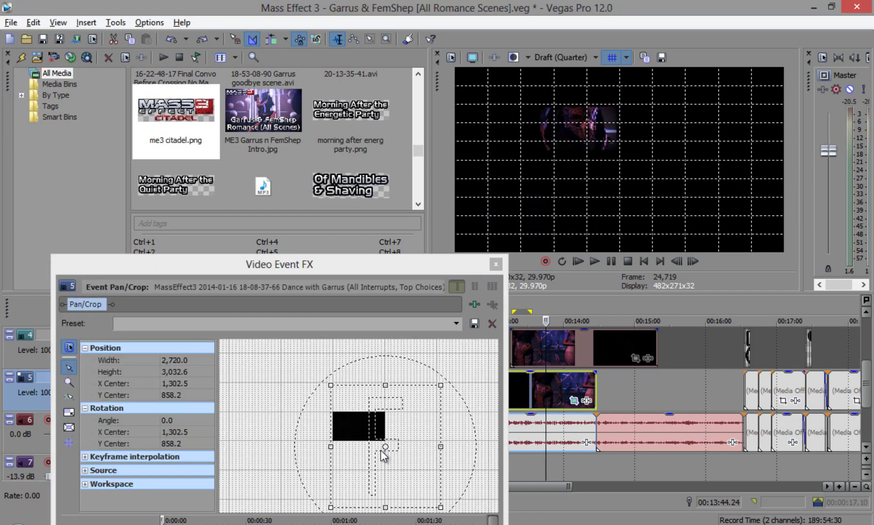
{"action": "key", "text": "ctrl+z"}
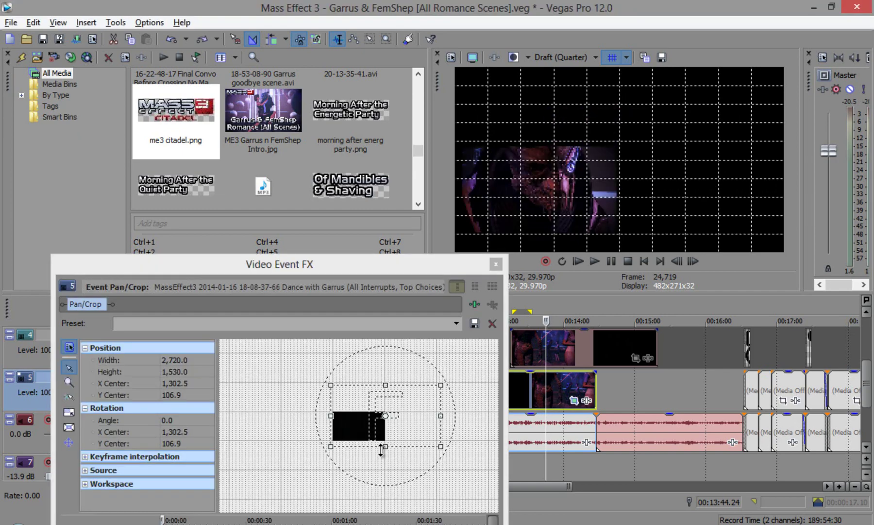
- Lock proportions and set the crop frame to 3,200×1,800 at X 1,306.1, Y -11.2, then close
{"action": "left_click", "coordinate": [69, 411]}
{"action": "mouse_move", "coordinate": [406, 420]}
{"action": "left_mouse_down"}
{"action": "mouse_move", "coordinate": [393, 401]}
{"action": "mouse_move", "coordinate": [410, 417]}
{"action": "mouse_move", "coordinate": [397, 428]}
{"action": "mouse_move", "coordinate": [391, 422]}
{"action": "left_mouse_up"}
{"action": "left_click_drag", "start_coordinate": [433, 383], "coordinate": [453, 369]}
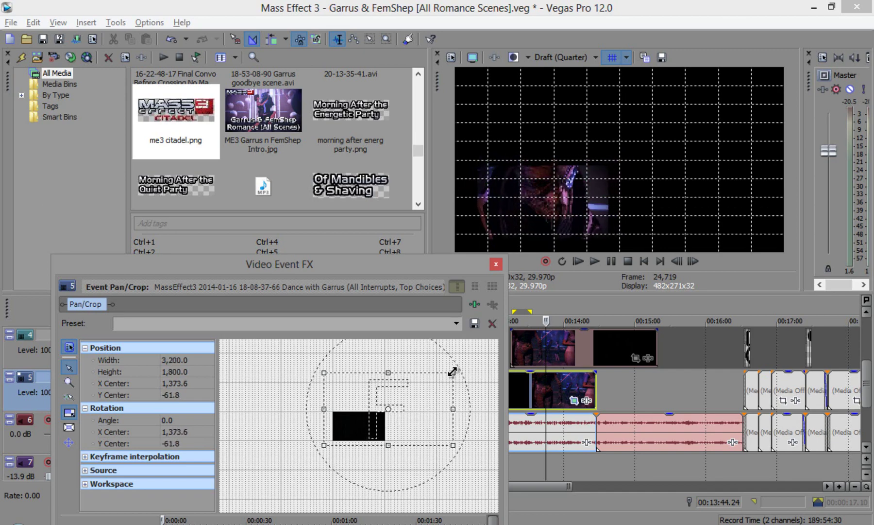
{"action": "left_click_drag", "start_coordinate": [421, 414], "coordinate": [419, 419]}
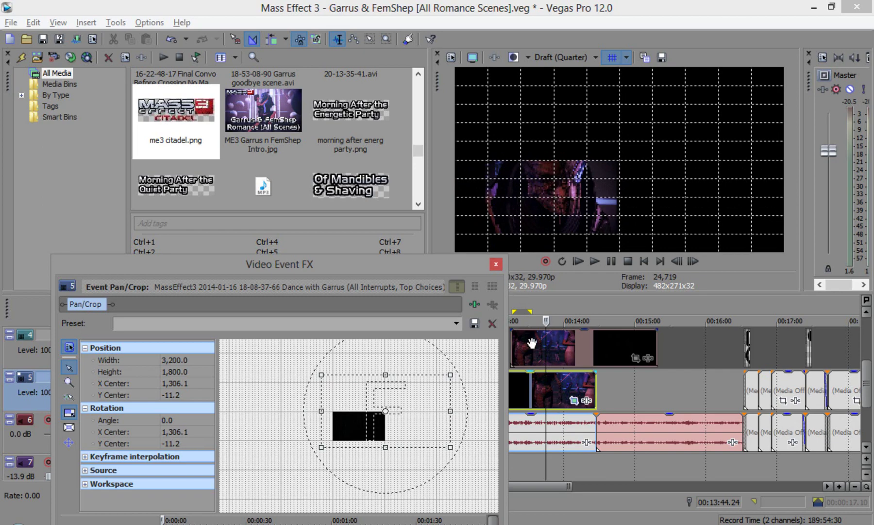
{"action": "left_click", "coordinate": [495, 265]}
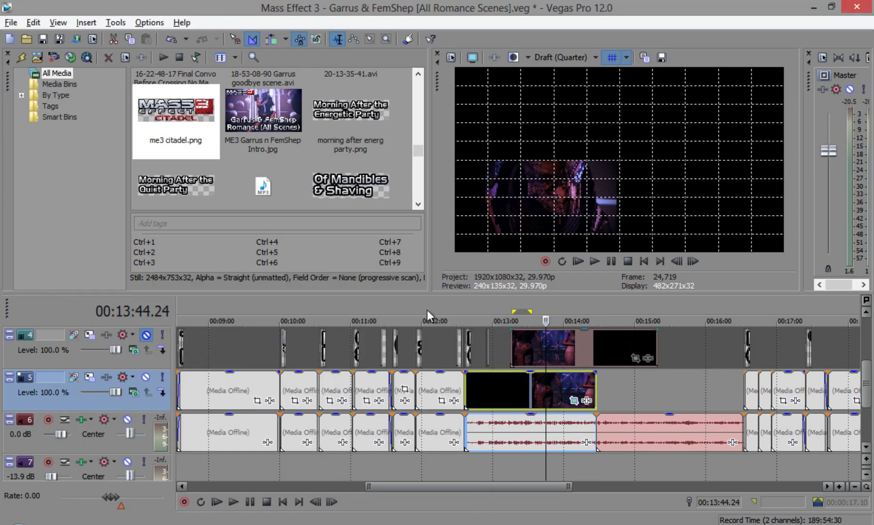
- Unmute track 4 and give its dance clip a 3,360×1,890 pan/crop frame at X -5.2, Y -29.0
{"action": "left_click", "coordinate": [146, 335]}
{"action": "left_click", "coordinate": [578, 356]}
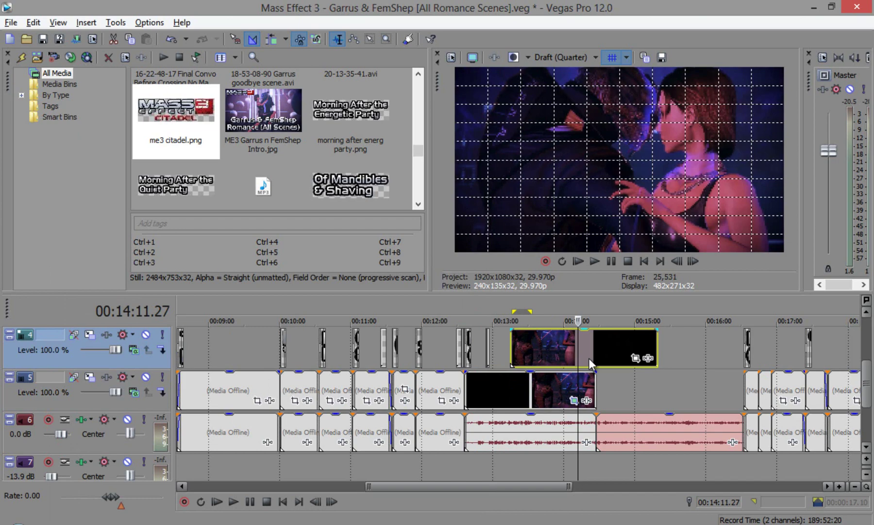
{"action": "left_click", "coordinate": [636, 358]}
{"action": "scroll", "coordinate": [456, 434], "scroll_direction": "down", "scroll_amount": 5}
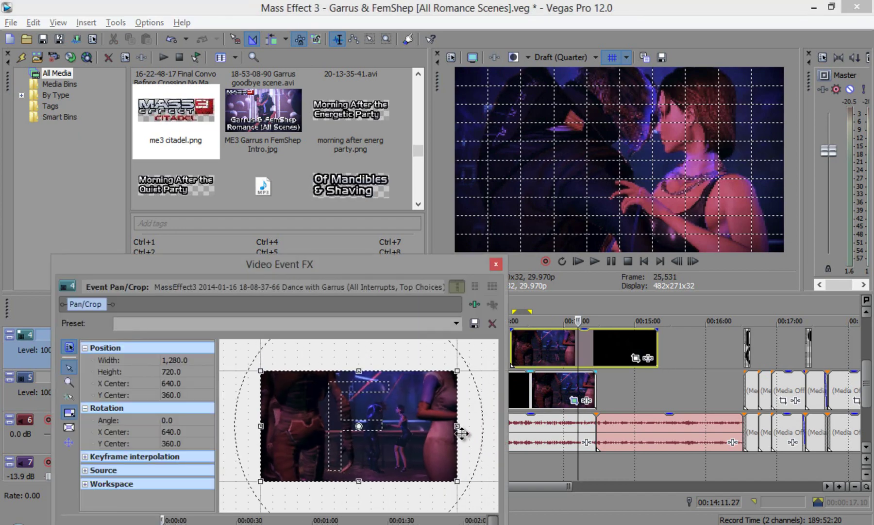
{"action": "scroll", "coordinate": [440, 436], "scroll_direction": "down", "scroll_amount": 3}
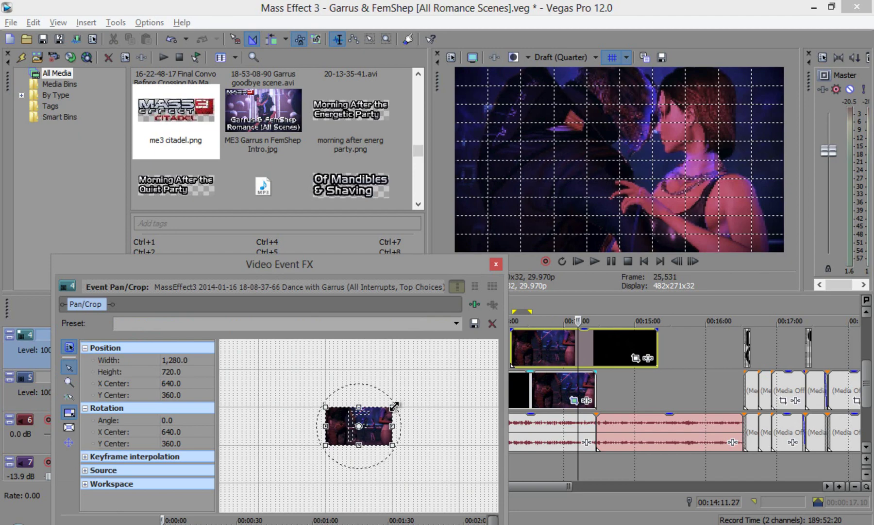
{"action": "left_click_drag", "start_coordinate": [395, 405], "coordinate": [504, 343]}
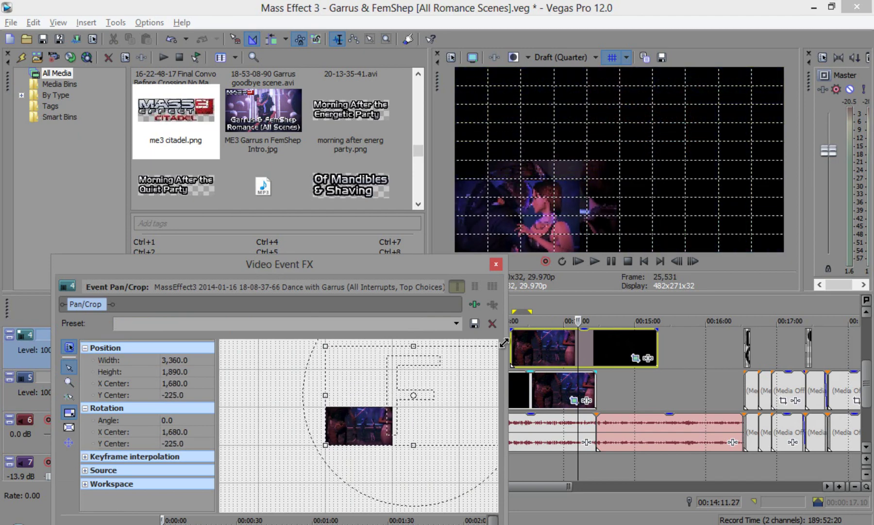
{"action": "left_click_drag", "start_coordinate": [381, 384], "coordinate": [299, 398]}
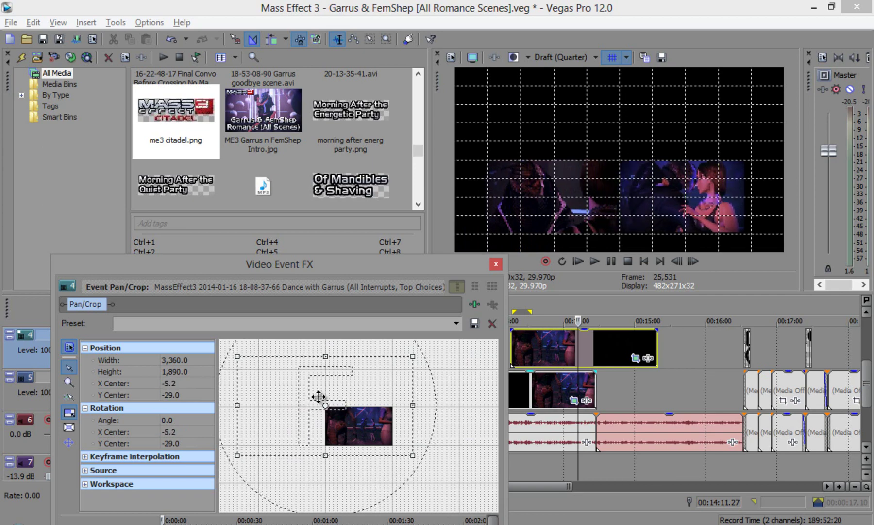
{"action": "left_click", "coordinate": [496, 264]}
- Play back the side-by-side dance clips from 13:14.24 on track 5
{"action": "left_click", "coordinate": [492, 392]}
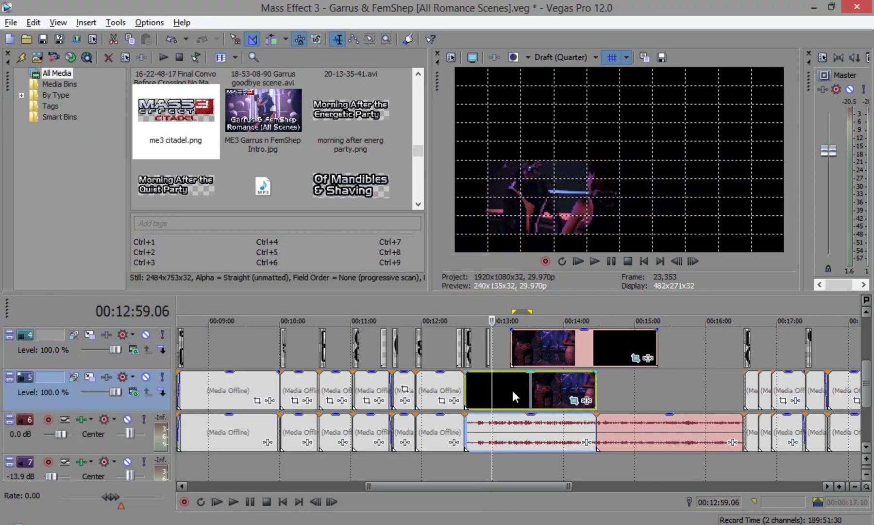
{"action": "left_click", "coordinate": [513, 390]}
{"action": "left_click", "coordinate": [538, 389]}
{"action": "left_click", "coordinate": [510, 385]}
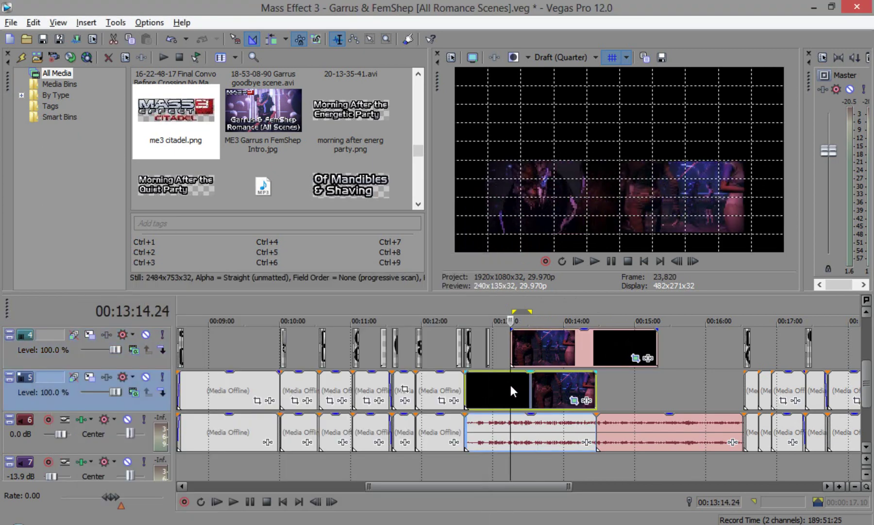
{"action": "key", "text": "space"}
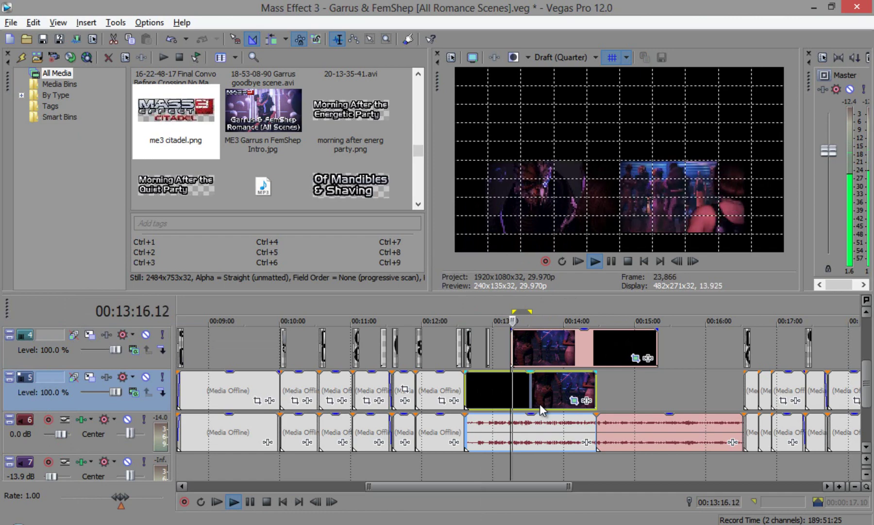
{"action": "key", "text": "space"}
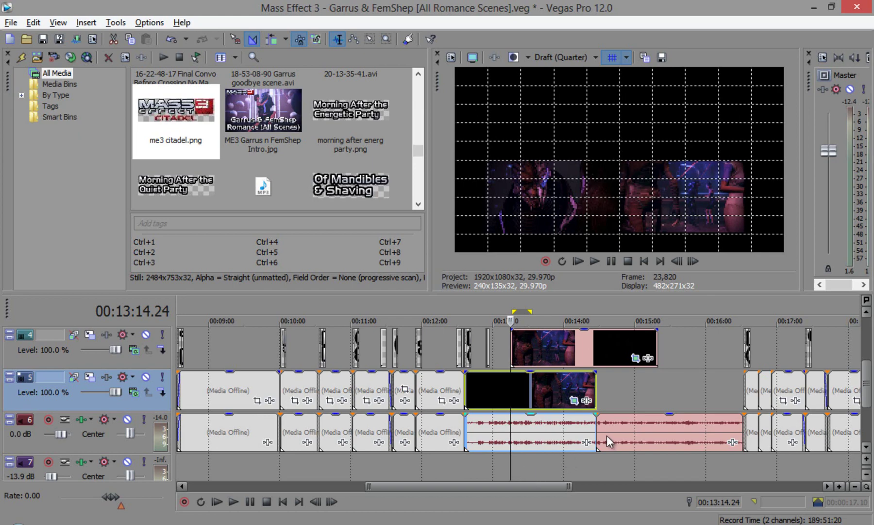
- Zoom and scroll the timeline, then bring up the File menu
{"action": "scroll", "coordinate": [609, 436], "scroll_direction": "up", "scroll_amount": 8}
{"action": "scroll", "coordinate": [608, 435], "scroll_direction": "up", "scroll_amount": 3}
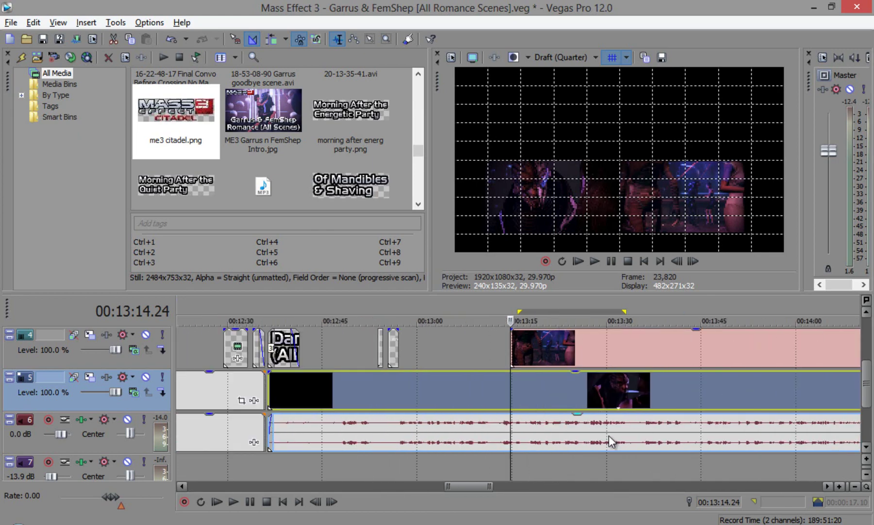
{"action": "scroll", "coordinate": [608, 435], "scroll_direction": "down", "scroll_amount": 9}
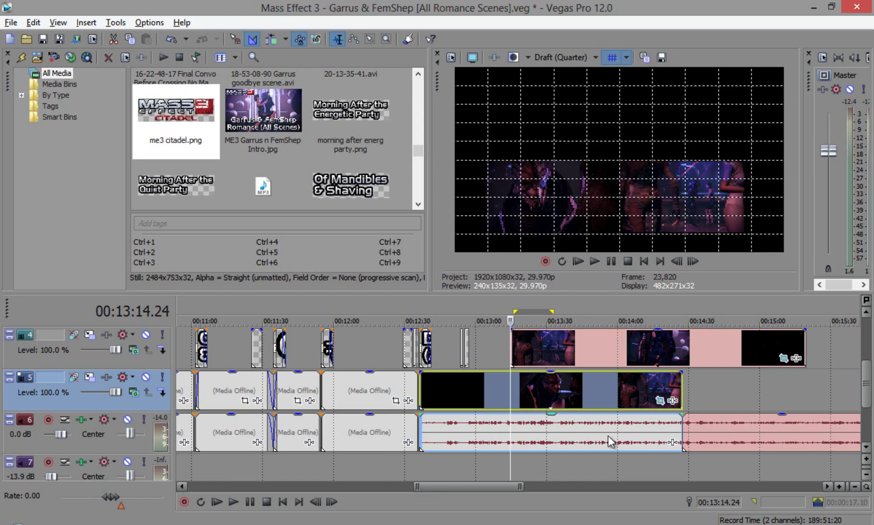
{"action": "scroll", "coordinate": [590, 401], "scroll_direction": "down", "scroll_amount": 10}
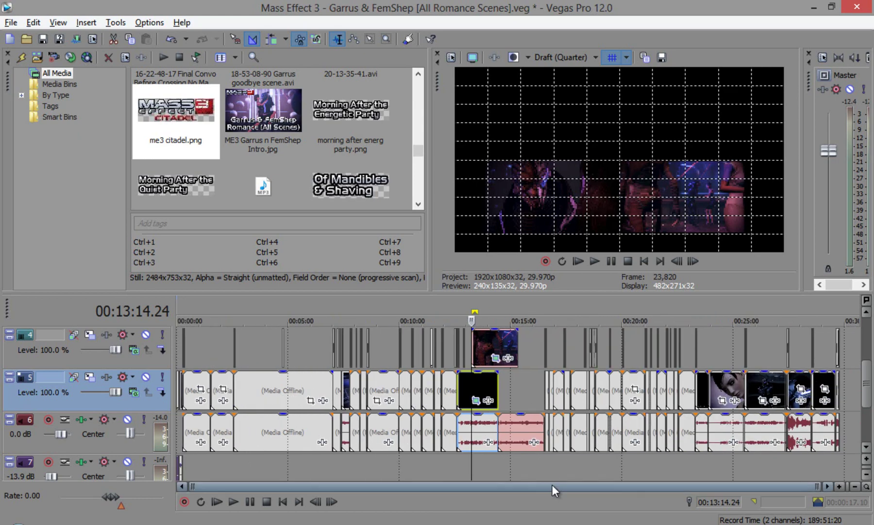
{"action": "left_click_drag", "start_coordinate": [557, 486], "coordinate": [806, 489]}
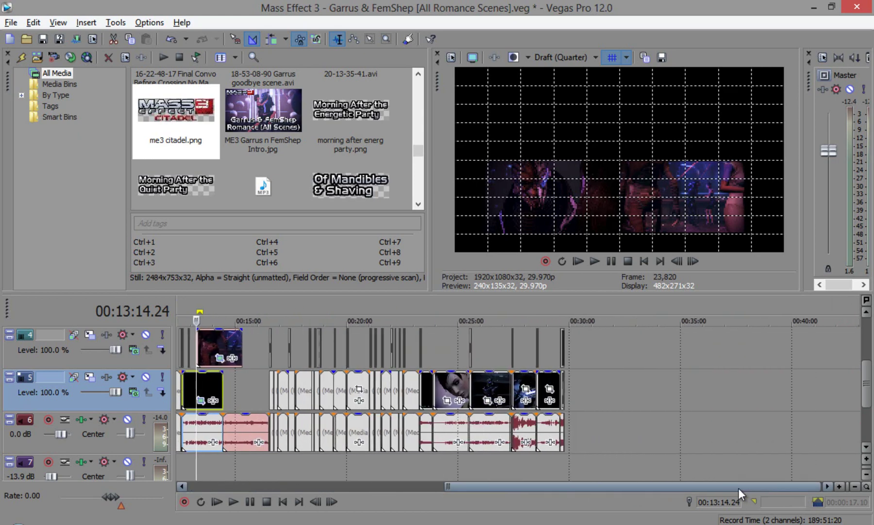
{"action": "left_click_drag", "start_coordinate": [739, 488], "coordinate": [430, 487]}
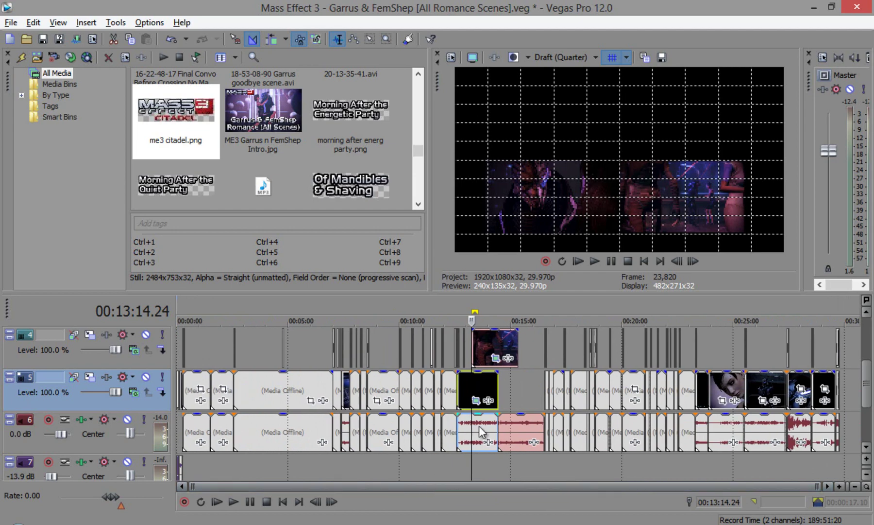
{"action": "left_click", "coordinate": [10, 22]}
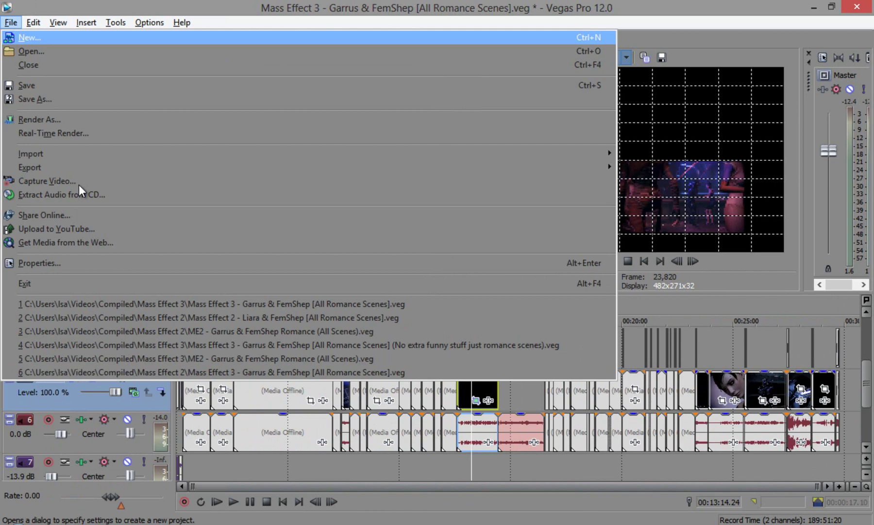
- In Render As, adjust the format filters, expand WMV V11 and customize 8 Mbps HD 1080-30p Video
{"action": "left_click", "coordinate": [75, 121]}
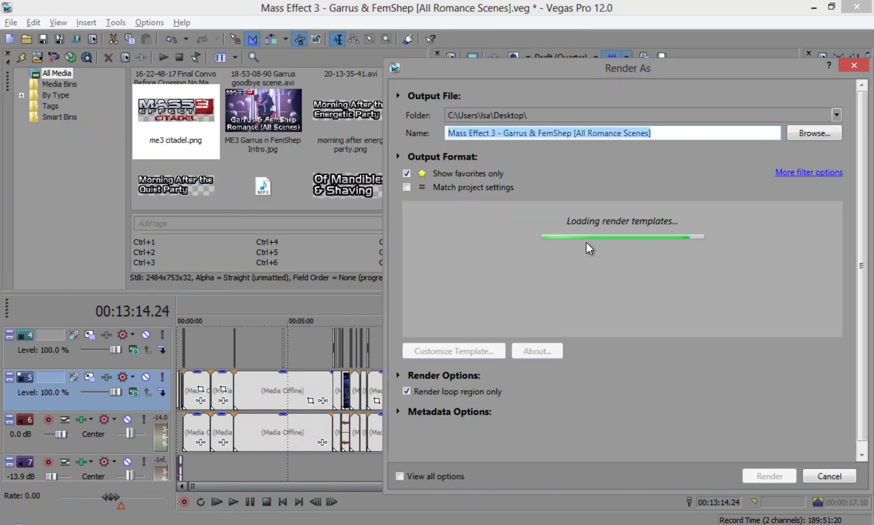
{"action": "left_click", "coordinate": [514, 221]}
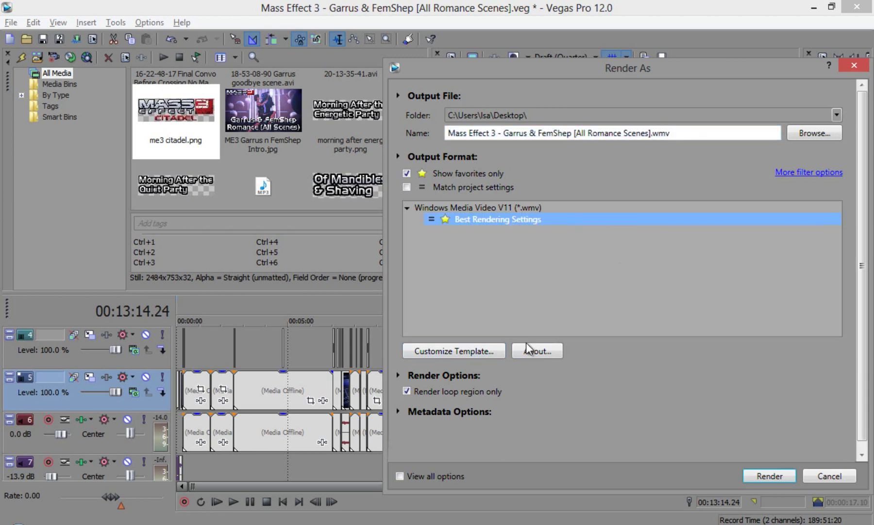
{"action": "left_click", "coordinate": [407, 187]}
{"action": "left_click", "coordinate": [407, 174]}
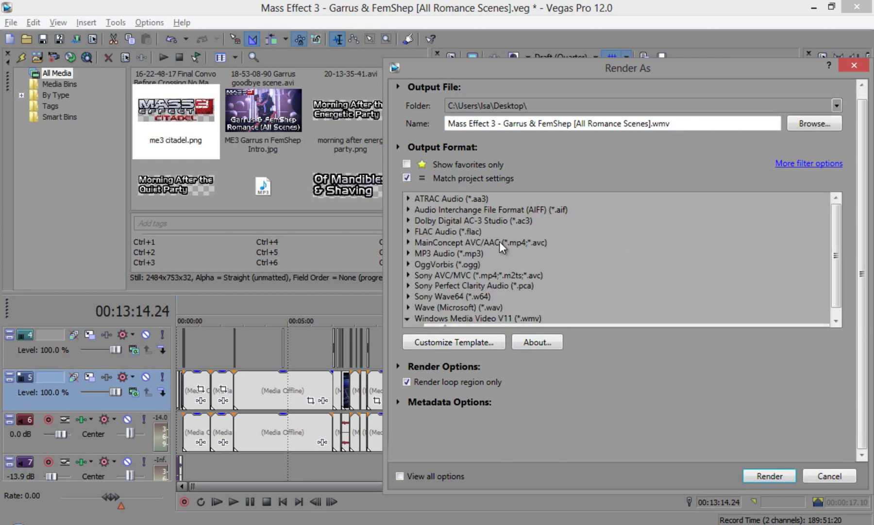
{"action": "left_click", "coordinate": [481, 321]}
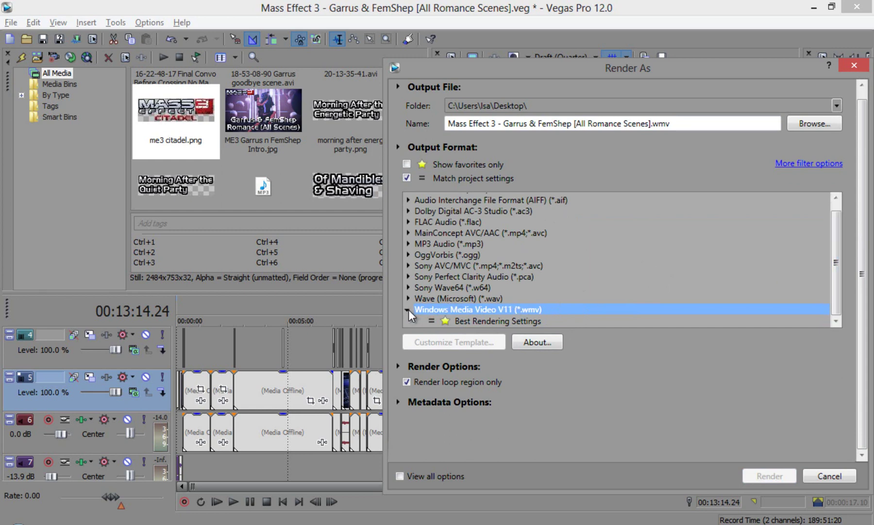
{"action": "left_click", "coordinate": [407, 178]}
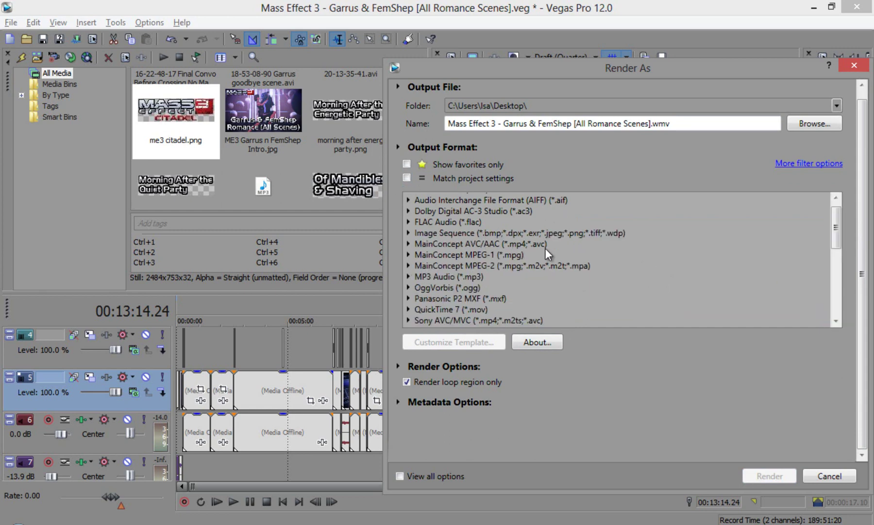
{"action": "left_click_drag", "start_coordinate": [835, 234], "coordinate": [842, 312]}
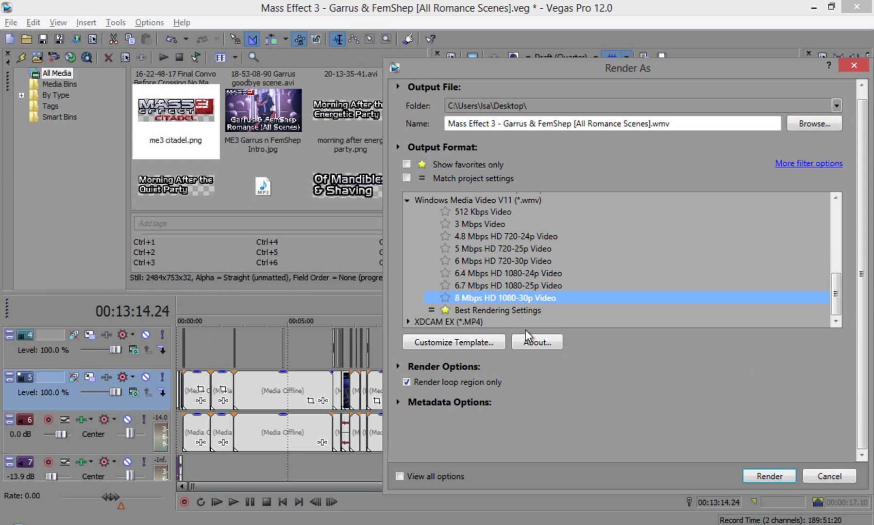
{"action": "left_click", "coordinate": [491, 340]}
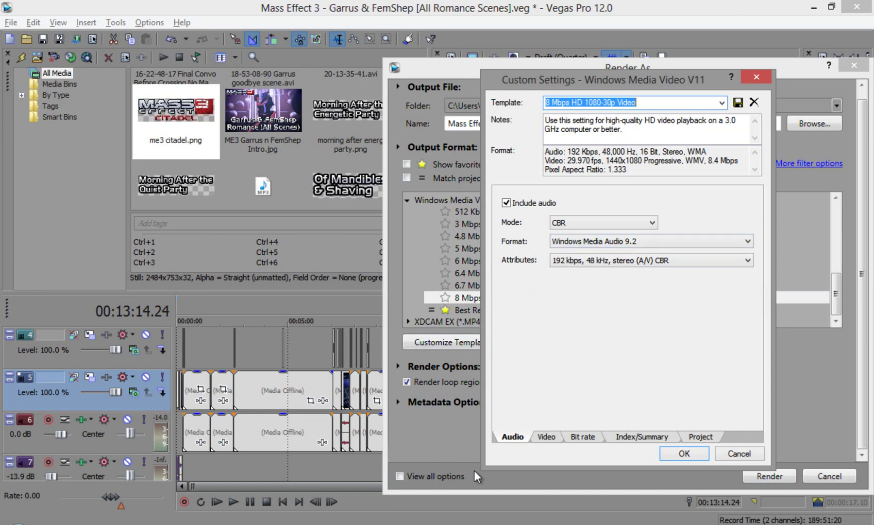
- Set the template's image size to (Custom) with width 1920
{"action": "left_click", "coordinate": [538, 437]}
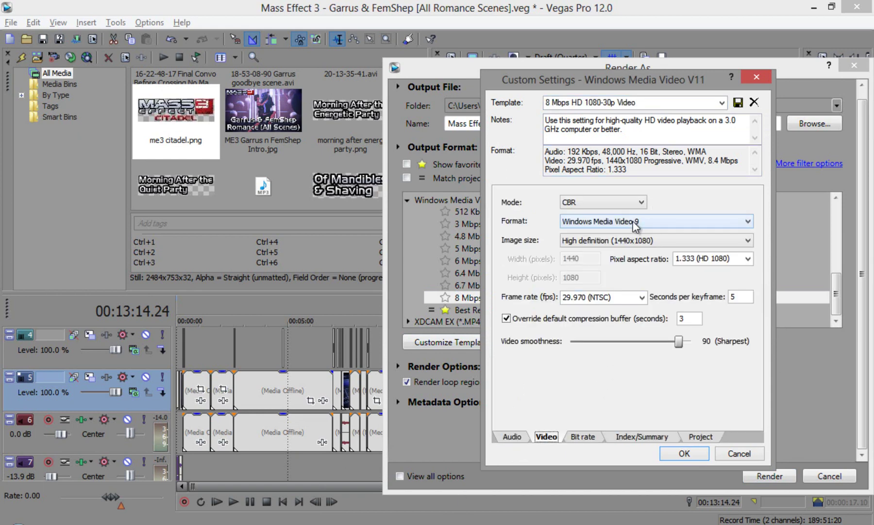
{"action": "left_click", "coordinate": [645, 243]}
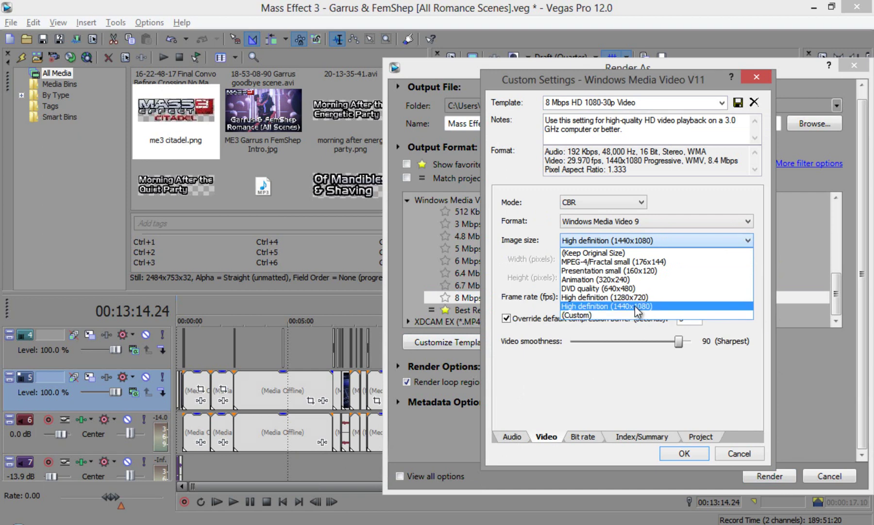
{"action": "left_click", "coordinate": [632, 402]}
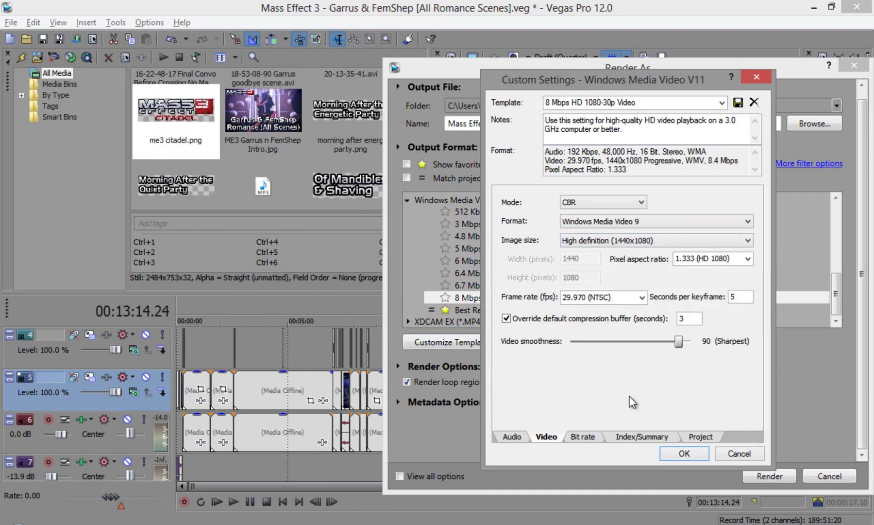
{"action": "left_click", "coordinate": [684, 242]}
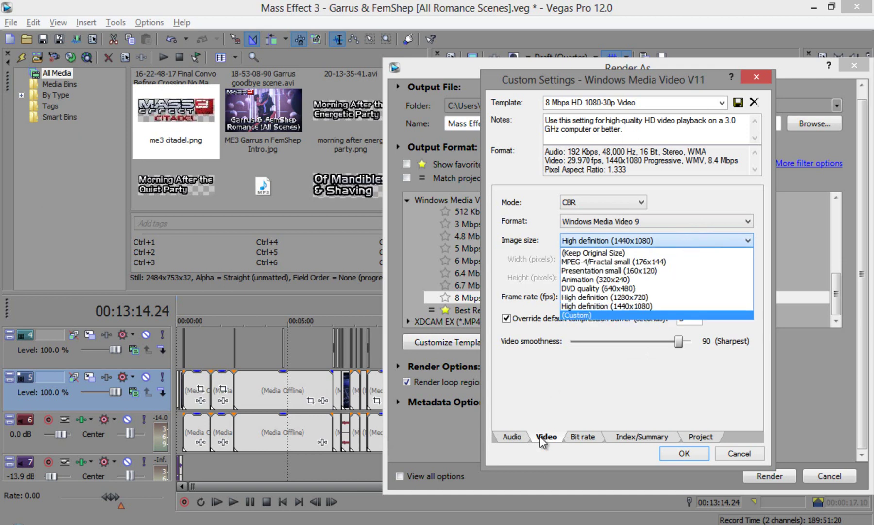
{"action": "left_click", "coordinate": [590, 314]}
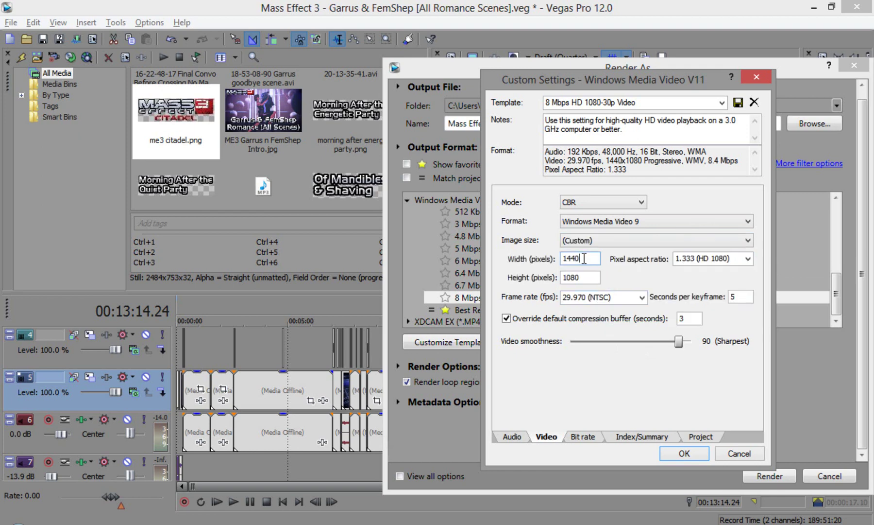
{"action": "key", "text": "shift+Home"}
{"action": "type", "text": "1920"}
{"action": "left_click", "coordinate": [590, 297]}
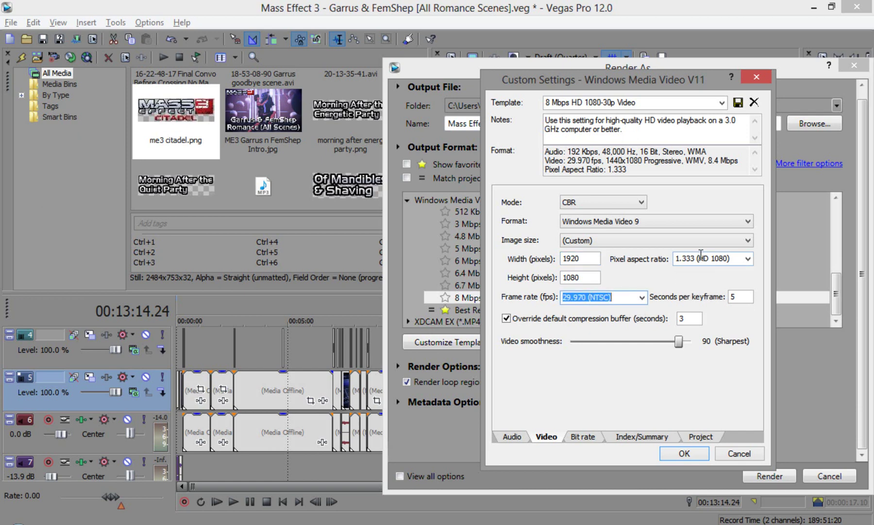
- Choose 1.000 (Square) pixel aspect, keep 29.970 frame rate, and raise video smoothness to 100
{"action": "left_click", "coordinate": [748, 258]}
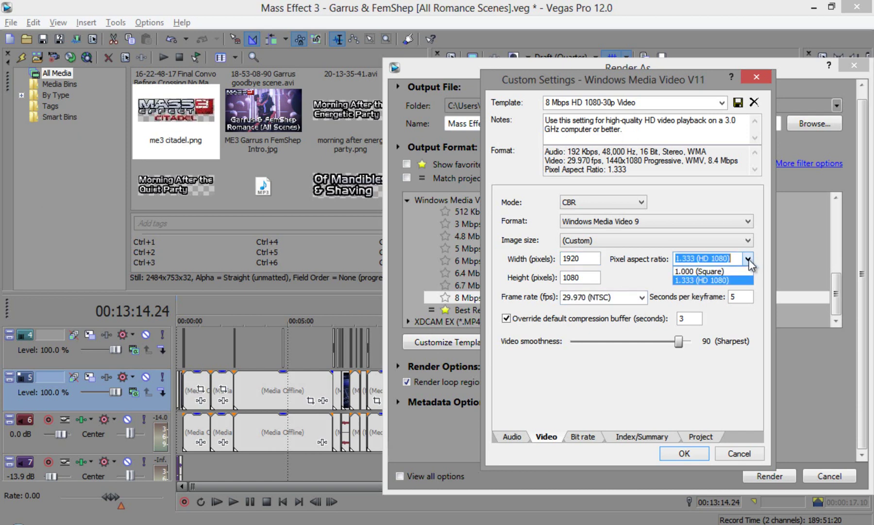
{"action": "left_click", "coordinate": [726, 271]}
{"action": "left_click", "coordinate": [643, 306]}
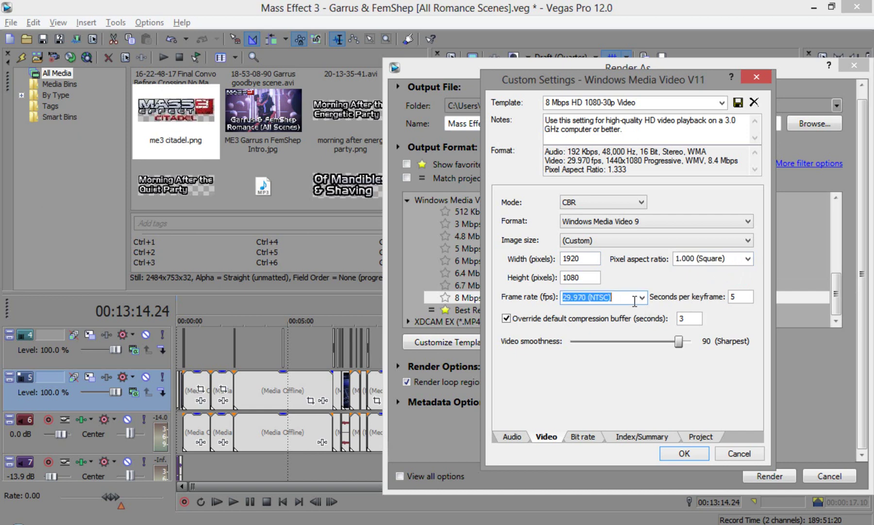
{"action": "left_click", "coordinate": [642, 297]}
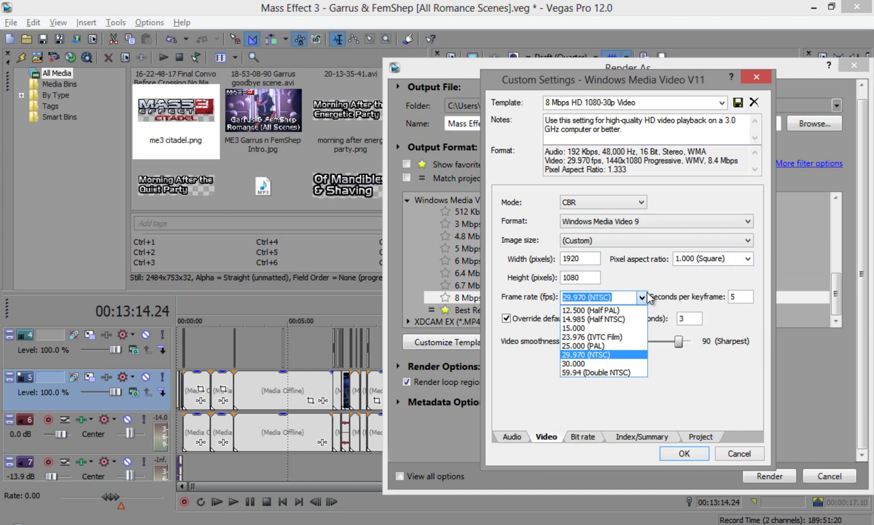
{"action": "left_click", "coordinate": [651, 284]}
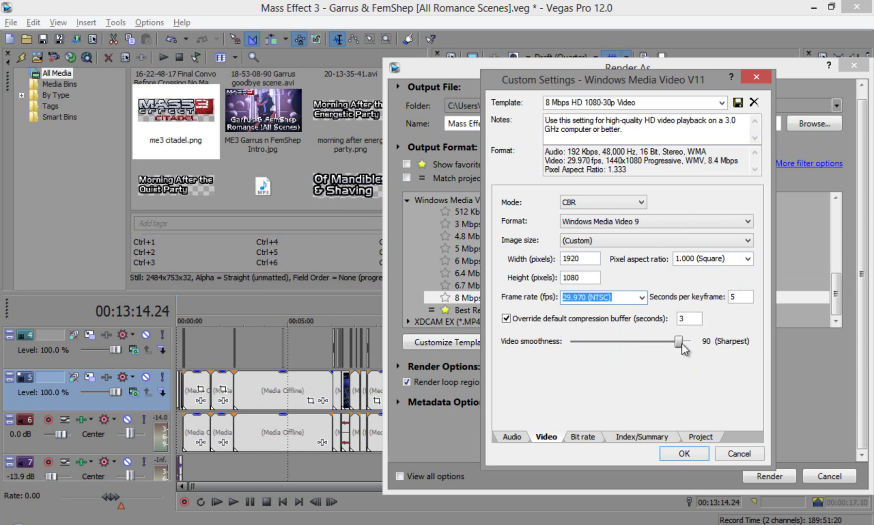
{"action": "left_click_drag", "start_coordinate": [682, 346], "coordinate": [739, 349]}
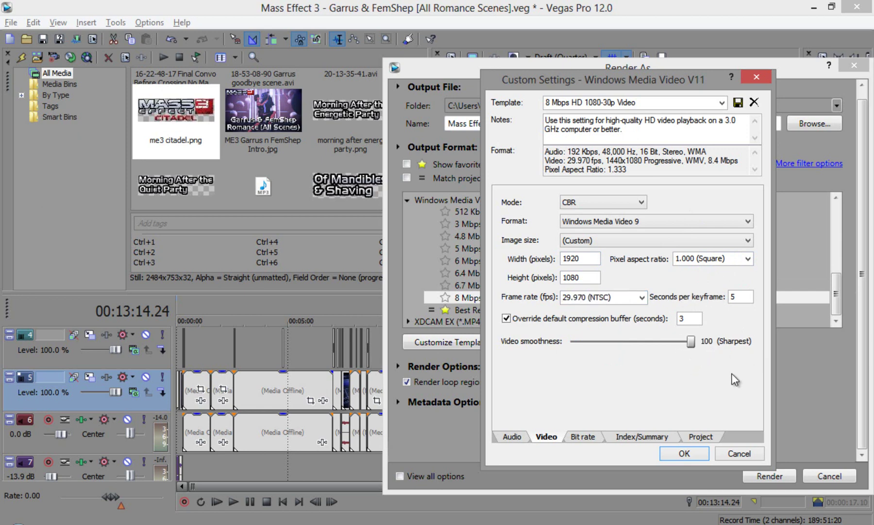
- Raise the template's Internet/LAN bit rate from 8 to 10 M
{"action": "left_click", "coordinate": [584, 436]}
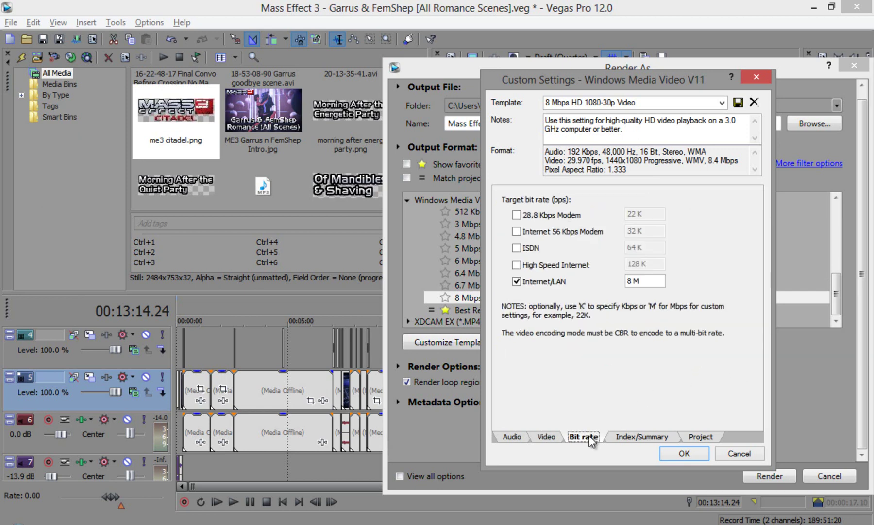
{"action": "left_click", "coordinate": [634, 281]}
{"action": "left_click_drag", "start_coordinate": [633, 280], "coordinate": [624, 281]}
{"action": "type", "text": "10"}
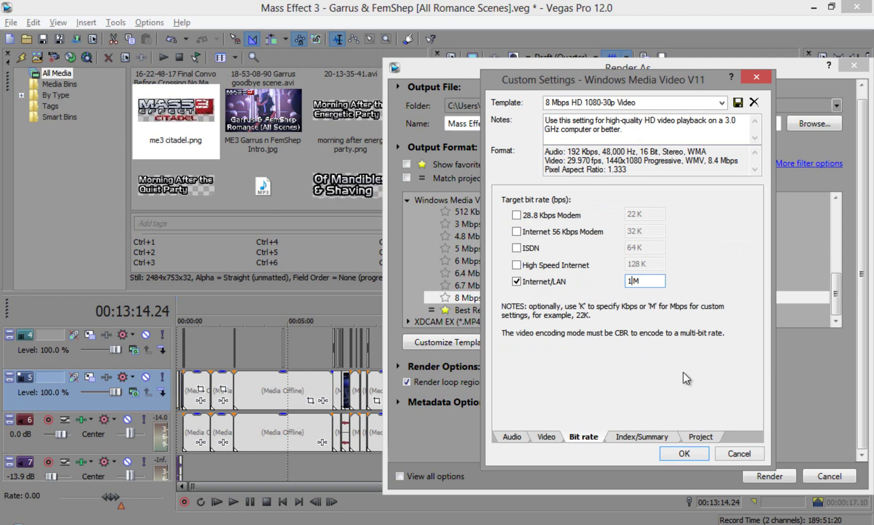
- Set video rendering quality to Best, keep stereoscopic 3D on project settings, and apply the template
{"action": "left_click", "coordinate": [548, 437]}
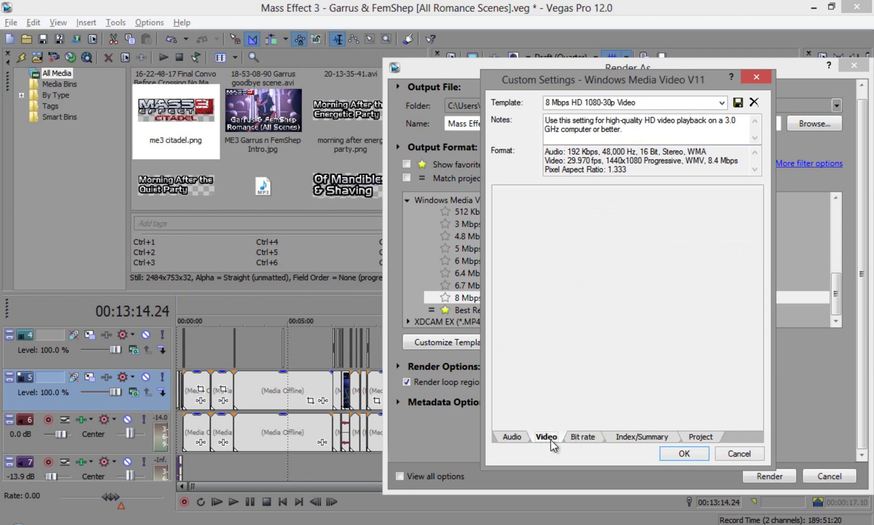
{"action": "left_click", "coordinate": [589, 436]}
{"action": "left_click", "coordinate": [627, 436]}
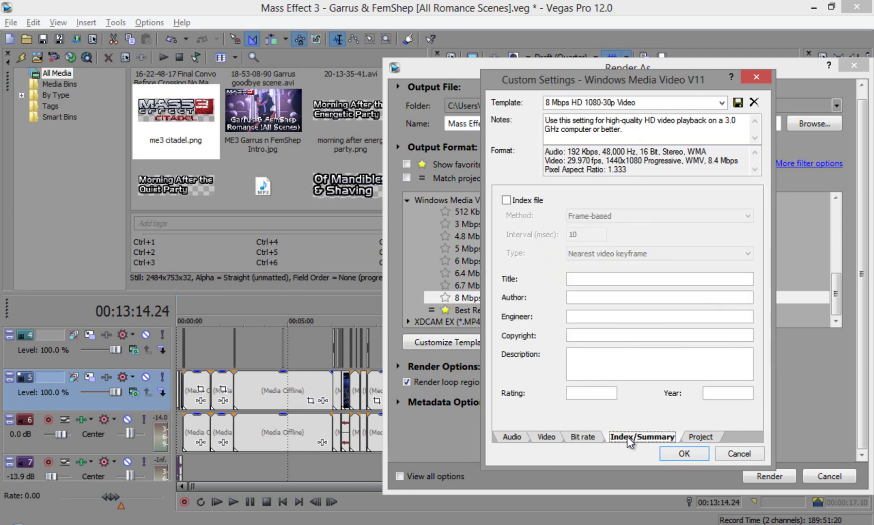
{"action": "left_click", "coordinate": [699, 434]}
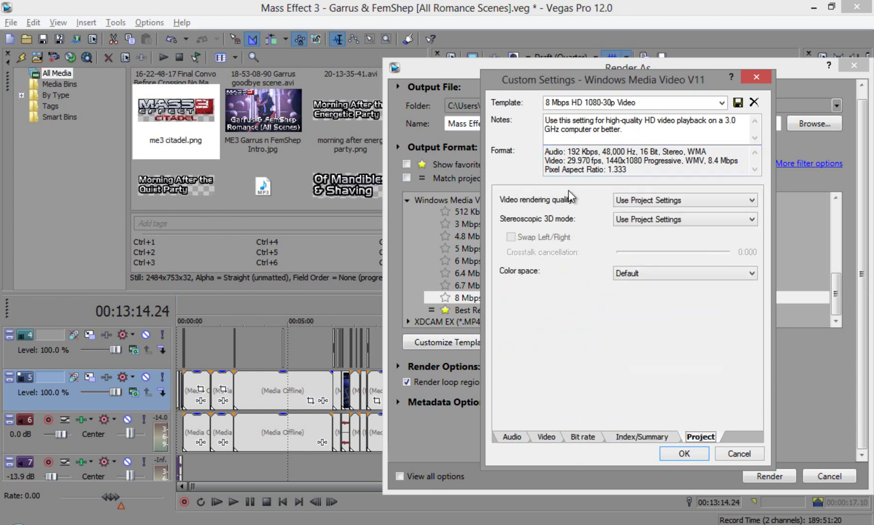
{"action": "left_click", "coordinate": [668, 201]}
{"action": "left_click", "coordinate": [631, 247]}
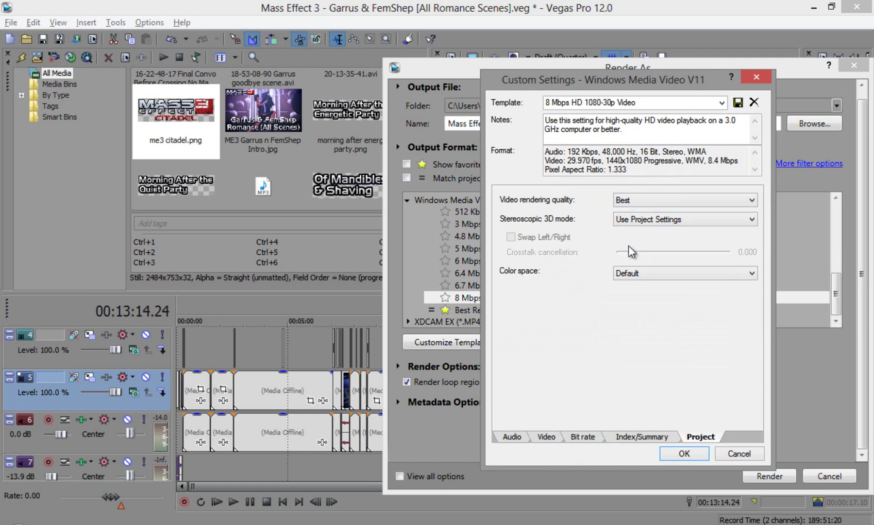
{"action": "left_click", "coordinate": [667, 219]}
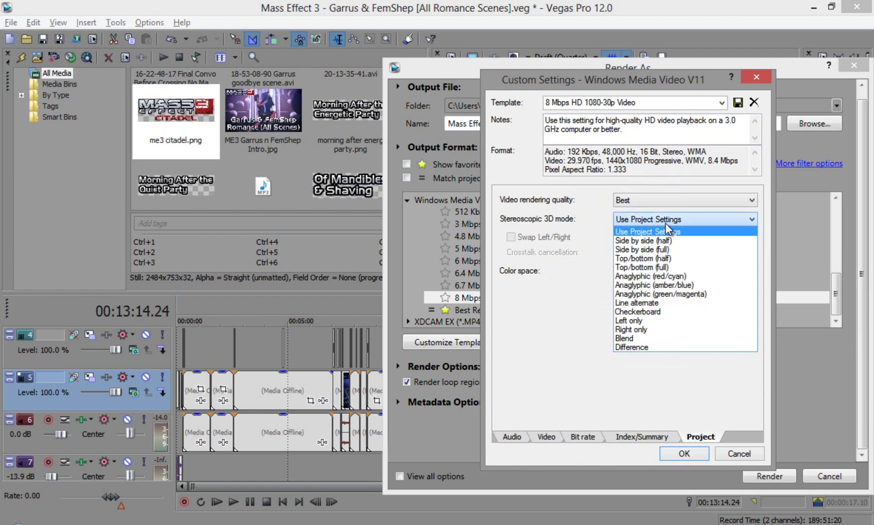
{"action": "left_click", "coordinate": [666, 223]}
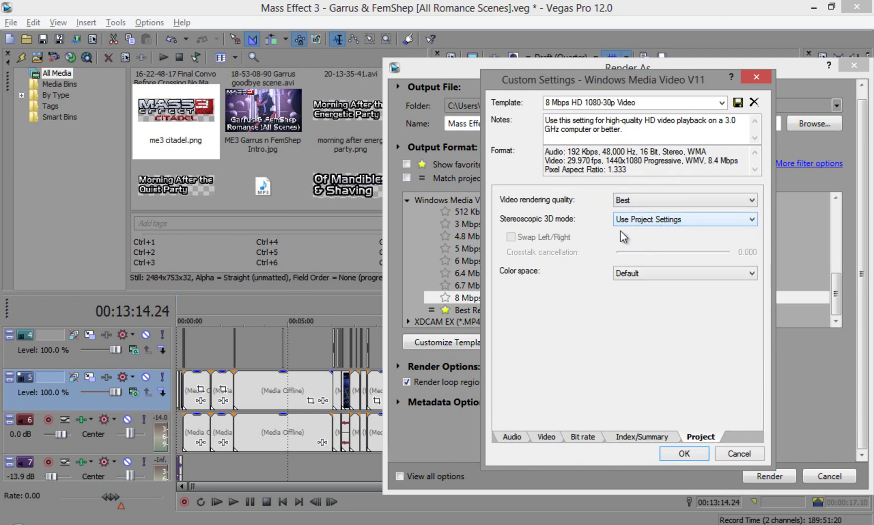
{"action": "left_click", "coordinate": [690, 454]}
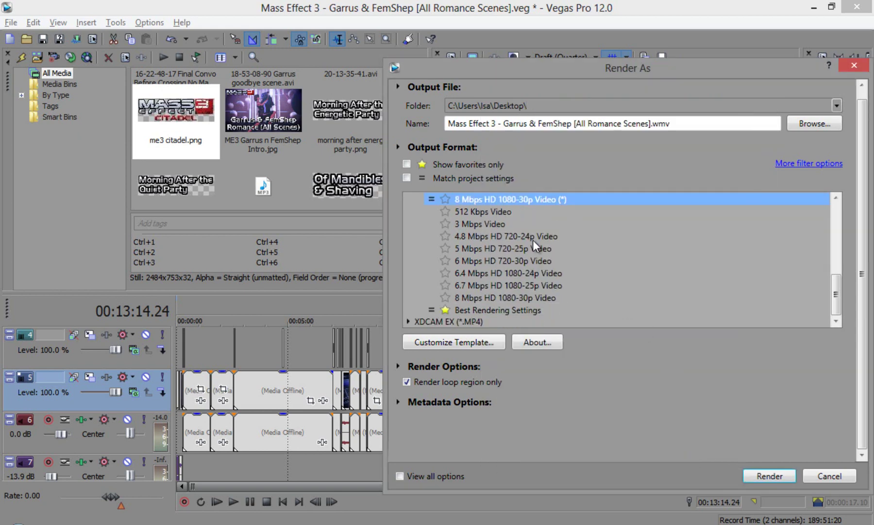
- Add the customised 8 Mbps HD 1080-30p template to favourites
{"action": "scroll", "coordinate": [546, 257], "scroll_direction": "up", "scroll_amount": 5}
{"action": "left_click", "coordinate": [445, 199]}
{"action": "scroll", "coordinate": [550, 281], "scroll_direction": "up", "scroll_amount": 2}
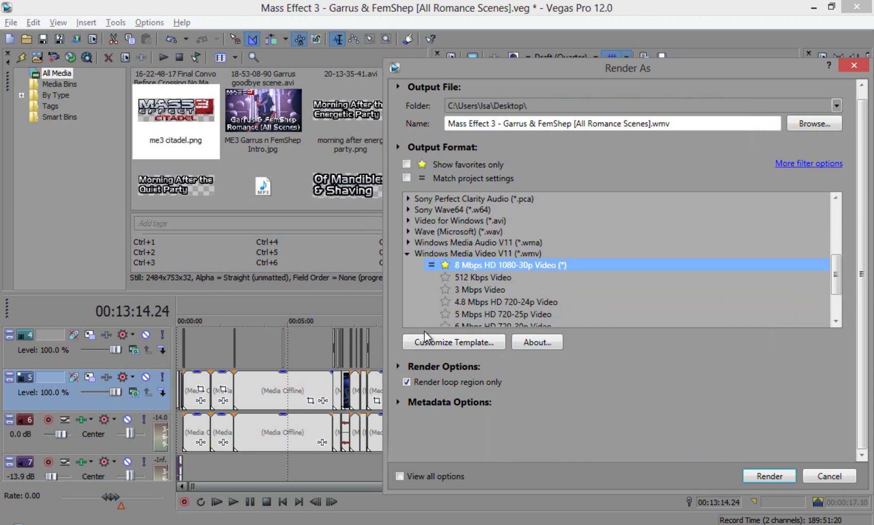
- Rename the template to 'My best rendering template yeah!' and save it as a new template
{"action": "left_click", "coordinate": [449, 342]}
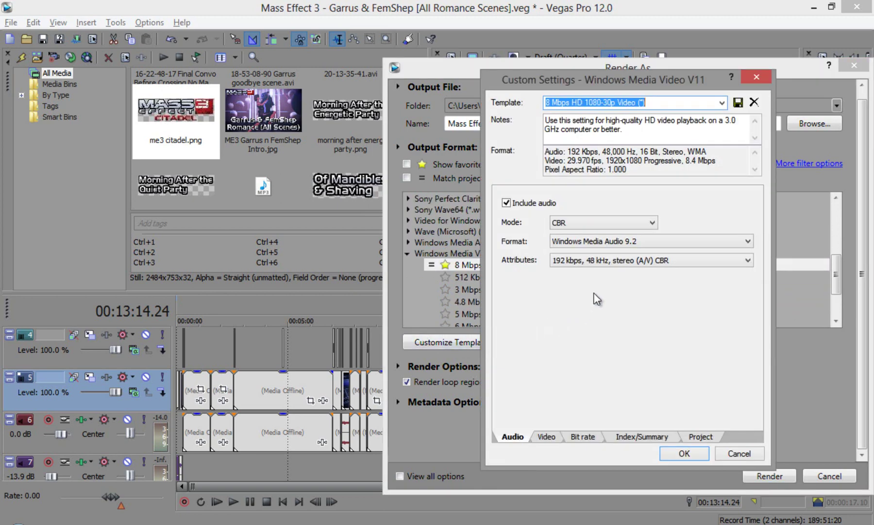
{"action": "left_click", "coordinate": [700, 437]}
{"action": "left_click", "coordinate": [647, 103]}
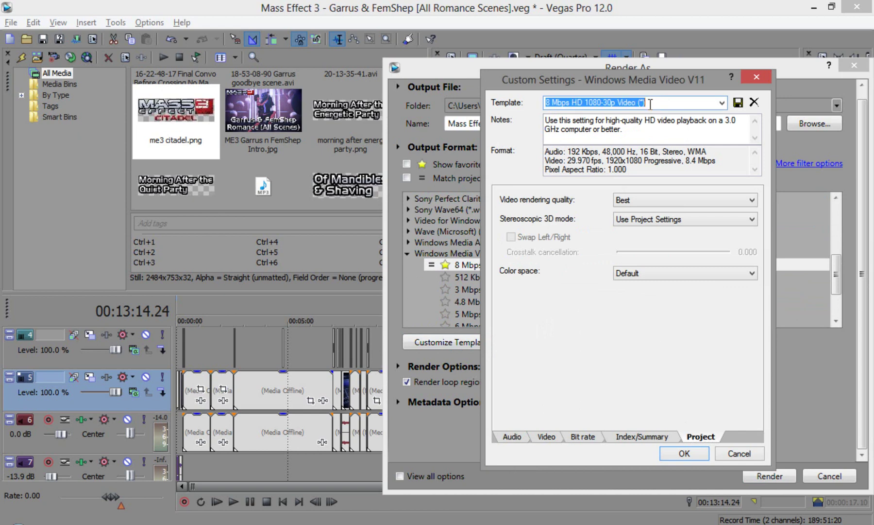
{"action": "type", "text": "M"}
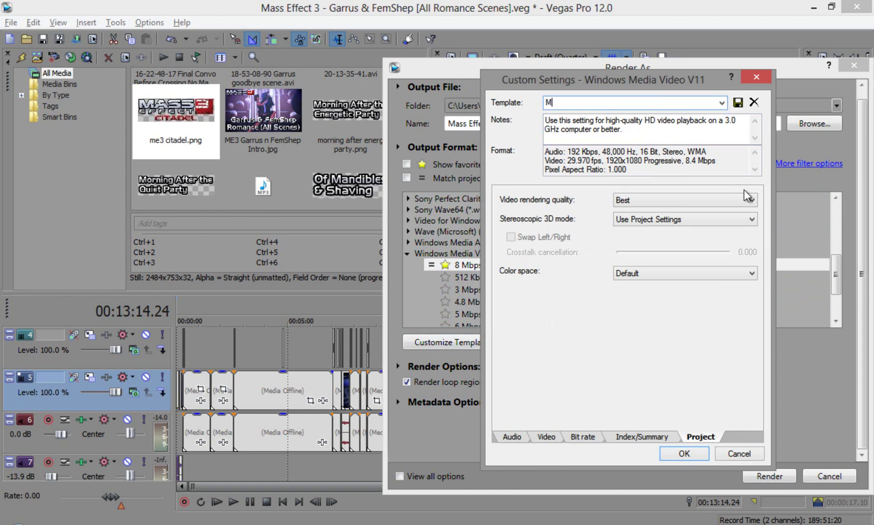
{"action": "type", "text": "y best rendering template yeah!"}
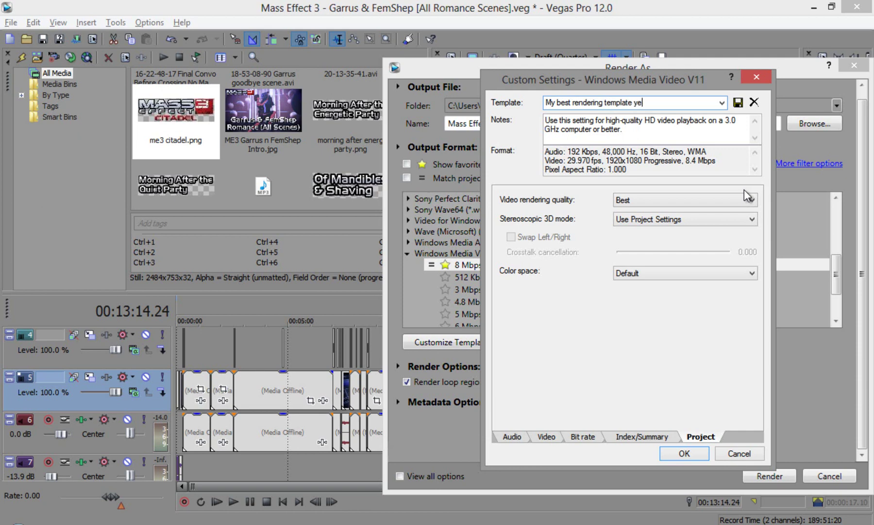
{"action": "left_click", "coordinate": [687, 453]}
- Toggle the favourites-only list, select 'My best rendering template yeah!', then cancel Render As
{"action": "scroll", "coordinate": [634, 282], "scroll_direction": "up", "scroll_amount": 5}
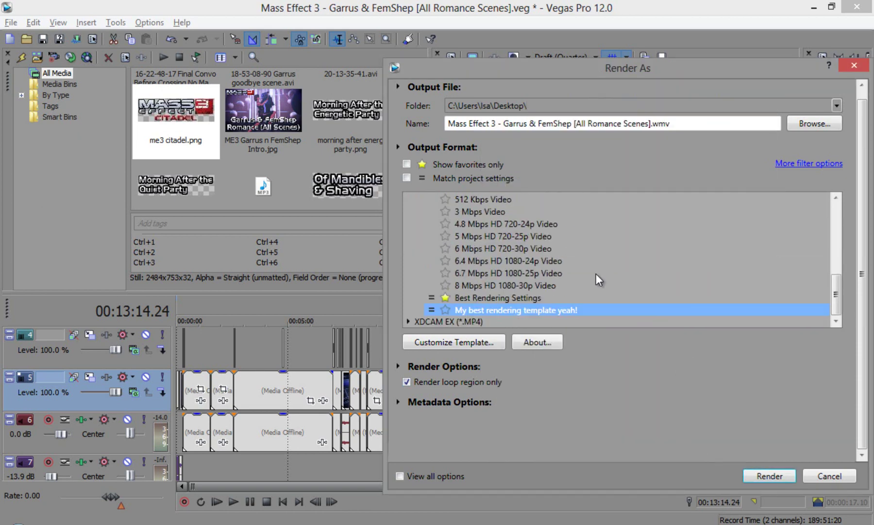
{"action": "scroll", "coordinate": [534, 243], "scroll_direction": "up", "scroll_amount": 10}
{"action": "scroll", "coordinate": [526, 241], "scroll_direction": "up", "scroll_amount": 1}
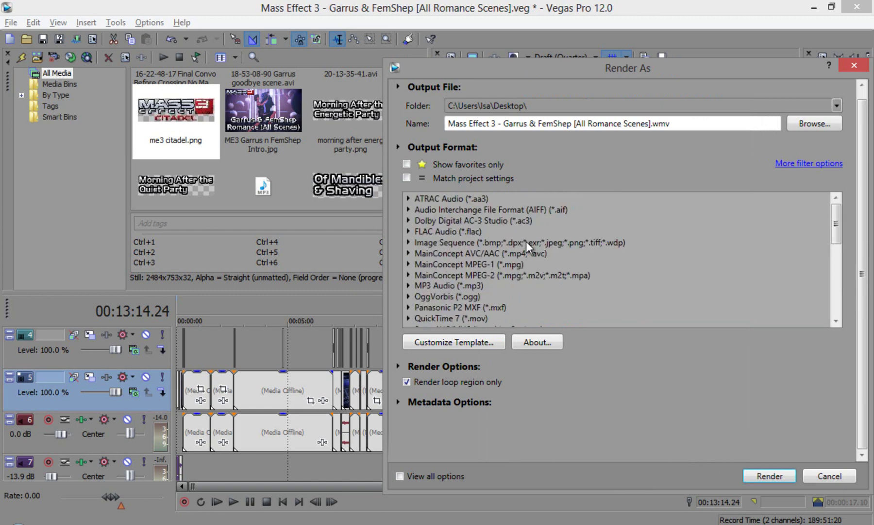
{"action": "left_click", "coordinate": [406, 165]}
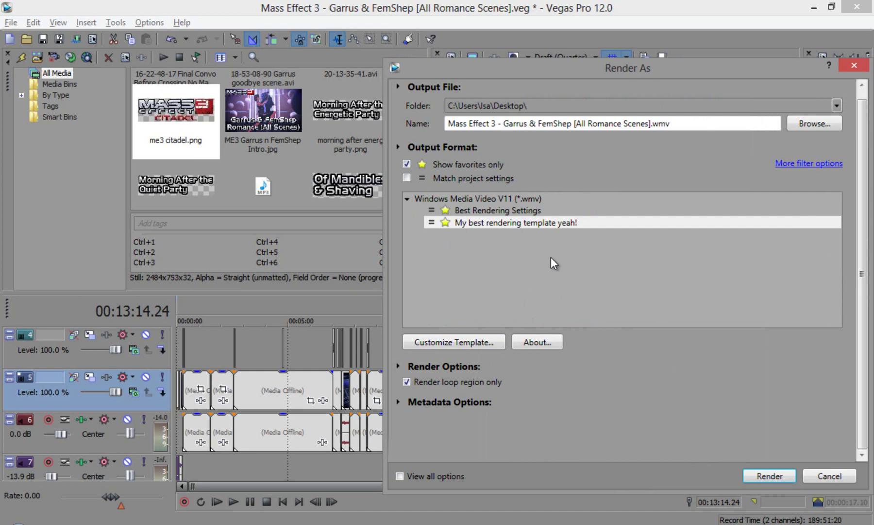
{"action": "left_click", "coordinate": [406, 165]}
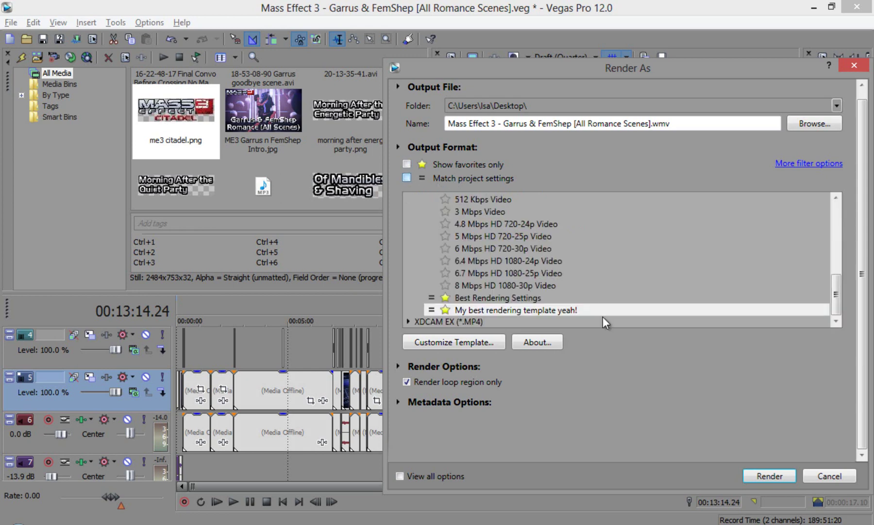
{"action": "left_click", "coordinate": [454, 311]}
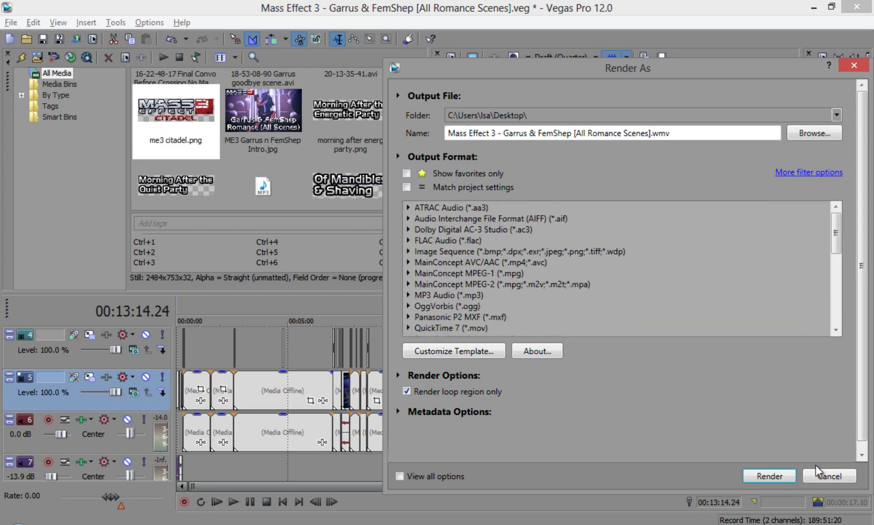
{"action": "left_click", "coordinate": [824, 471]}
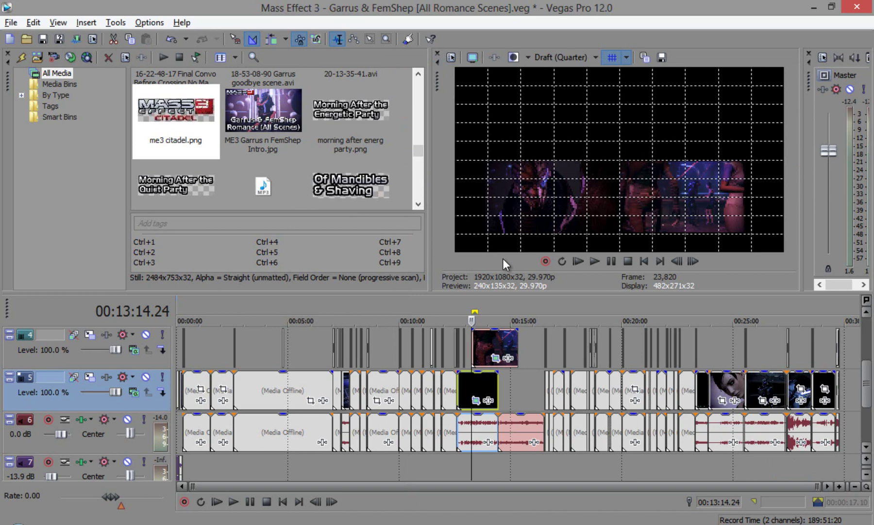
- Confirm the Custom 1920x1080 video settings: progressive scan, square pixels, Blend fields deinterlacing
{"action": "left_click", "coordinate": [450, 57]}
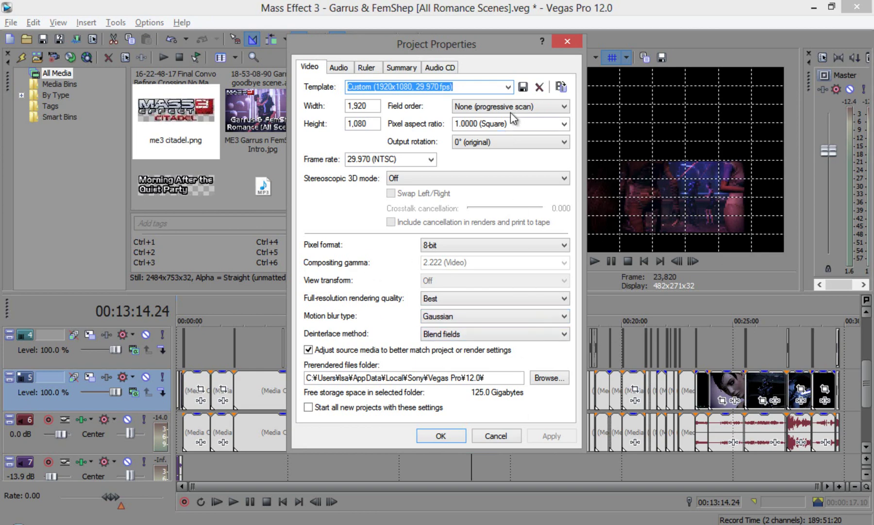
{"action": "left_click", "coordinate": [507, 87]}
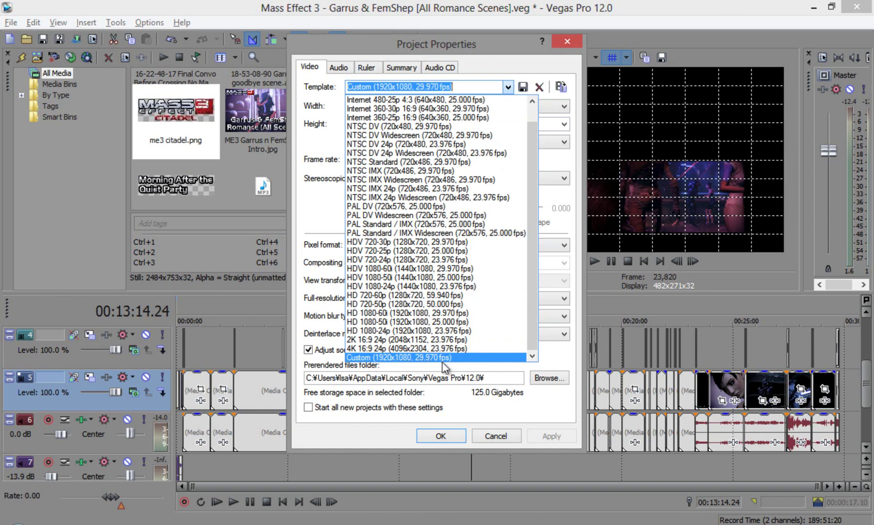
{"action": "left_click", "coordinate": [328, 226]}
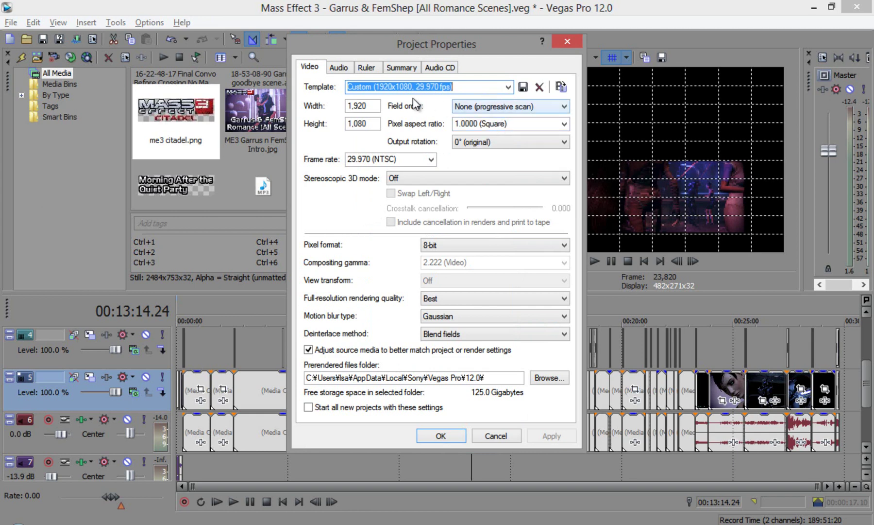
{"action": "left_click", "coordinate": [374, 107]}
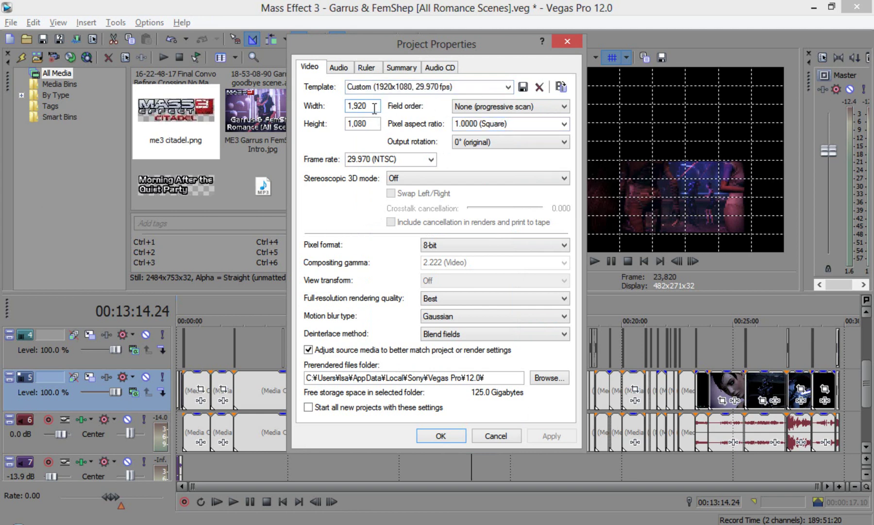
{"action": "left_click", "coordinate": [374, 125]}
{"action": "left_click", "coordinate": [505, 107]}
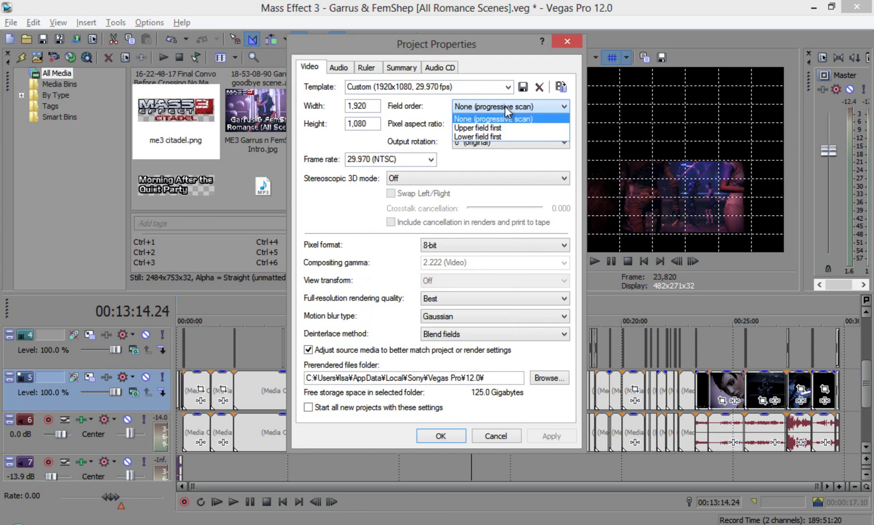
{"action": "left_click", "coordinate": [509, 171]}
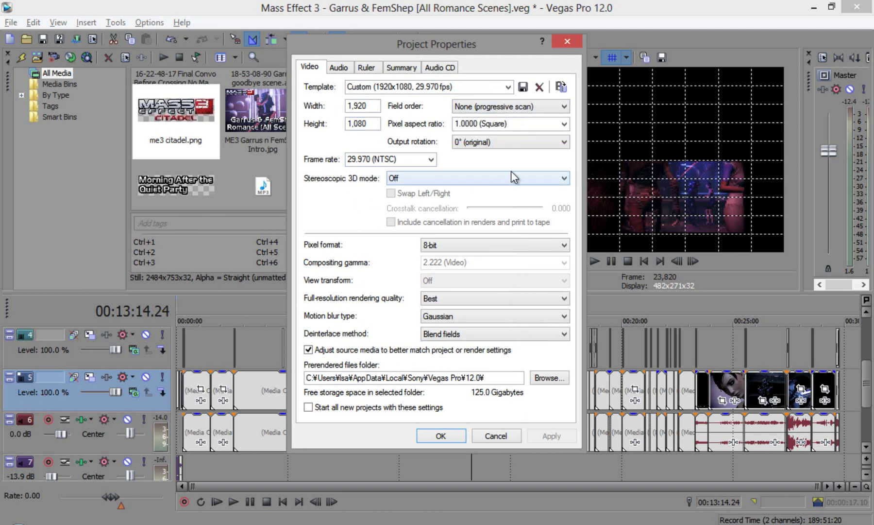
{"action": "left_click", "coordinate": [565, 125]}
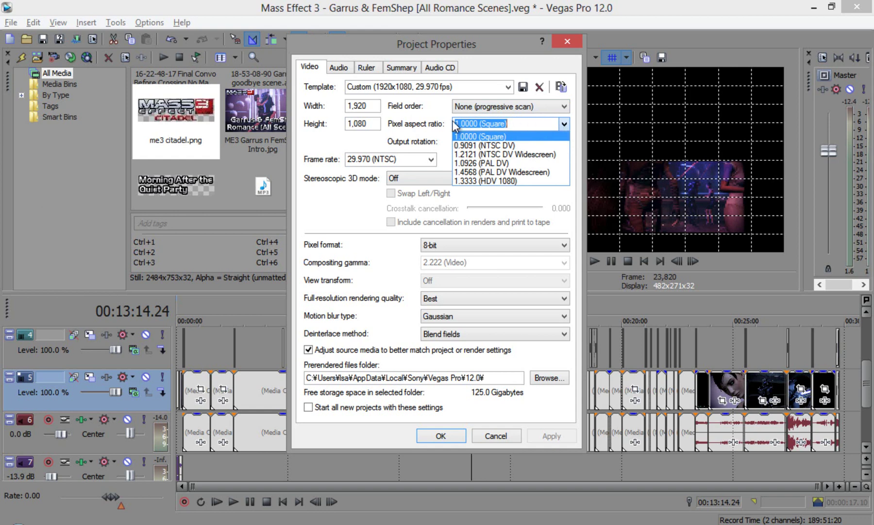
{"action": "left_click", "coordinate": [419, 134]}
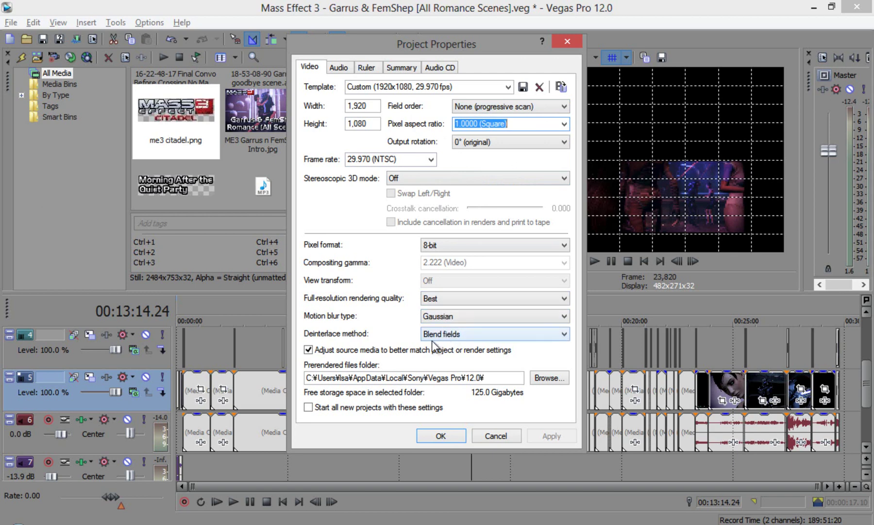
{"action": "left_click", "coordinate": [484, 334]}
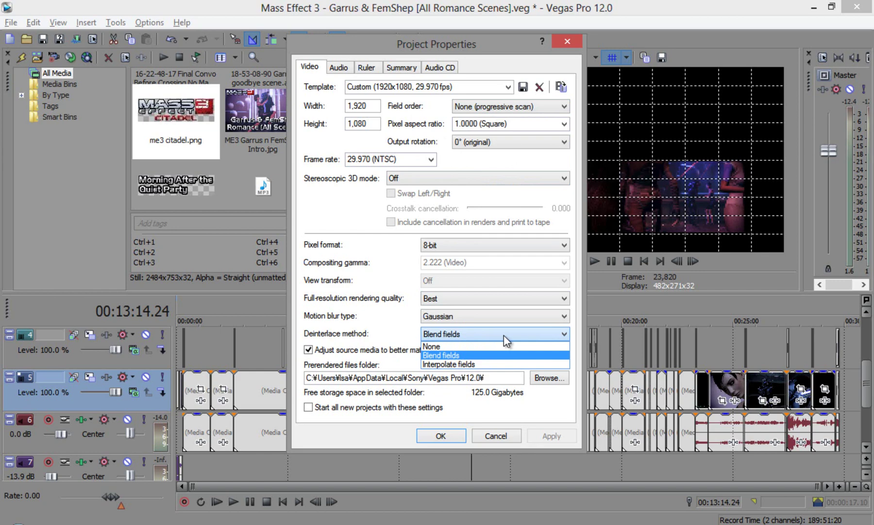
{"action": "left_click", "coordinate": [503, 335]}
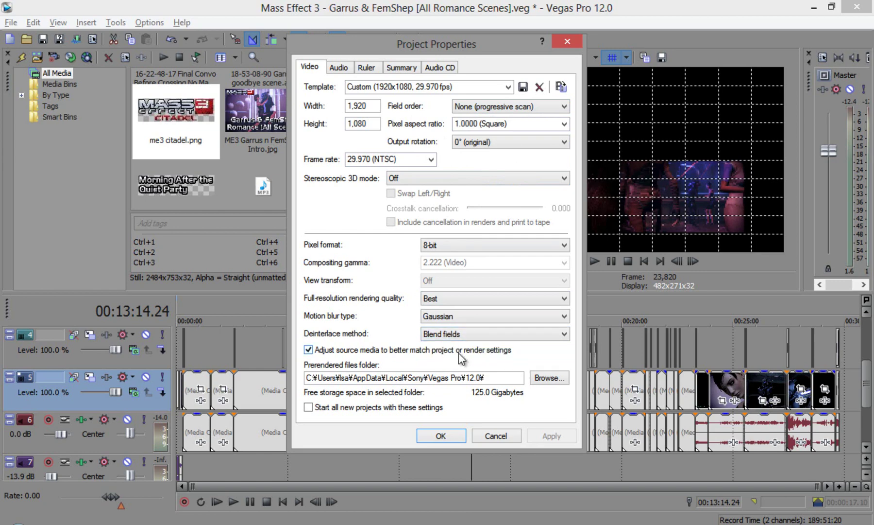
- Keep Best audio resample and stretch quality, and review the Ruler, Summary and Audio CD tabs
{"action": "left_click", "coordinate": [346, 65]}
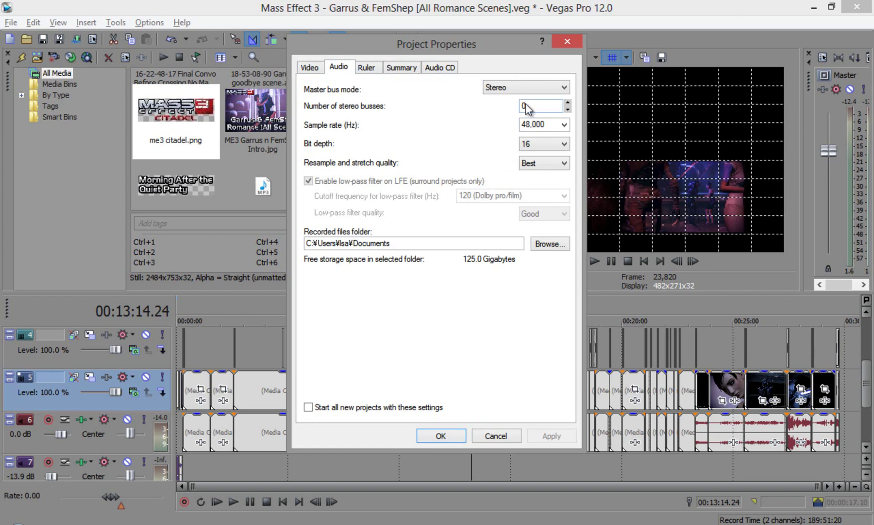
{"action": "left_click", "coordinate": [539, 165]}
{"action": "left_click", "coordinate": [536, 194]}
{"action": "left_click", "coordinate": [372, 69]}
{"action": "left_click", "coordinate": [405, 70]}
{"action": "left_click", "coordinate": [439, 69]}
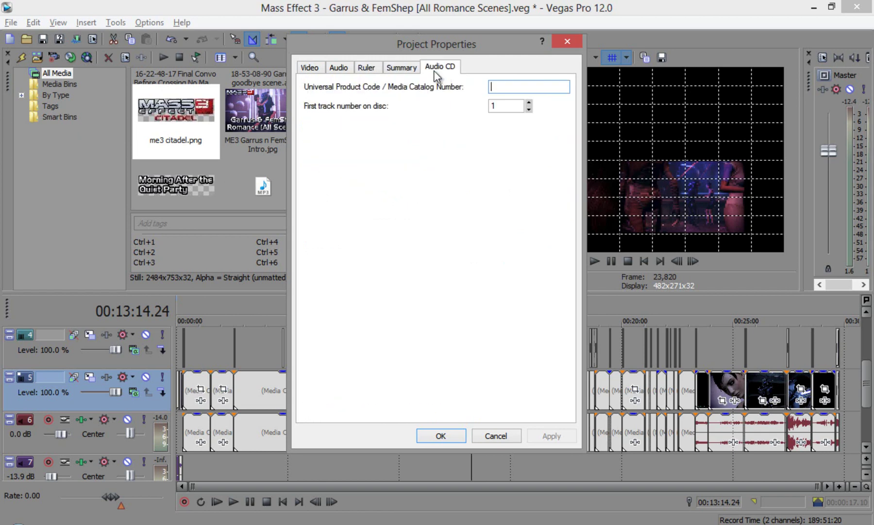
- Enable 'Start all new projects with these settings', apply, and close Project Properties
{"action": "left_click", "coordinate": [316, 68]}
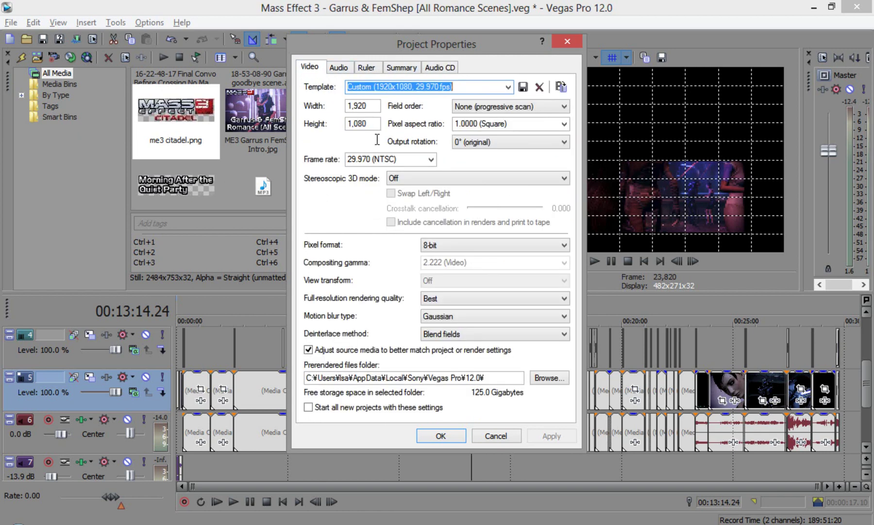
{"action": "left_click", "coordinate": [349, 407]}
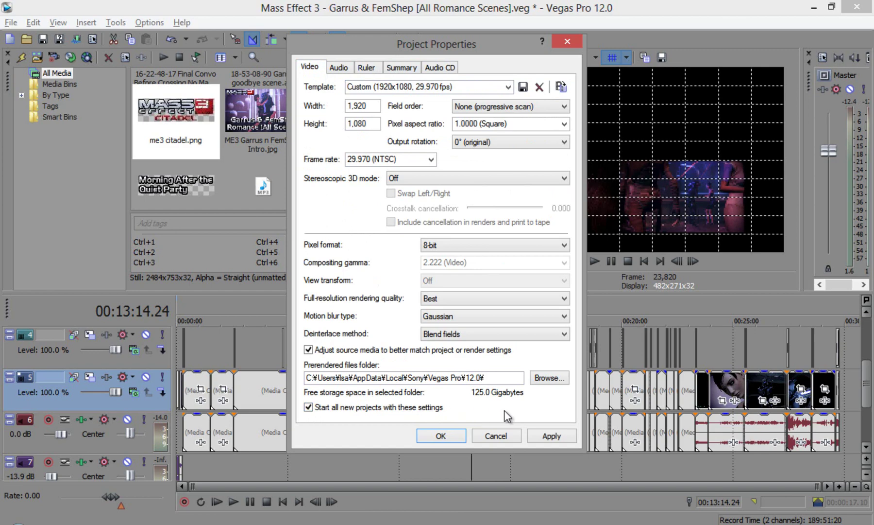
{"action": "left_click", "coordinate": [551, 435]}
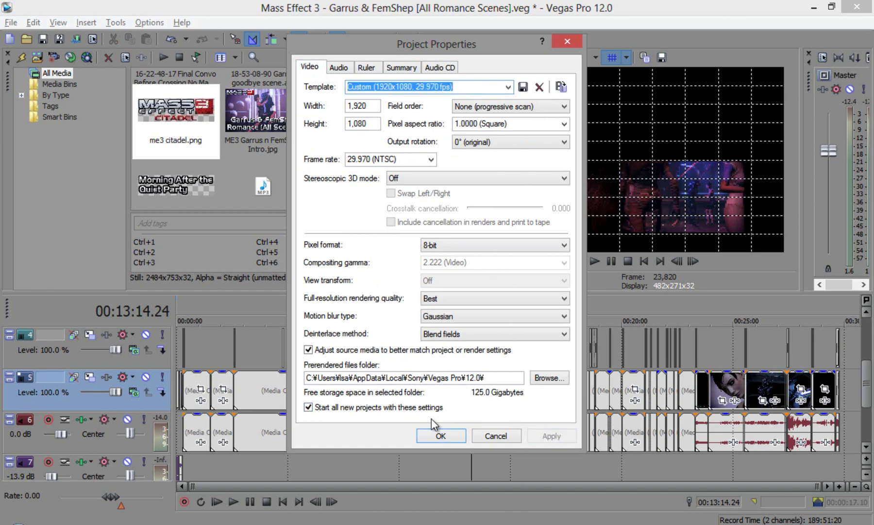
{"action": "left_click", "coordinate": [441, 436]}
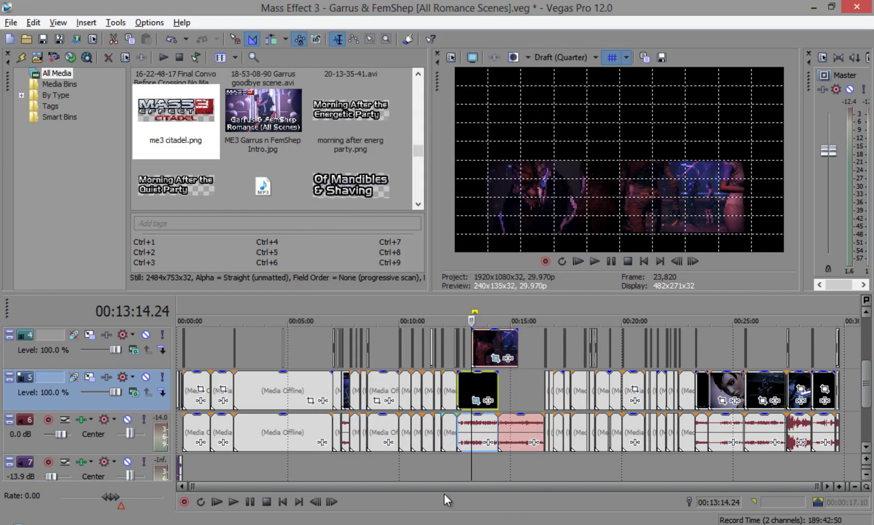
- Open Render As and list all render formats instead of favourites only
{"action": "left_click", "coordinate": [10, 22]}
{"action": "left_click", "coordinate": [87, 120]}
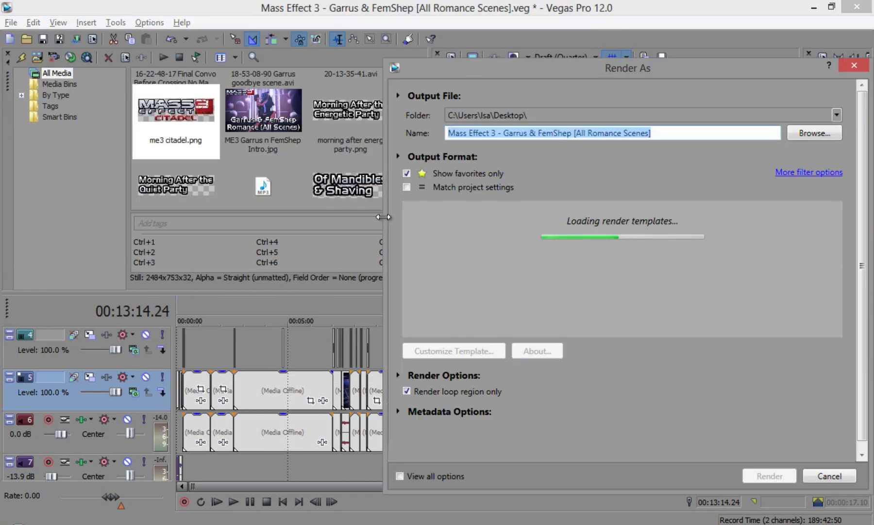
{"action": "left_click", "coordinate": [408, 175]}
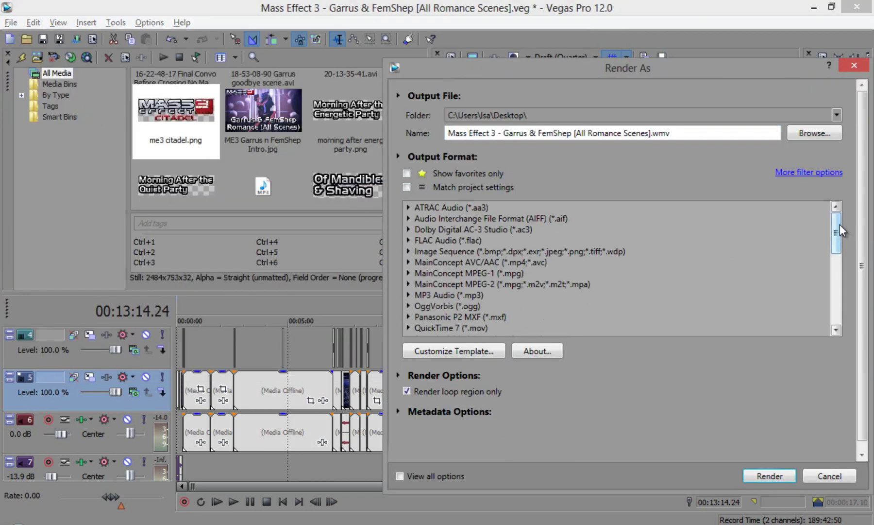
{"action": "mouse_move", "coordinate": [838, 225]}
{"action": "left_mouse_down"}
{"action": "mouse_move", "coordinate": [842, 259]}
{"action": "mouse_move", "coordinate": [855, 239]}
{"action": "mouse_move", "coordinate": [837, 259]}
{"action": "mouse_move", "coordinate": [832, 332]}
{"action": "mouse_move", "coordinate": [846, 223]}
{"action": "left_mouse_up"}
- Expand MainConcept AVC/AAC and choose the Blu-ray 1920x1080-60i, 25 Mbps template
{"action": "left_click", "coordinate": [481, 262]}
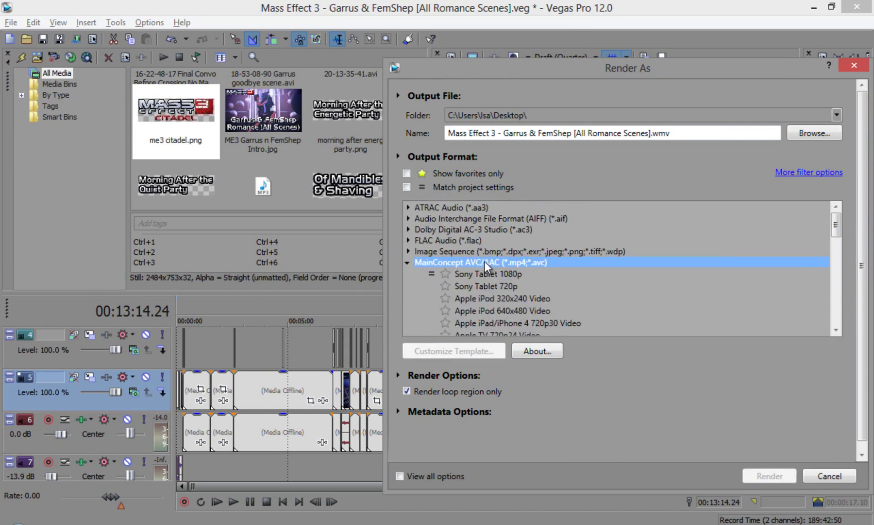
{"action": "scroll", "coordinate": [750, 250], "scroll_direction": "down", "scroll_amount": 7}
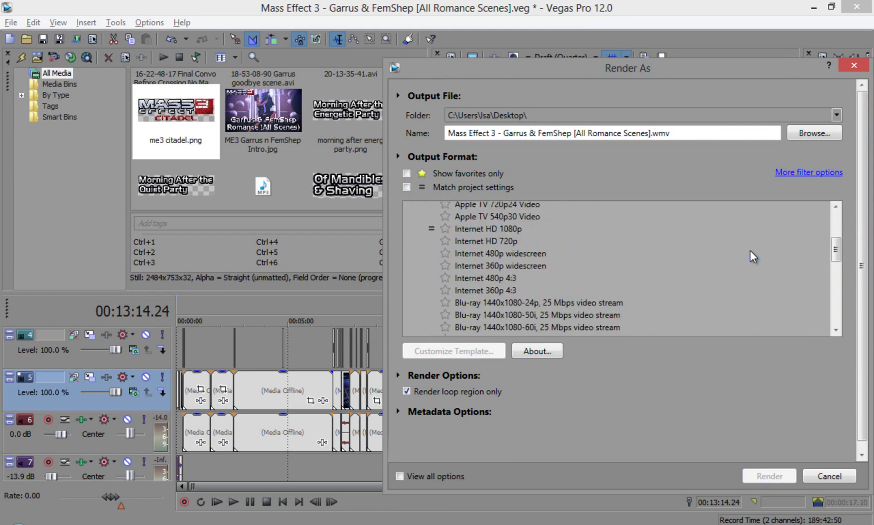
{"action": "scroll", "coordinate": [750, 250], "scroll_direction": "up", "scroll_amount": 3}
{"action": "scroll", "coordinate": [750, 257], "scroll_direction": "up", "scroll_amount": 4}
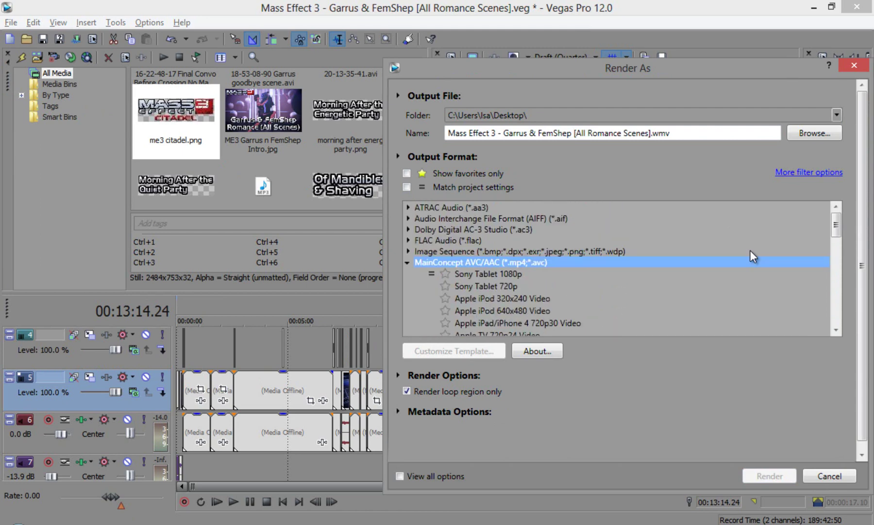
{"action": "scroll", "coordinate": [750, 251], "scroll_direction": "down", "scroll_amount": 4}
{"action": "scroll", "coordinate": [750, 251], "scroll_direction": "up", "scroll_amount": 4}
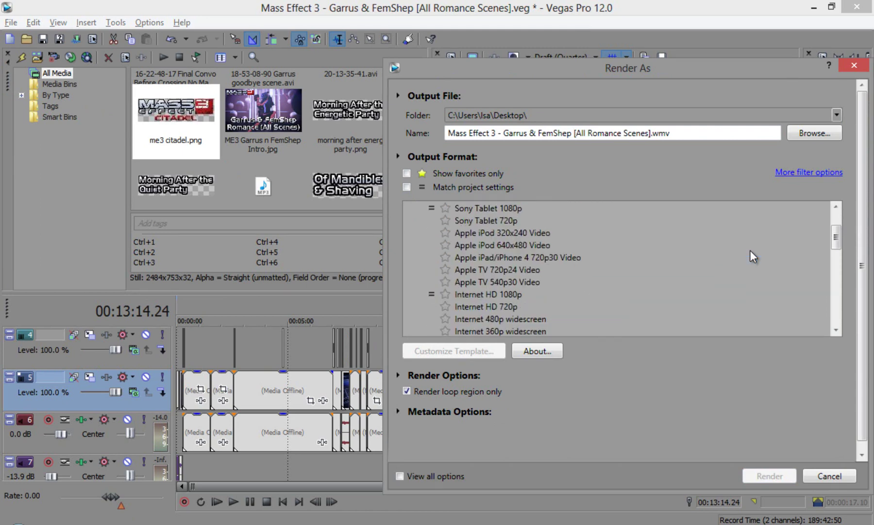
{"action": "double_click", "coordinate": [416, 262]}
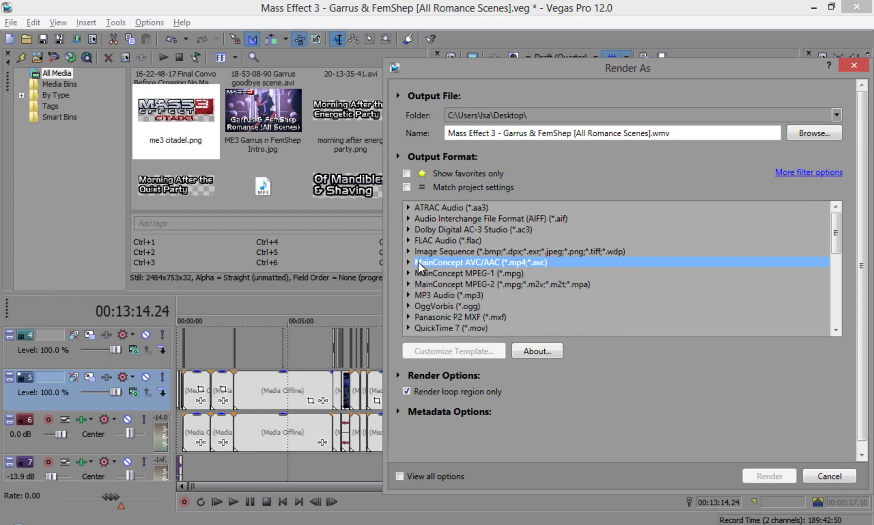
{"action": "double_click", "coordinate": [440, 263]}
{"action": "scroll", "coordinate": [617, 259], "scroll_direction": "down", "scroll_amount": 8}
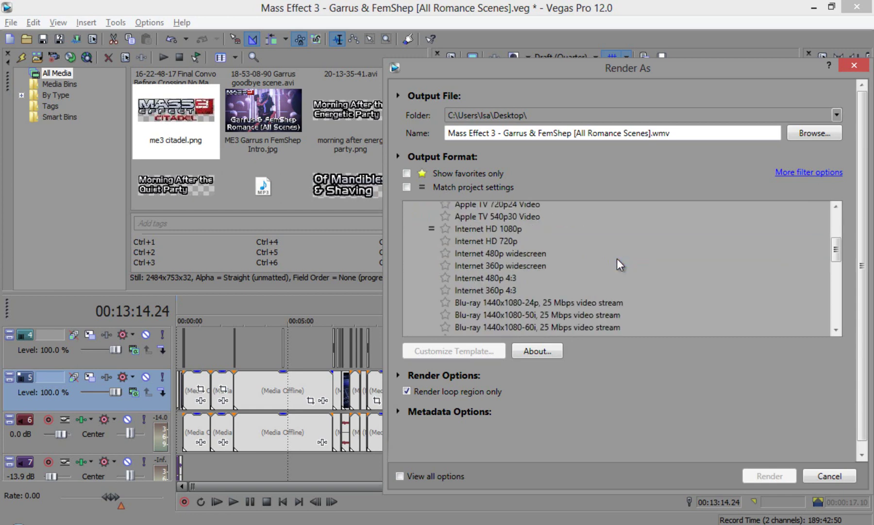
{"action": "scroll", "coordinate": [617, 258], "scroll_direction": "up", "scroll_amount": 5}
{"action": "scroll", "coordinate": [617, 260], "scroll_direction": "down", "scroll_amount": 4}
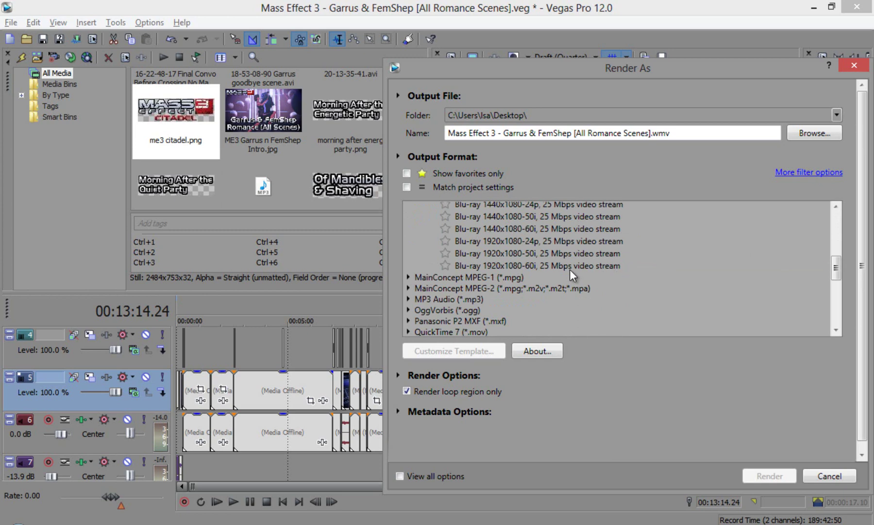
{"action": "left_click", "coordinate": [553, 266]}
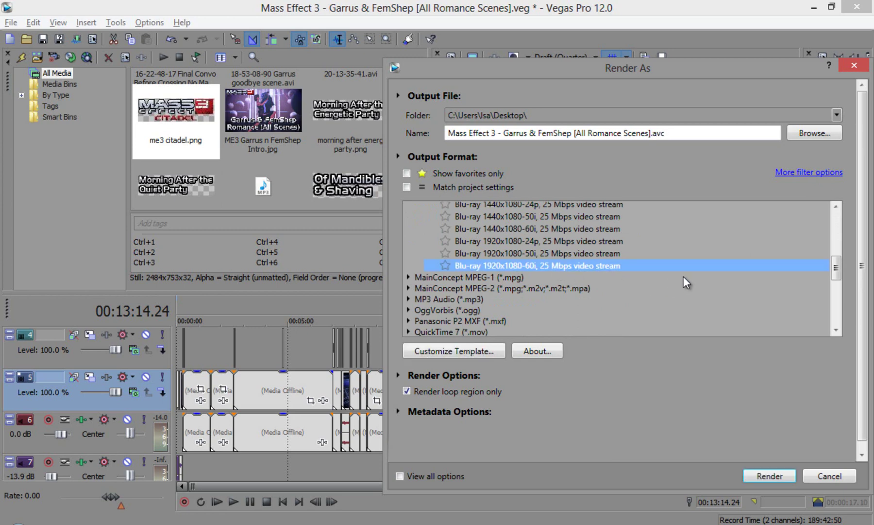
{"action": "scroll", "coordinate": [684, 276], "scroll_direction": "up", "scroll_amount": 9}
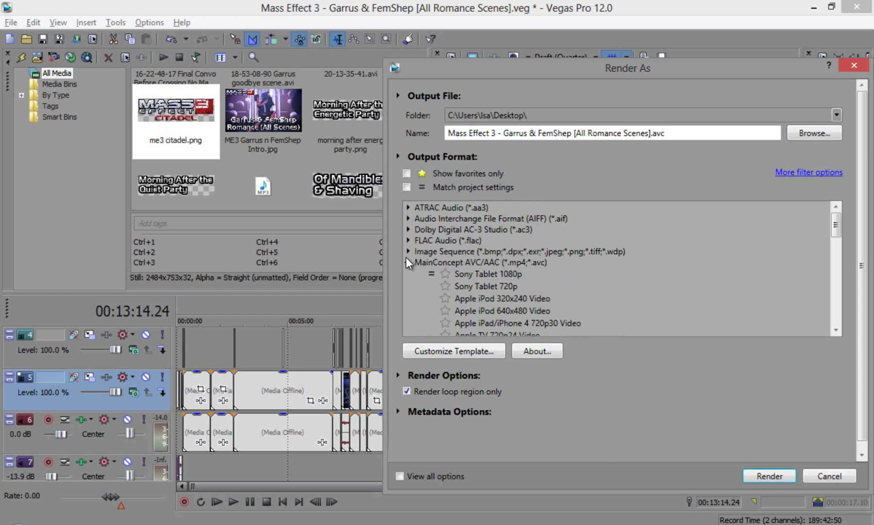
- Collapse MainConcept AVC/AAC and browse the Wave (Microsoft) and Windows Media Video V11 formats
{"action": "left_click", "coordinate": [407, 261]}
{"action": "scroll", "coordinate": [558, 252], "scroll_direction": "down", "scroll_amount": 6}
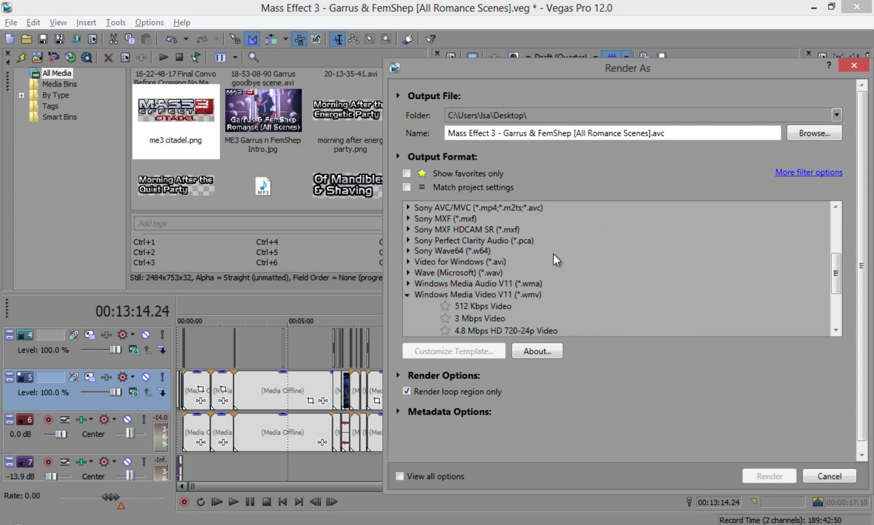
{"action": "scroll", "coordinate": [553, 253], "scroll_direction": "up", "scroll_amount": 3}
{"action": "scroll", "coordinate": [554, 253], "scroll_direction": "down", "scroll_amount": 4}
{"action": "scroll", "coordinate": [513, 254], "scroll_direction": "up", "scroll_amount": 2}
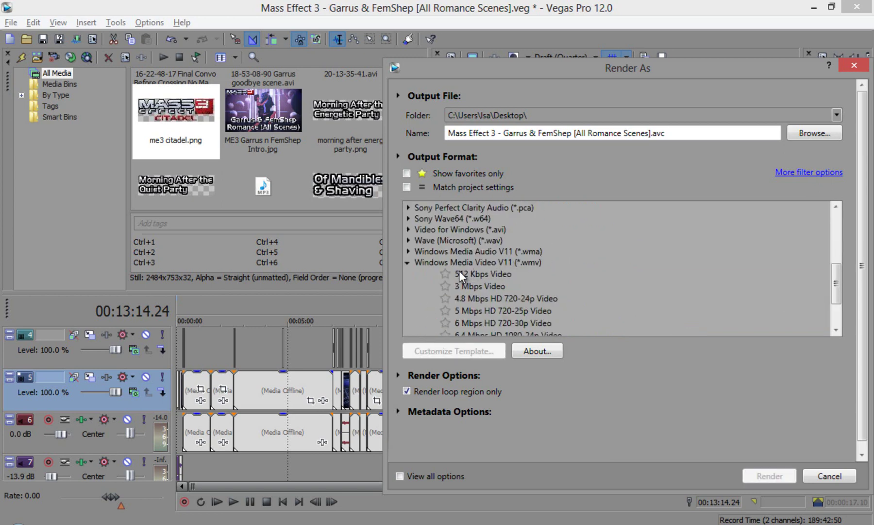
{"action": "scroll", "coordinate": [491, 270], "scroll_direction": "down", "scroll_amount": 2}
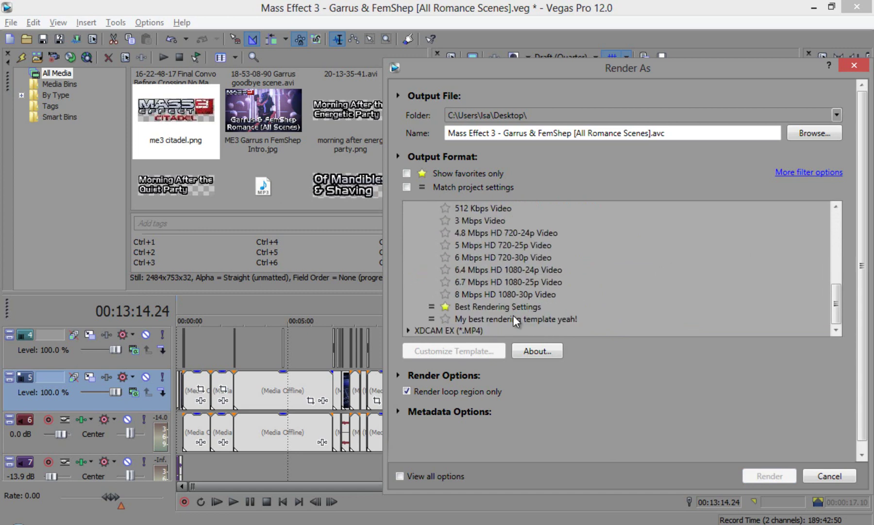
{"action": "scroll", "coordinate": [513, 314], "scroll_direction": "up", "scroll_amount": 3}
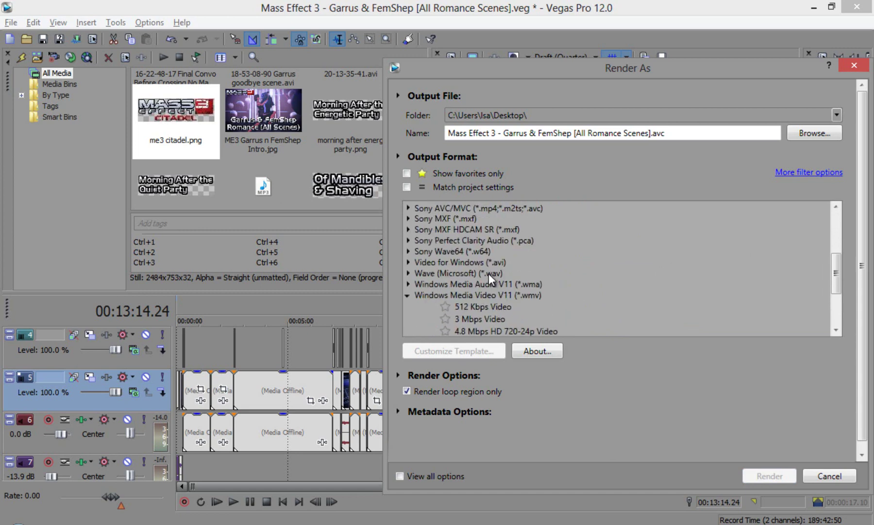
{"action": "left_click", "coordinate": [452, 271]}
{"action": "left_click", "coordinate": [492, 294]}
- Expand Sony AVC/MVC and select its Blu-ray 1920x1080-24p, 10 Mbps template
{"action": "scroll", "coordinate": [499, 294], "scroll_direction": "up", "scroll_amount": 3}
{"action": "scroll", "coordinate": [499, 295], "scroll_direction": "down", "scroll_amount": 1}
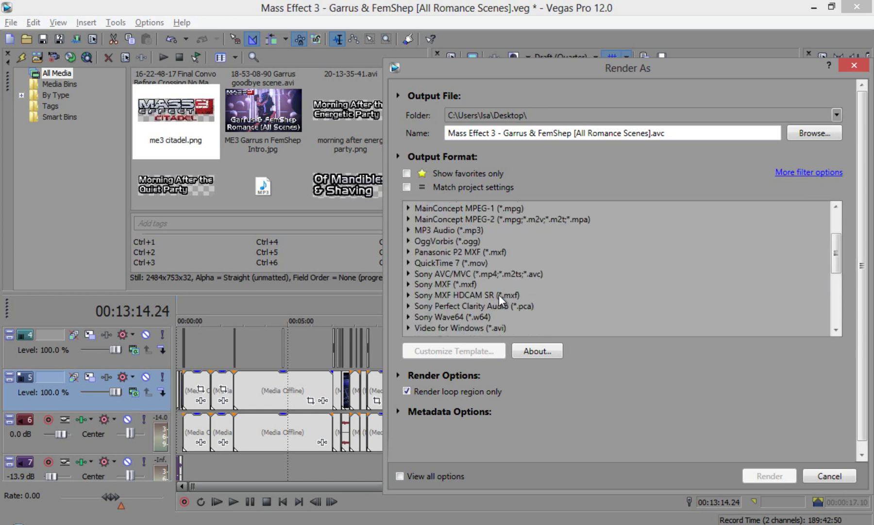
{"action": "double_click", "coordinate": [483, 274]}
{"action": "scroll", "coordinate": [489, 275], "scroll_direction": "up", "scroll_amount": 2}
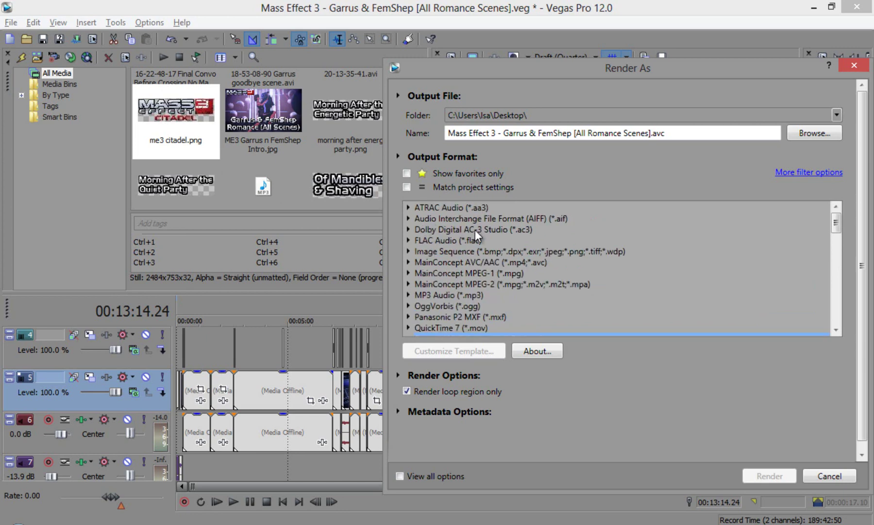
{"action": "scroll", "coordinate": [491, 240], "scroll_direction": "down", "scroll_amount": 2}
{"action": "scroll", "coordinate": [546, 268], "scroll_direction": "down", "scroll_amount": 4}
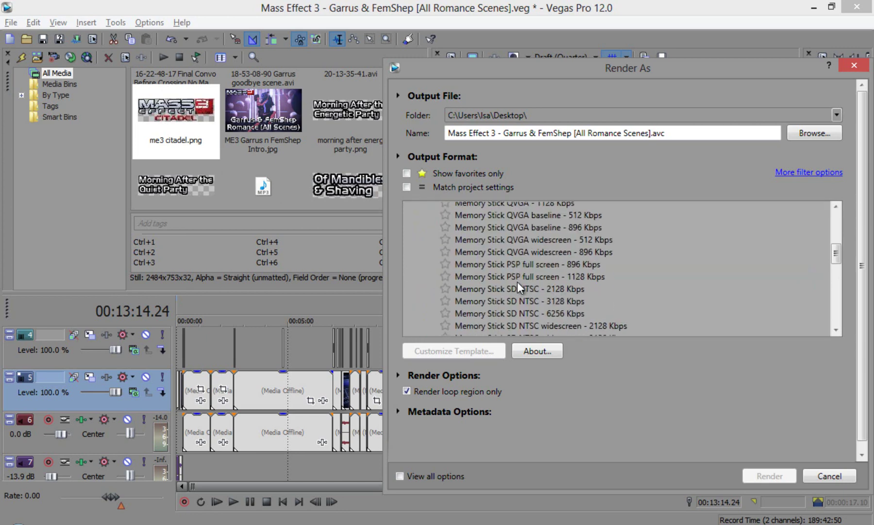
{"action": "scroll", "coordinate": [520, 283], "scroll_direction": "down", "scroll_amount": 3}
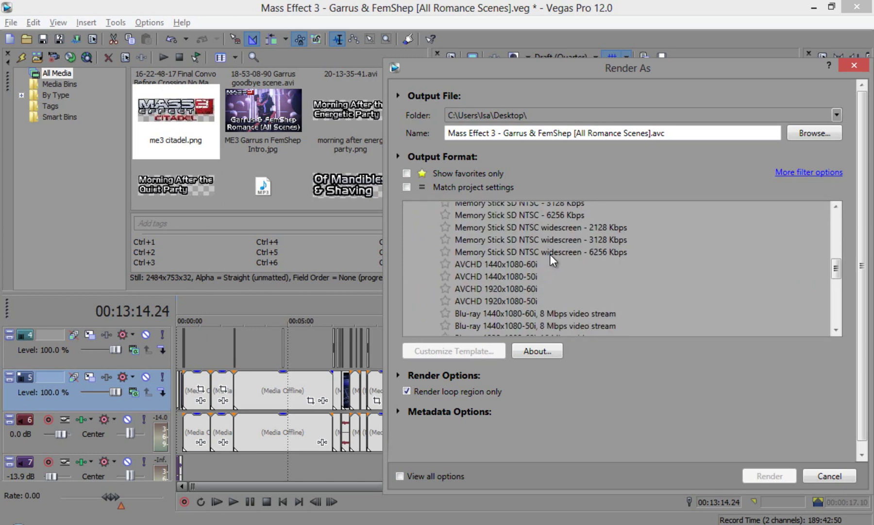
{"action": "scroll", "coordinate": [550, 254], "scroll_direction": "down", "scroll_amount": 5}
{"action": "left_click", "coordinate": [540, 239]}
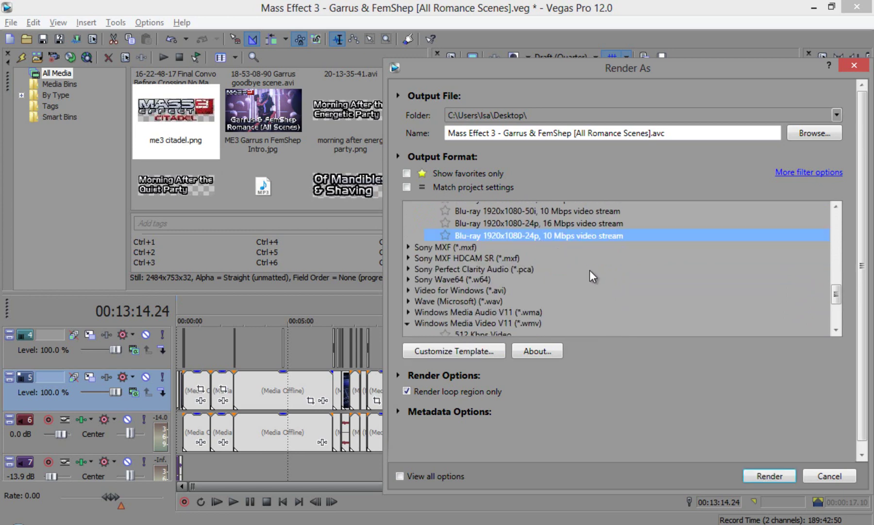
{"action": "scroll", "coordinate": [589, 271], "scroll_direction": "up", "scroll_amount": 10}
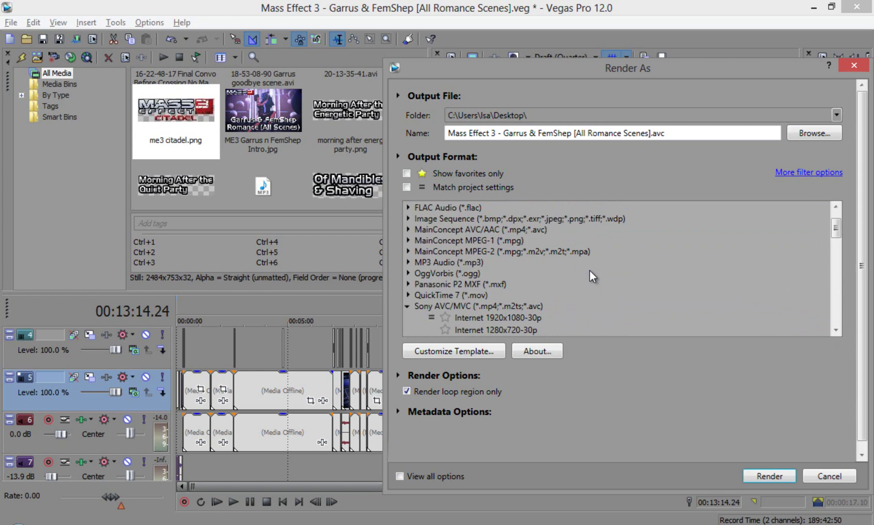
{"action": "left_click", "coordinate": [498, 239]}
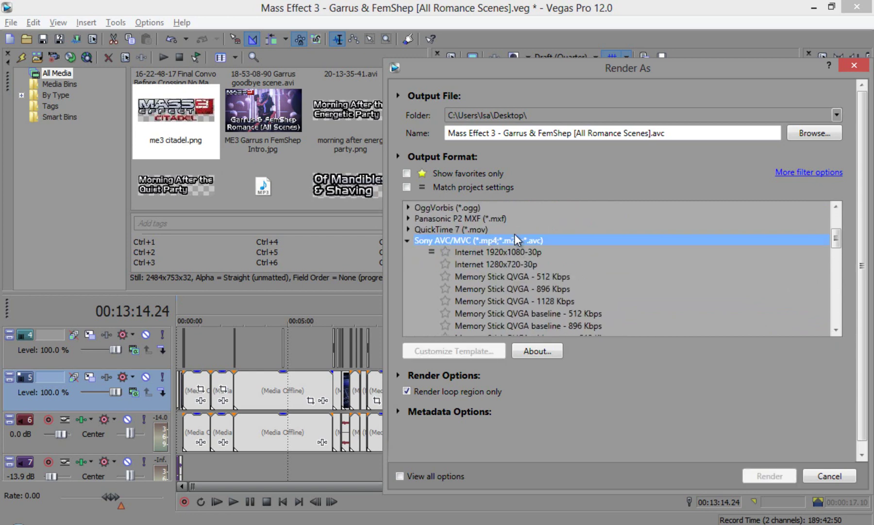
{"action": "scroll", "coordinate": [594, 281], "scroll_direction": "down", "scroll_amount": 10}
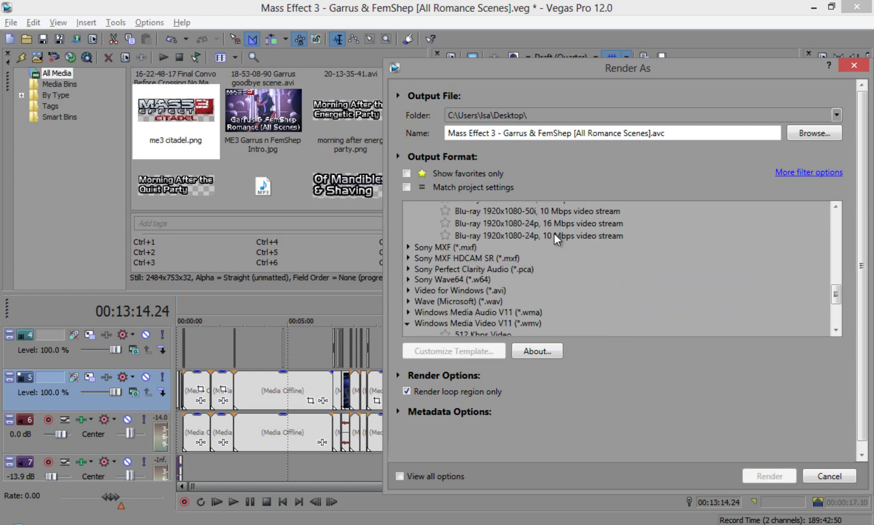
{"action": "left_click", "coordinate": [554, 236]}
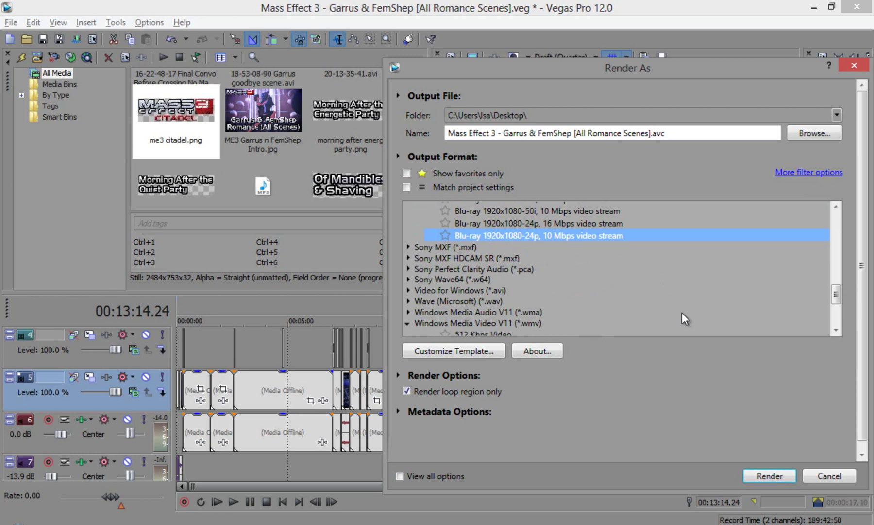
{"action": "scroll", "coordinate": [667, 293], "scroll_direction": "up", "scroll_amount": 10}
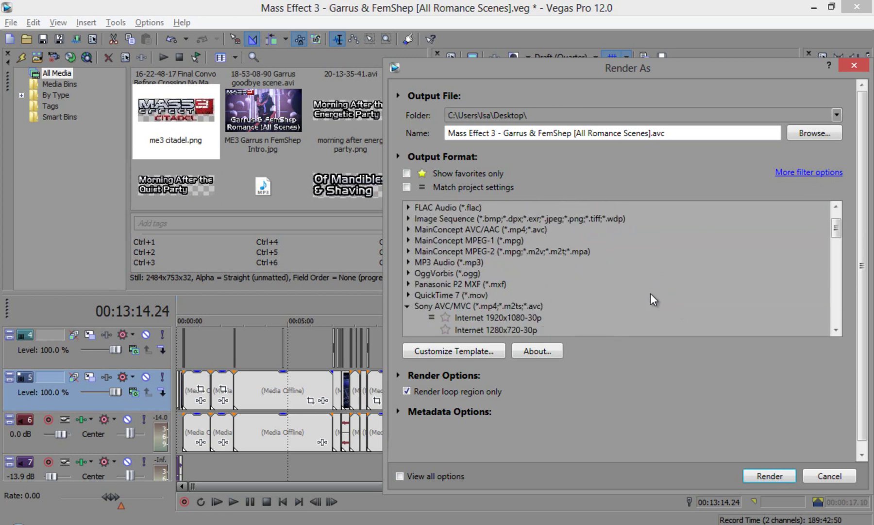
- Collapse the Sony AVC/MVC list and cancel Render As without rendering
{"action": "left_click", "coordinate": [410, 307]}
{"action": "scroll", "coordinate": [543, 263], "scroll_direction": "down", "scroll_amount": 10}
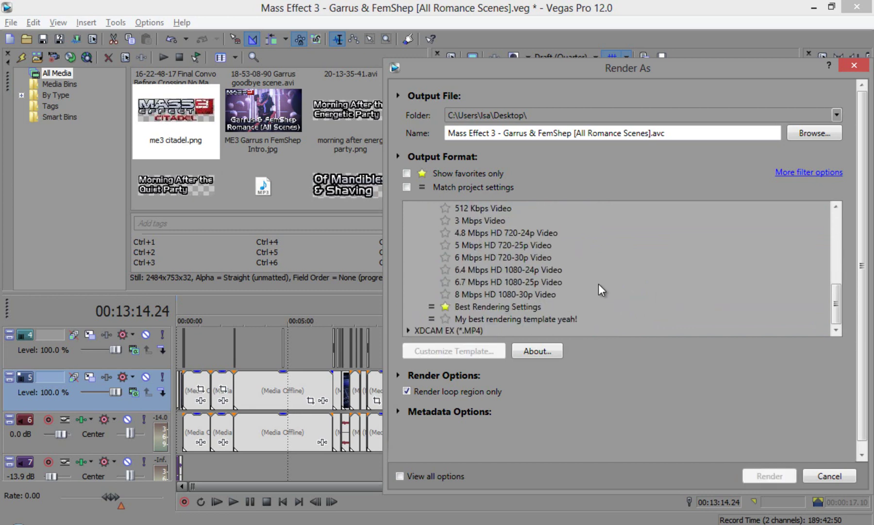
{"action": "scroll", "coordinate": [599, 287], "scroll_direction": "up", "scroll_amount": 10}
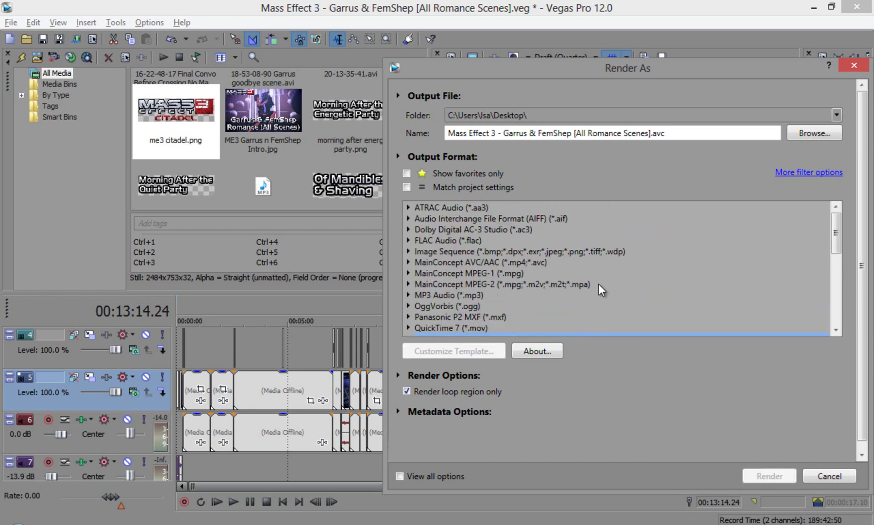
{"action": "left_click", "coordinate": [840, 478]}
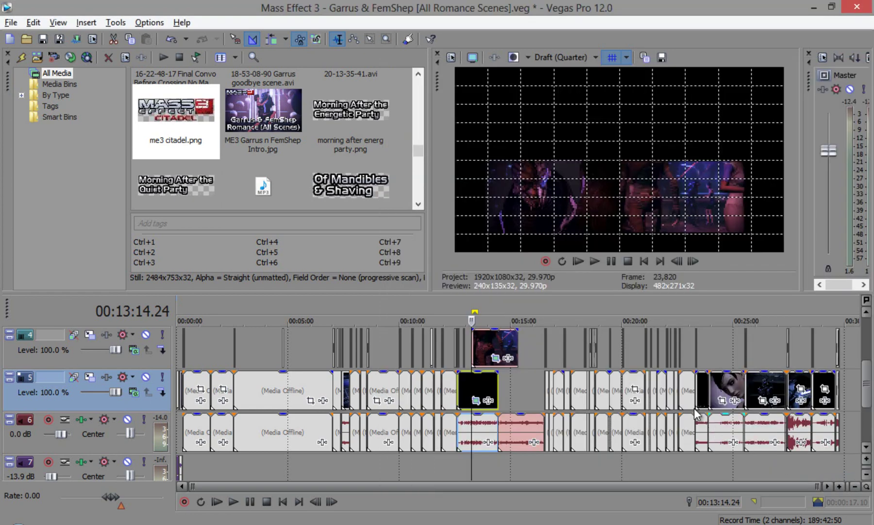
- Hide the preview grid overlay and scrub the timeline from 00:12:59 to 00:13:21, ending at 00:13:07
{"action": "left_click", "coordinate": [613, 57]}
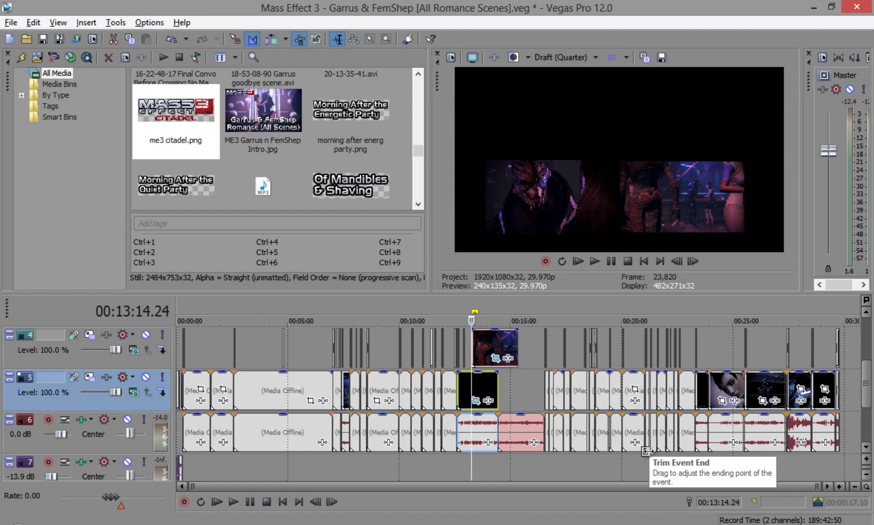
{"action": "scroll", "coordinate": [608, 430], "scroll_direction": "up", "scroll_amount": 10}
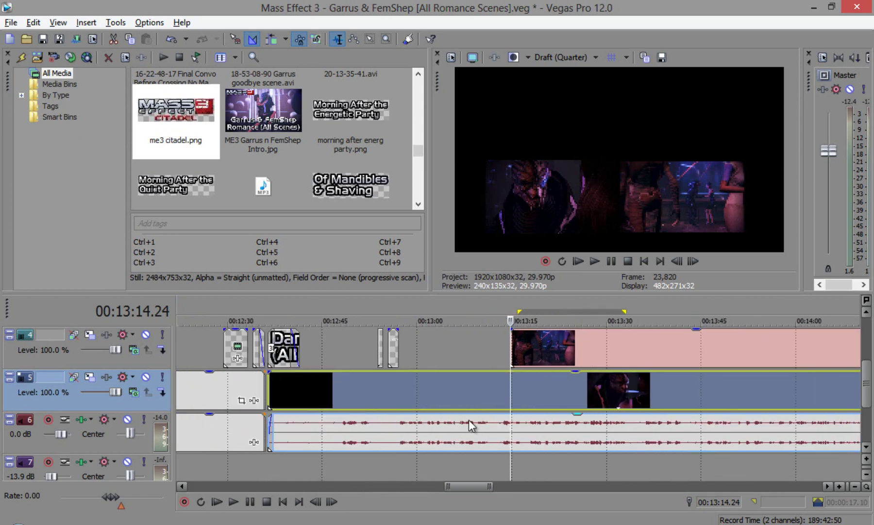
{"action": "left_click", "coordinate": [412, 380]}
{"action": "left_click", "coordinate": [463, 387]}
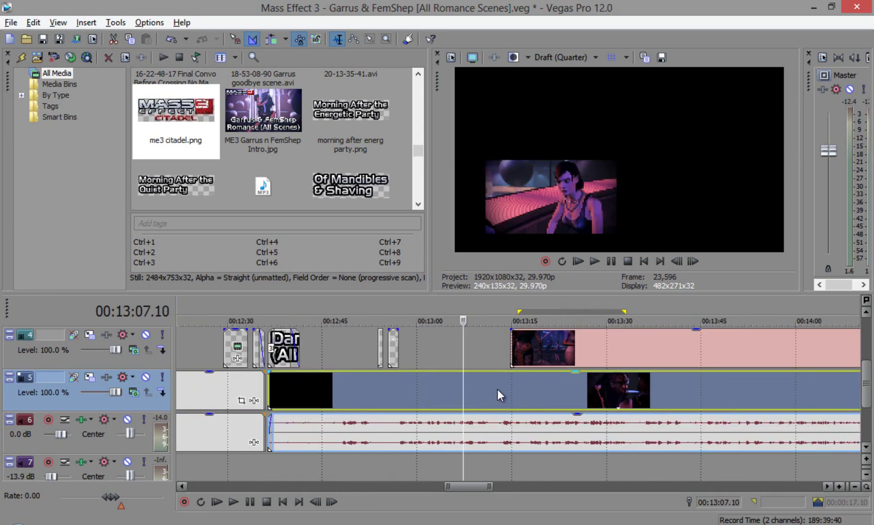
{"action": "left_click", "coordinate": [498, 390]}
{"action": "left_click", "coordinate": [531, 393]}
{"action": "left_click", "coordinate": [554, 393]}
{"action": "left_click", "coordinate": [463, 398]}
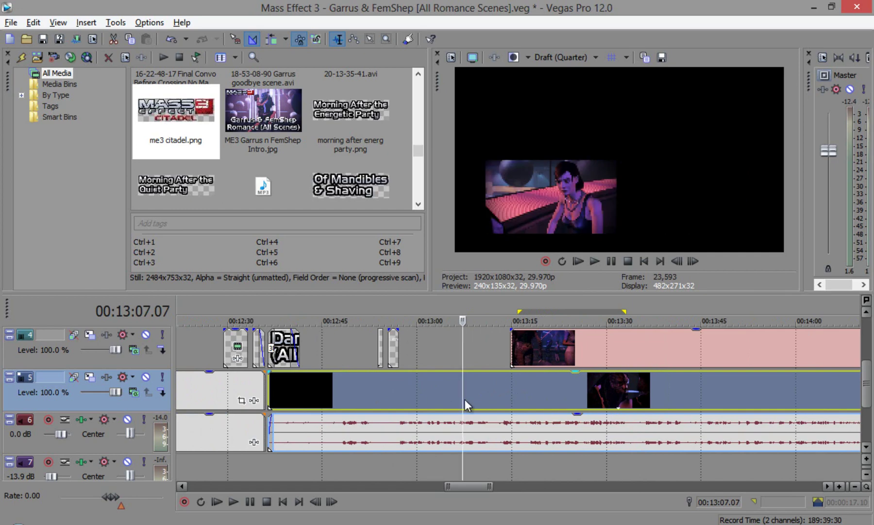